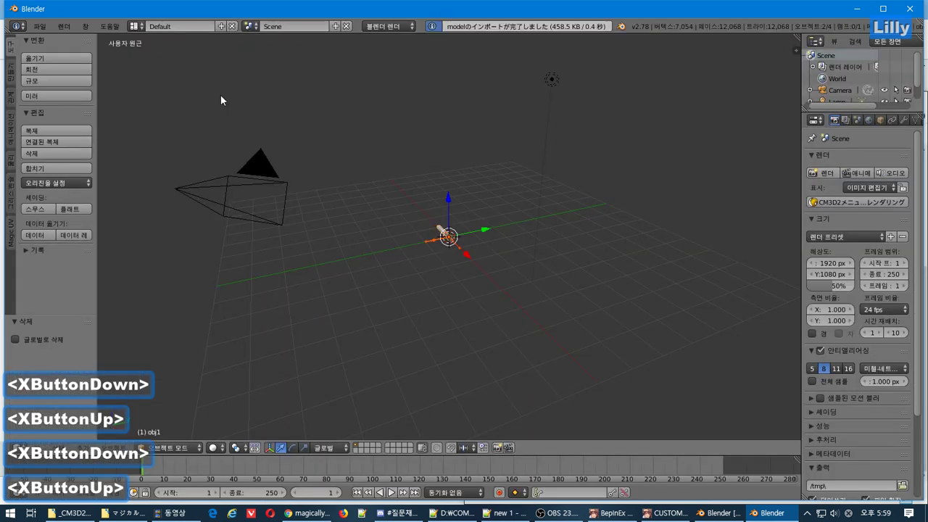
Select the obj1.armature object beside the imported model and switch it to edit mode.
scroll(448, 215, up, 10)
middle_drag(438, 230, 496, 273)
scroll(495, 274, up, 4)
scroll(495, 274, down, 2)
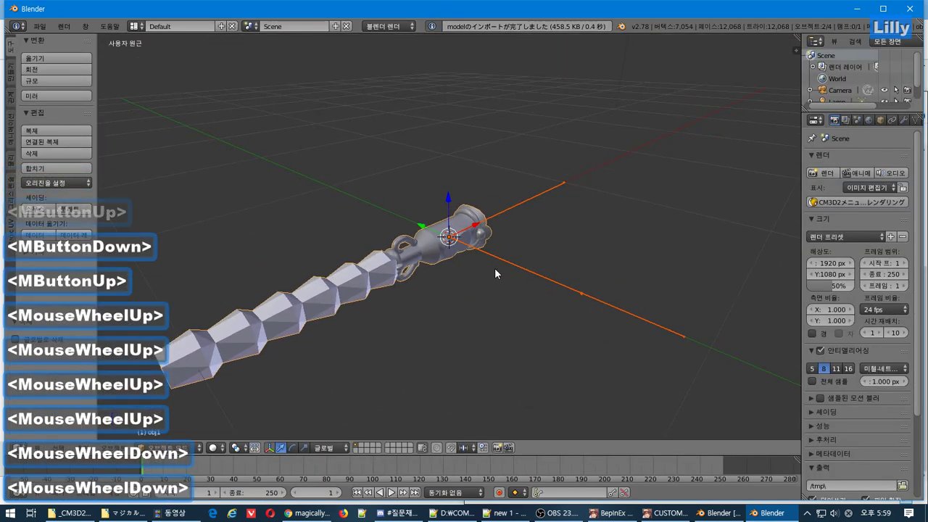
right_click(504, 262)
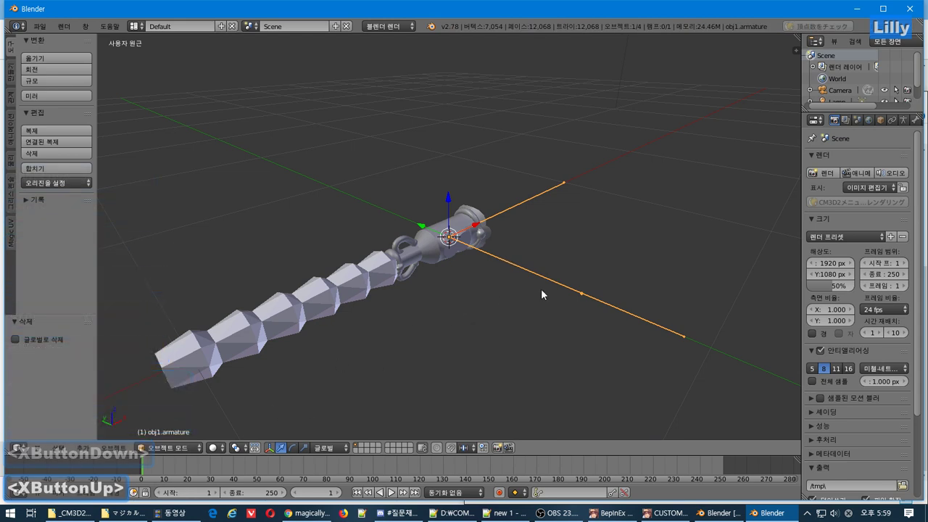
key(Tab)
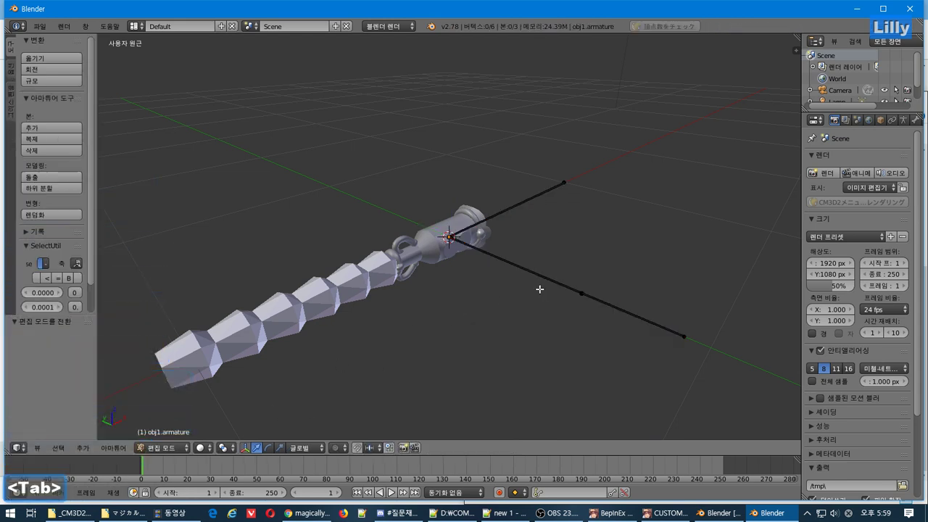
Add two single bones to obj1.armature at the 3D cursor.
click(82, 449)
click(83, 450)
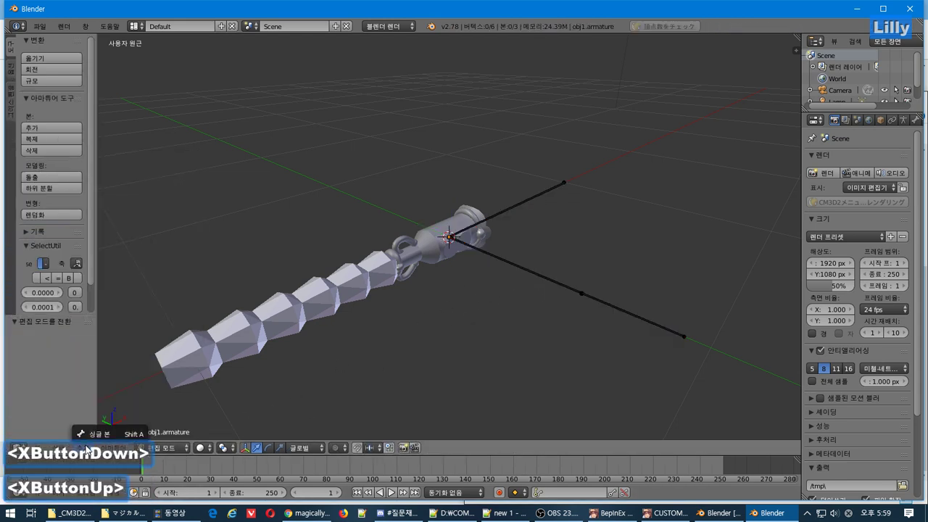
click(94, 433)
scroll(495, 166, down, 1)
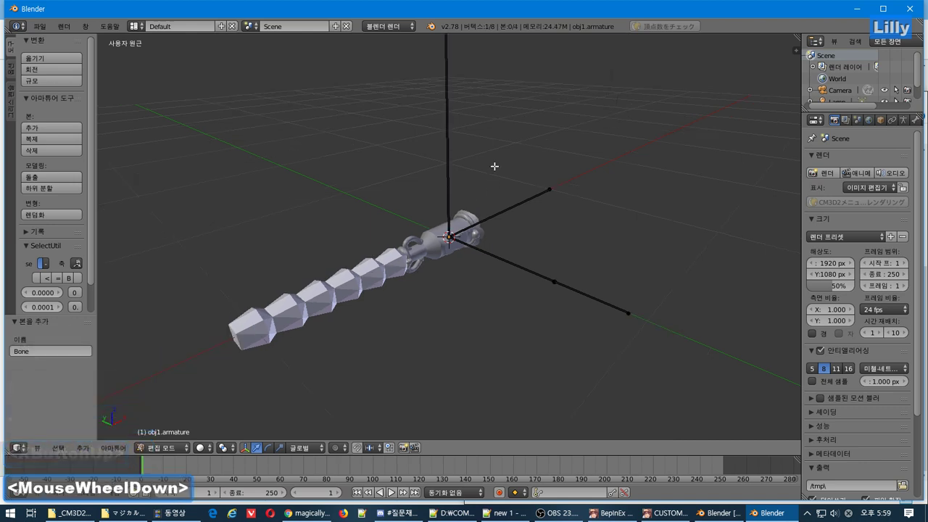
middle_drag(493, 167, 487, 174)
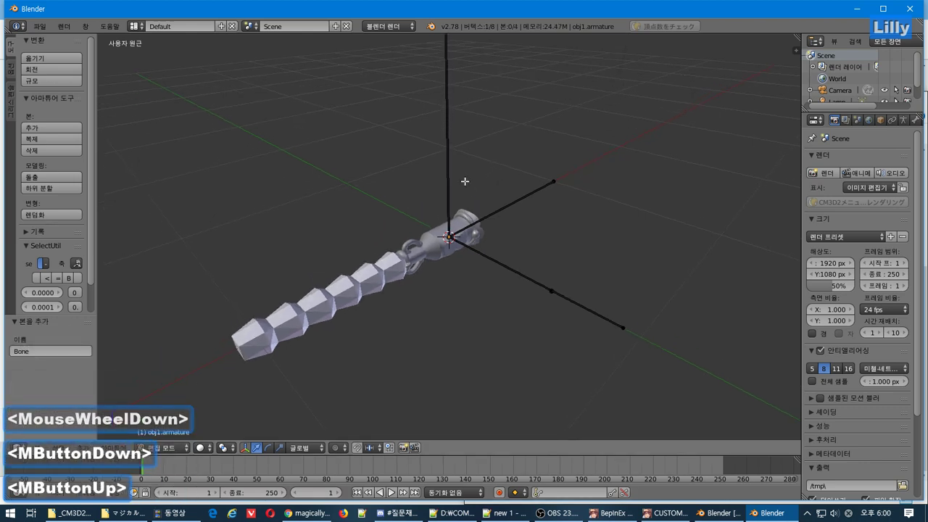
click(88, 450)
click(96, 436)
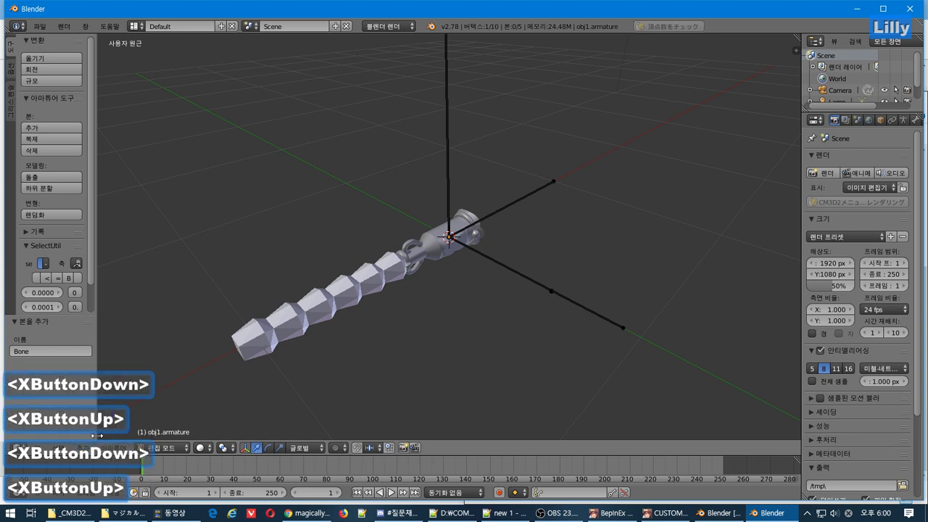
Widen the properties area showing the bone settings, and enlarge the outliner to expand the obj1.armature hierarchy.
scroll(539, 159, down, 2)
shift+middle_drag(539, 156, 500, 189)
scroll(536, 184, up, 2)
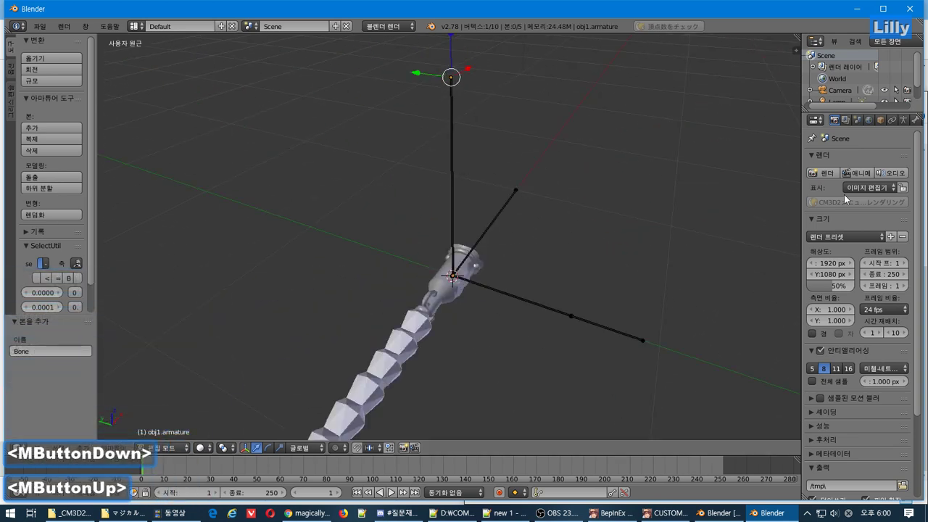
drag(804, 223, 698, 214)
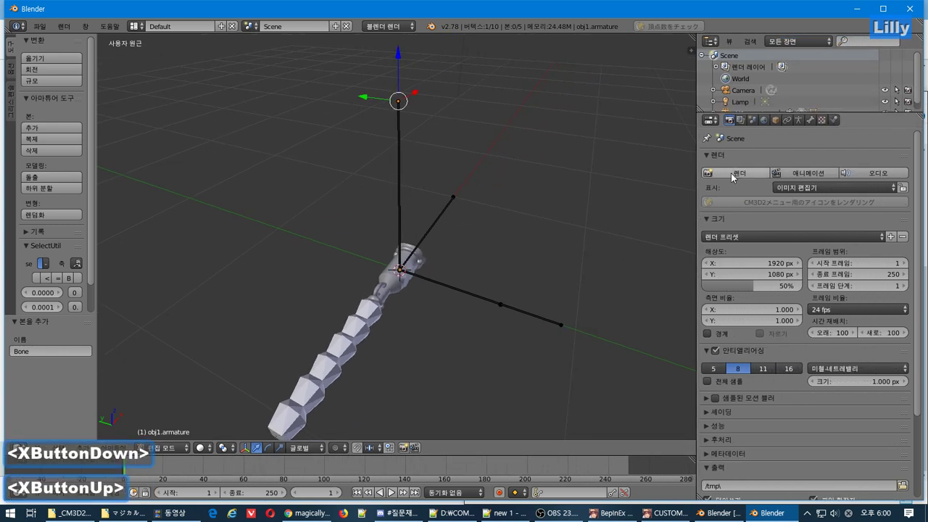
click(810, 124)
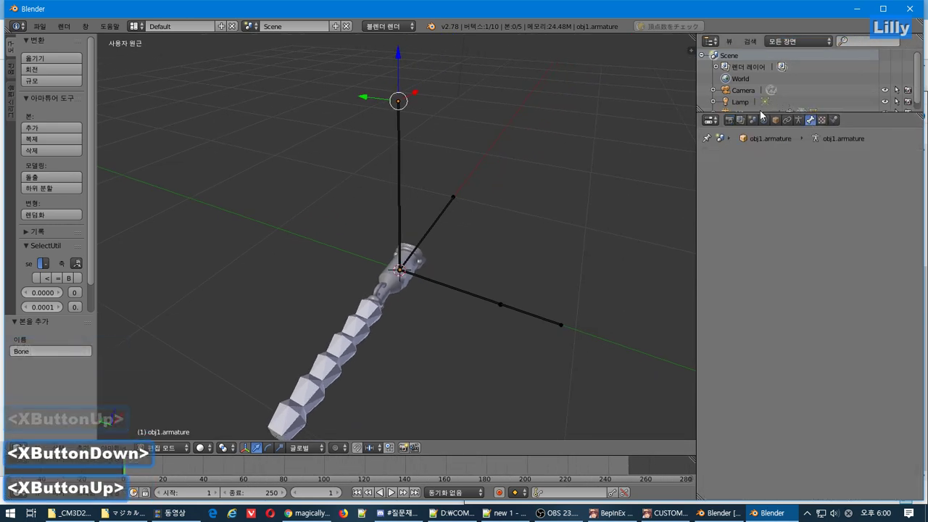
drag(762, 110, 761, 211)
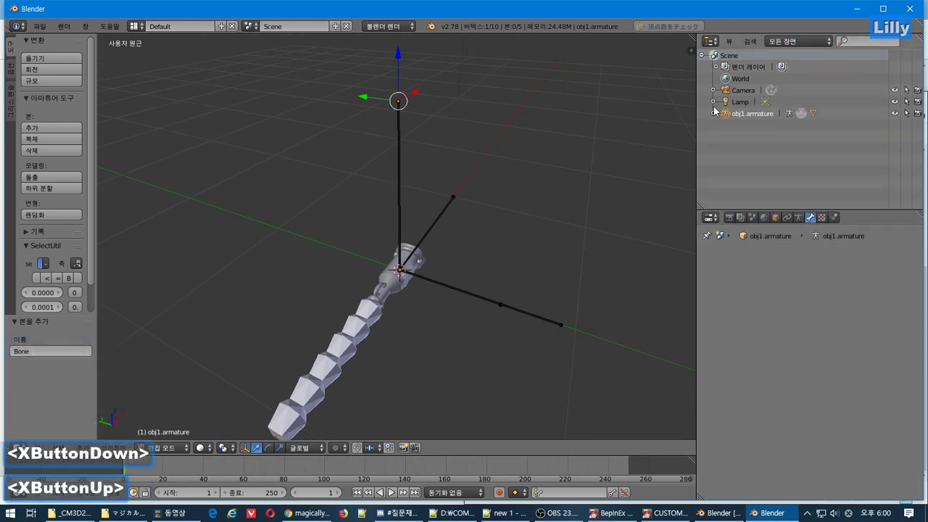
click(715, 114)
Copy the file name magically_vibe01.model from the CM3D2 model import browser, leaving without importing anything.
click(39, 26)
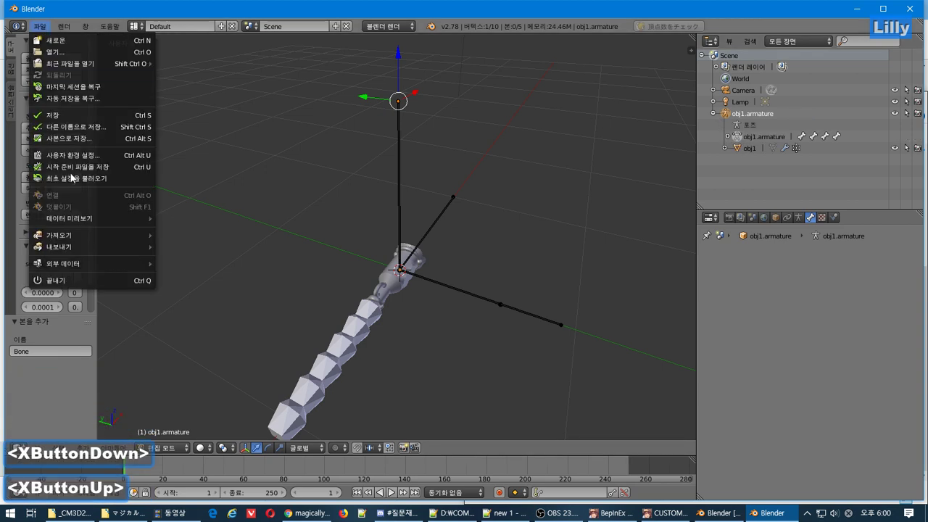
mouse_move(93, 236)
click(207, 351)
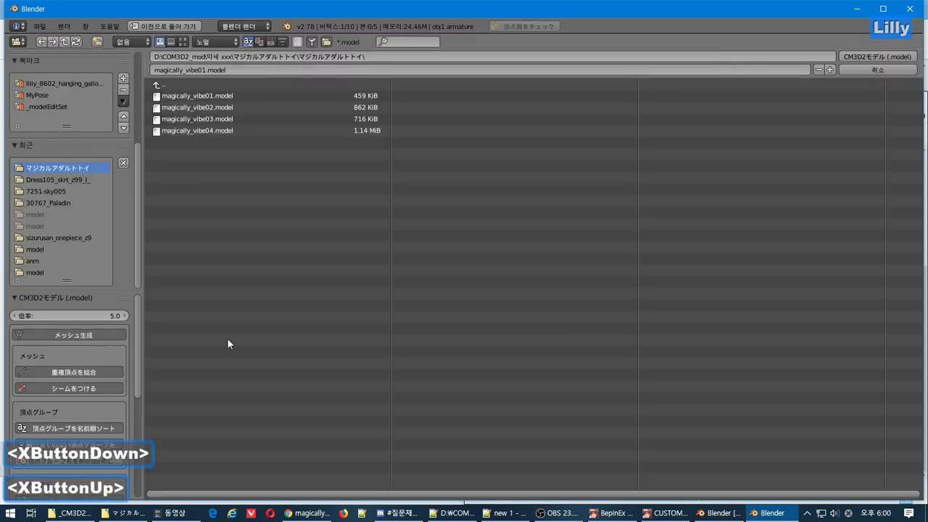
click(233, 69)
key(ctrl+c)
click(874, 69)
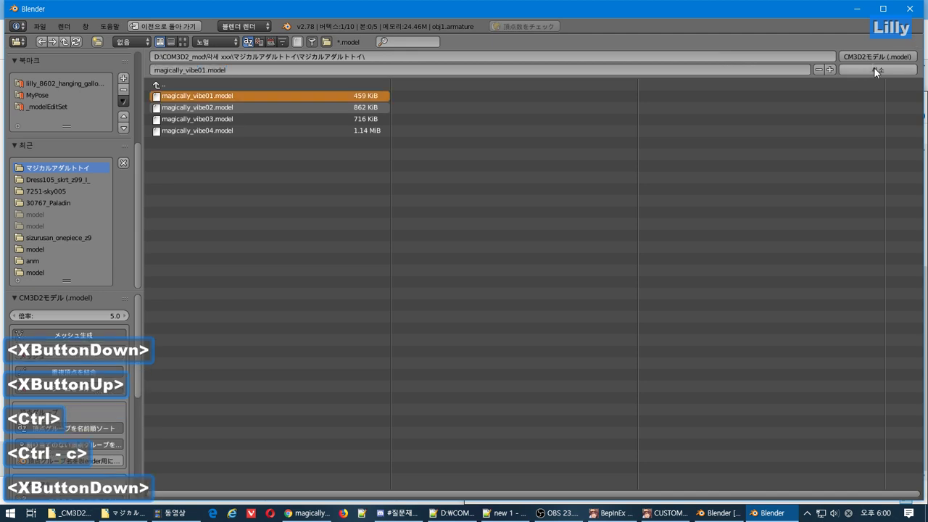
click(875, 69)
Rename the obj1 mesh object as magically_vibe01, using the copied file name without its extension.
double_click(752, 148)
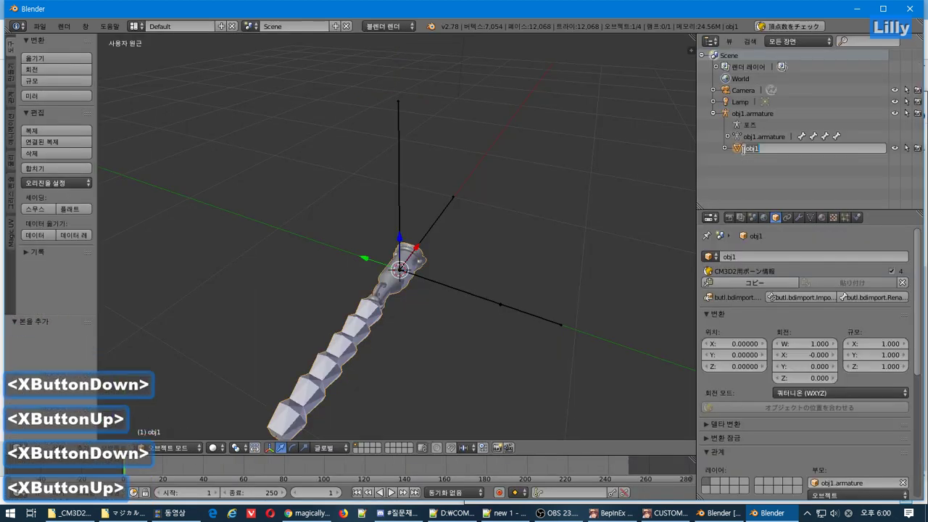
key(ctrl+v)
key(BackSpace)
key(BackSpace)
key(BackSpace)
key(BackSpace)
key(BackSpace)
key(BackSpace)
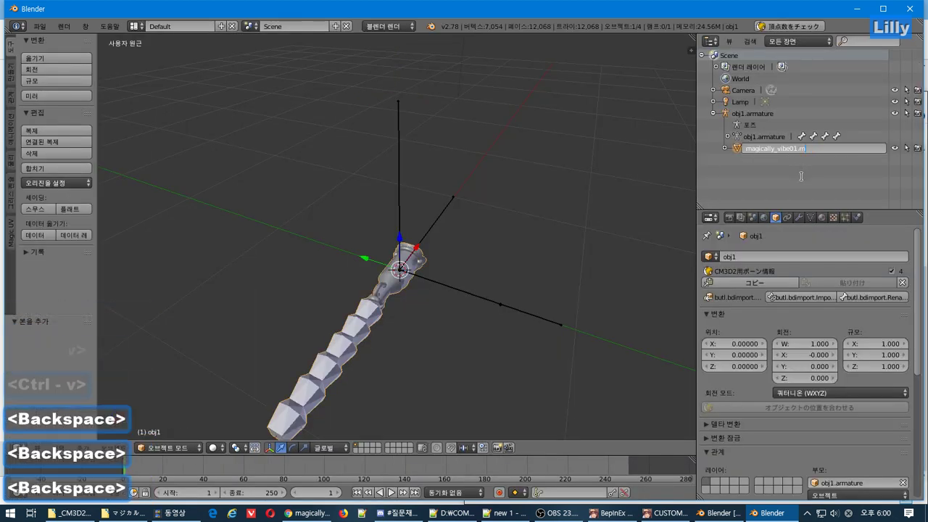
click(730, 156)
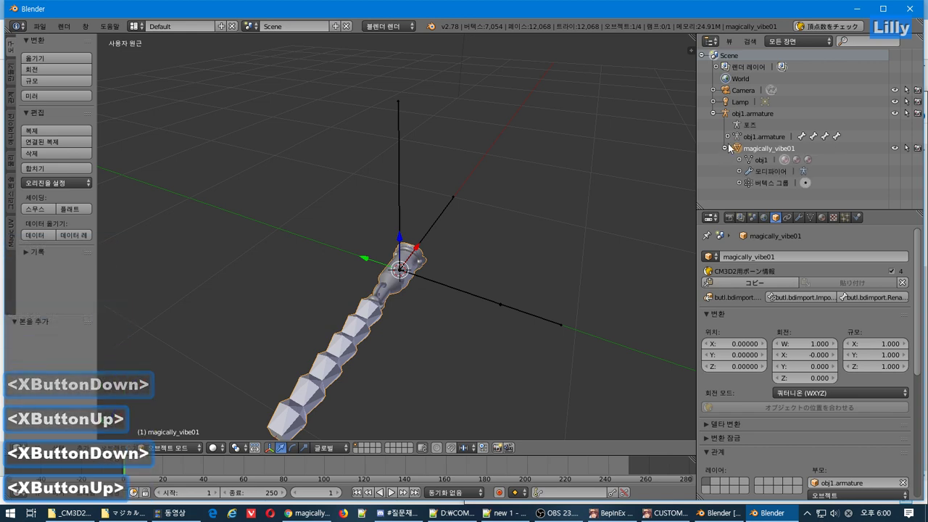
Expand the armature's bone list in the outliner and rename the bone "Bone" as Bone1.
click(727, 137)
scroll(740, 152, down, 1)
click(762, 148)
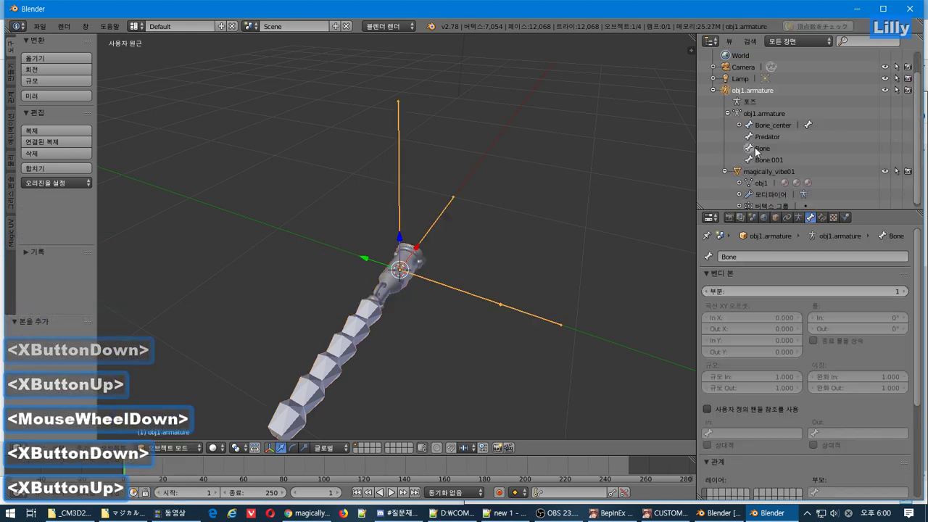
double_click(768, 148)
text(1)
click(770, 159)
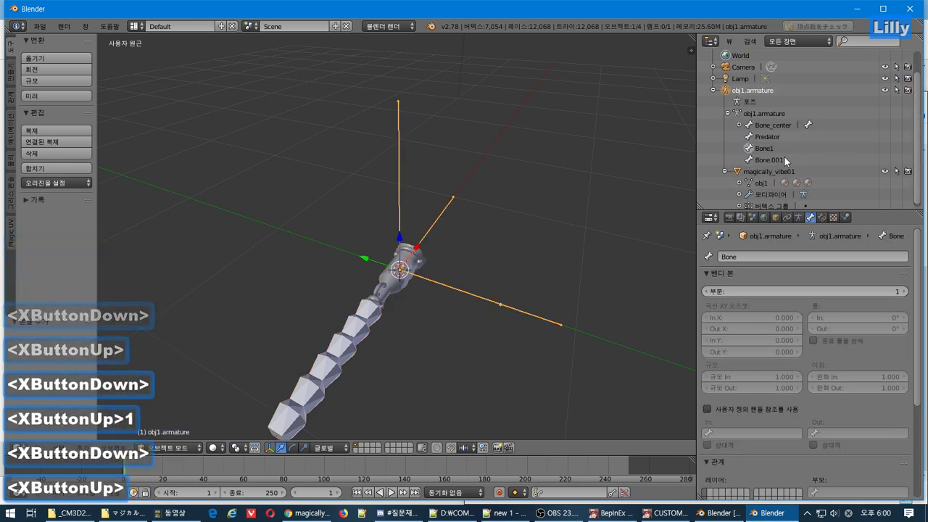
Rename the bone Bone.001 as Bone2.
double_click(773, 160)
drag(775, 161, 855, 159)
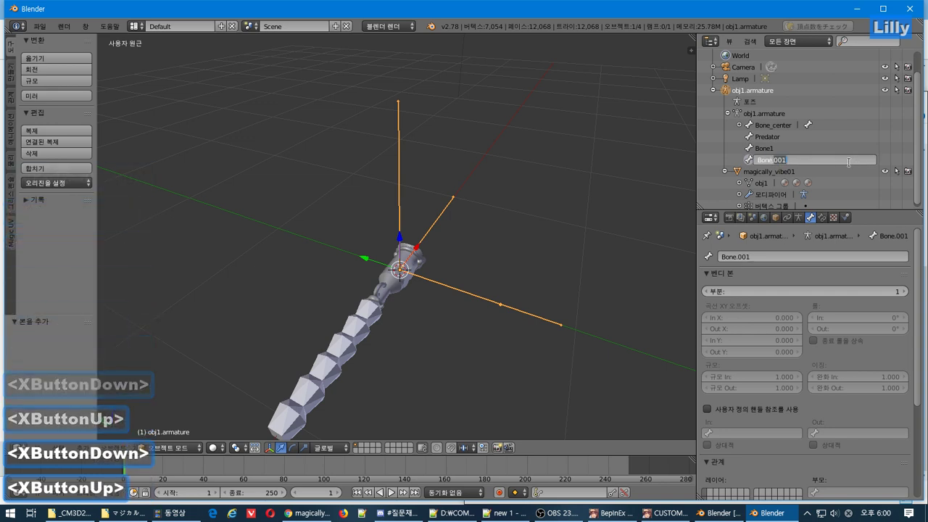
key(BackSpace)
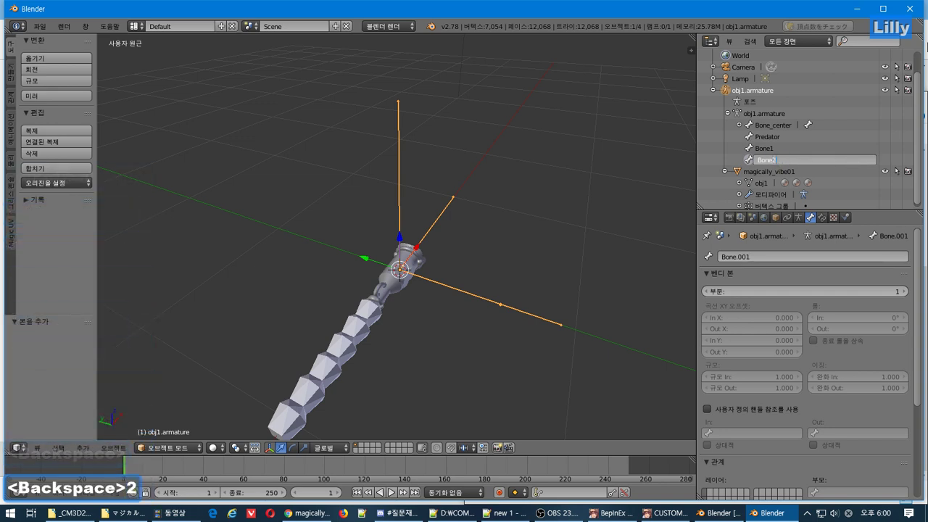
click(759, 154)
Put the armature in edit mode with Bone1 selected and set Bone1's parent to Bone_center.
click(755, 151)
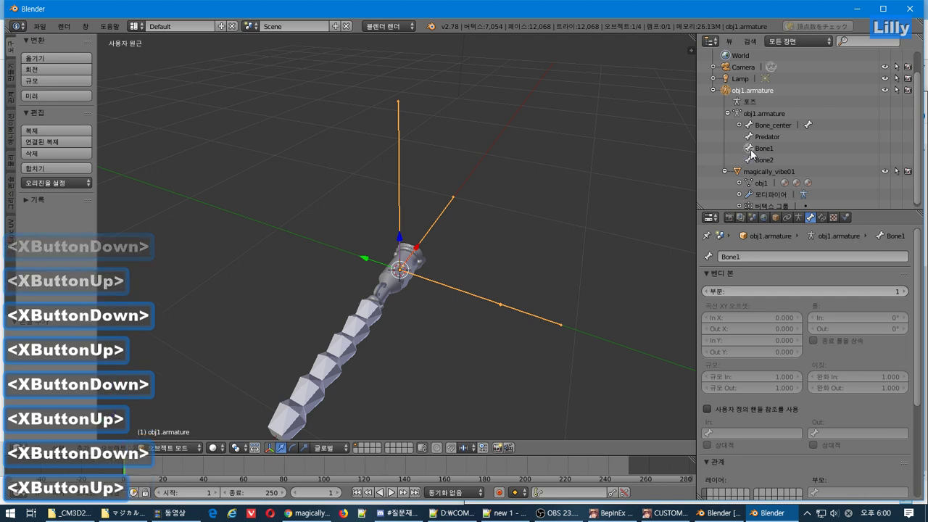
key(Tab)
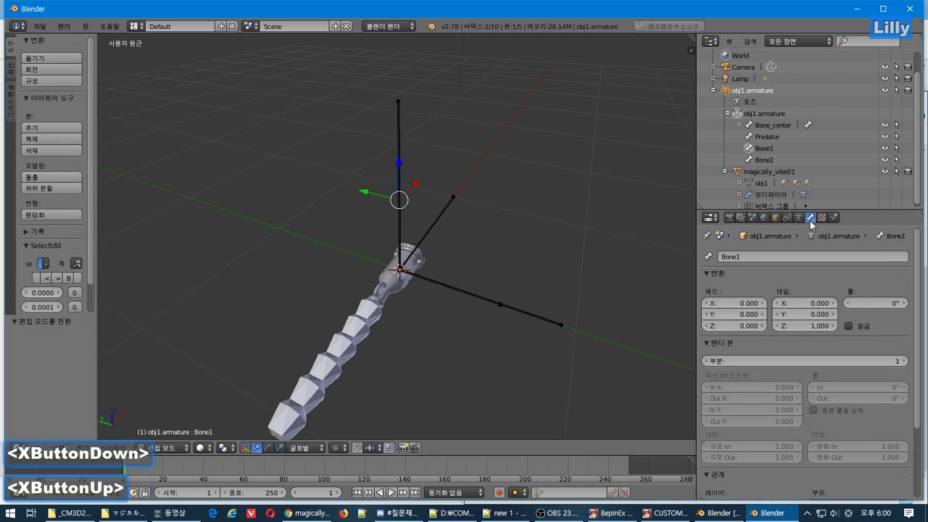
scroll(923, 346, down, 3)
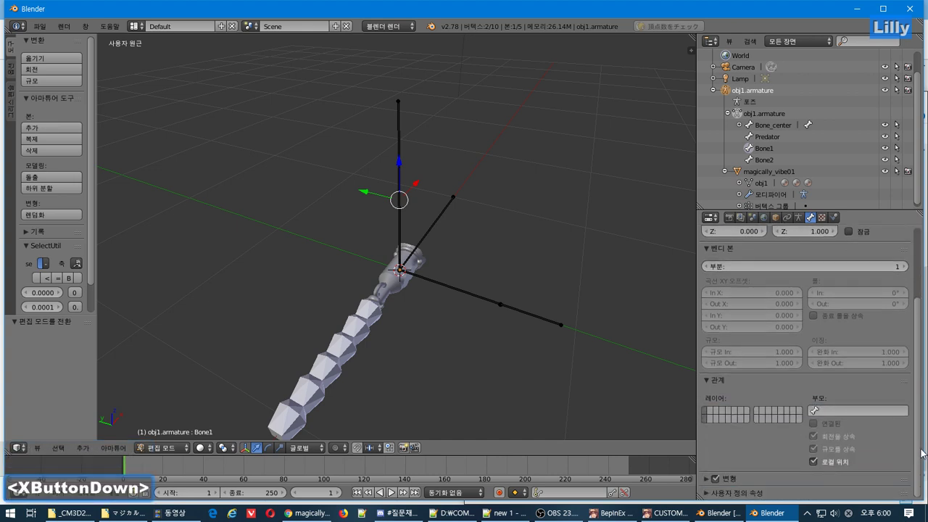
click(820, 411)
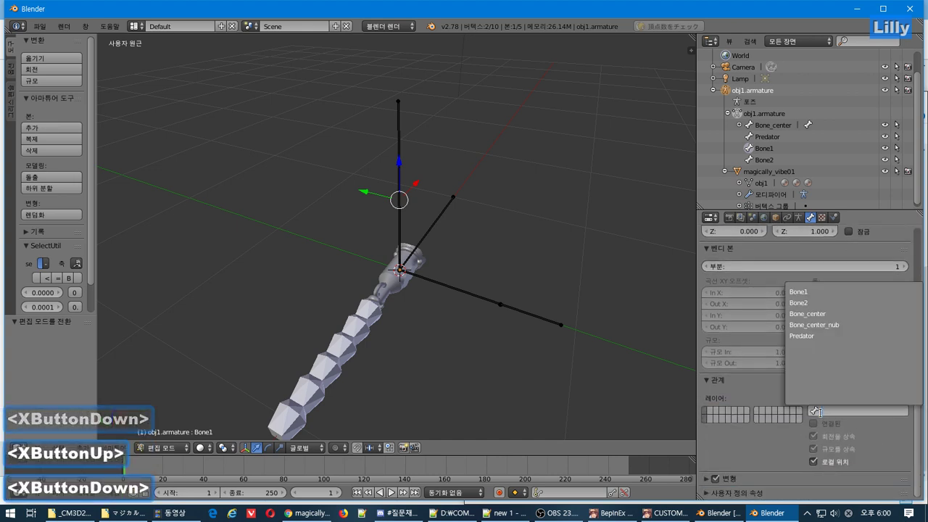
click(836, 324)
Select Bone2 and set its parent to Bone_center.
click(768, 148)
click(845, 411)
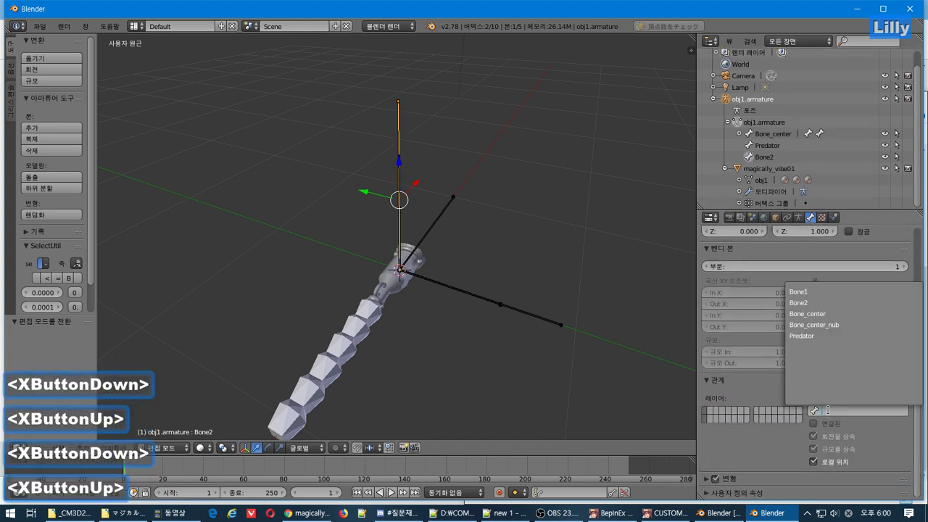
click(733, 320)
Set the animation range to start at frame 0 and end at frame 10, and fit the timeline view around it.
middle_drag(429, 289, 399, 288)
scroll(399, 289, up, 2)
scroll(399, 289, down, 2)
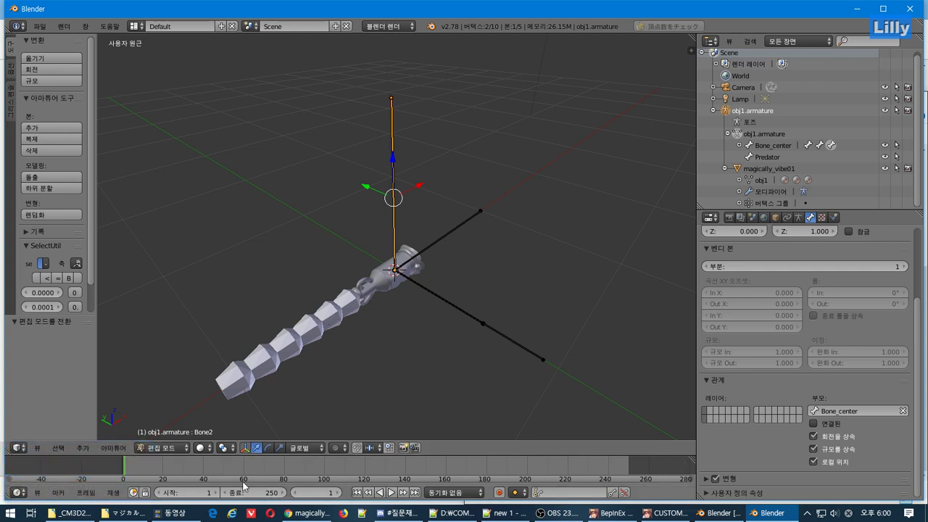
click(197, 491)
text(0)
double_click(253, 494)
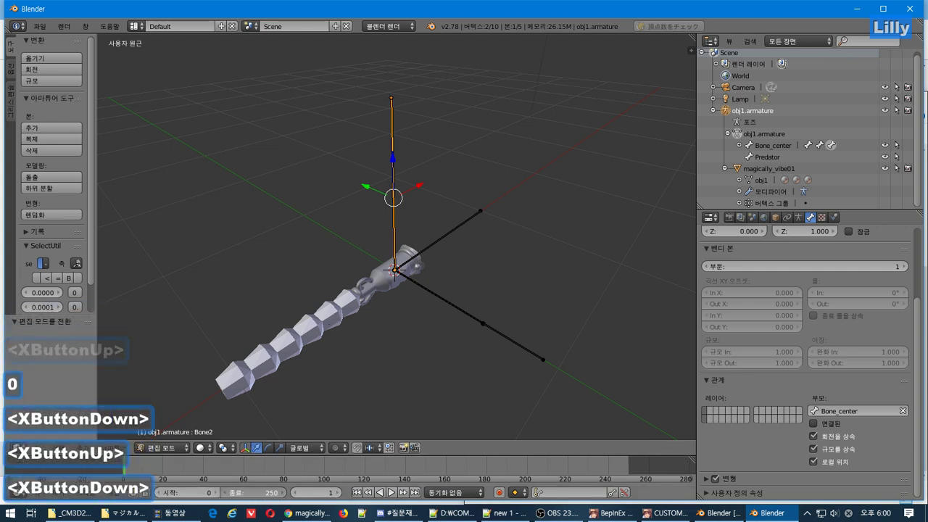
click(279, 492)
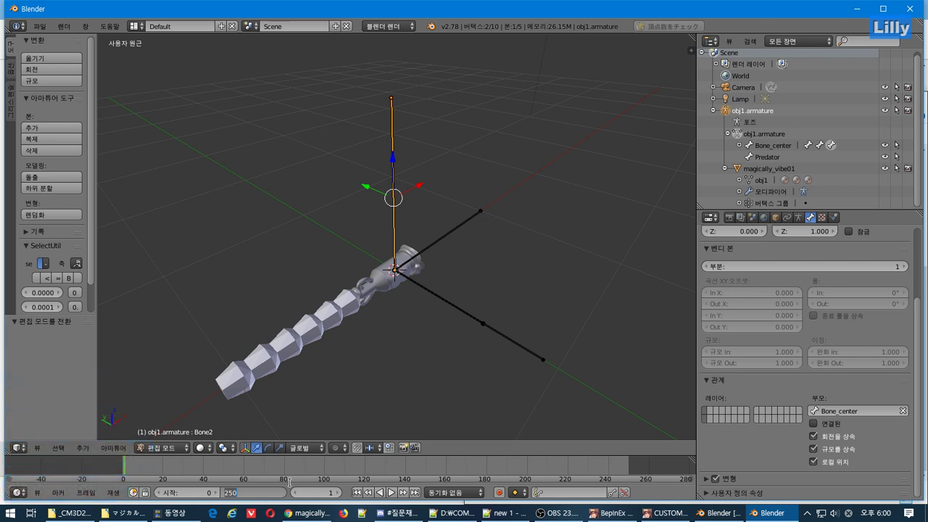
text(10)
key(Return)
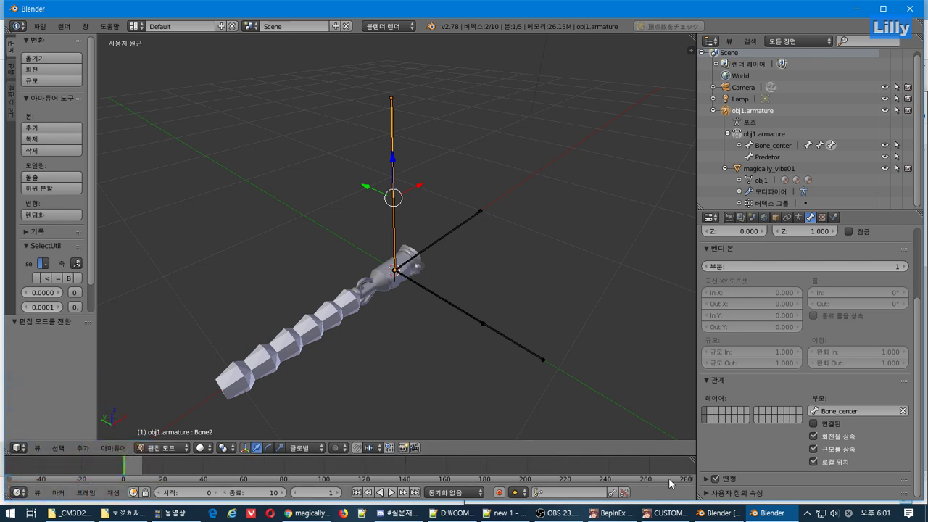
middle_drag(670, 480, 571, 477)
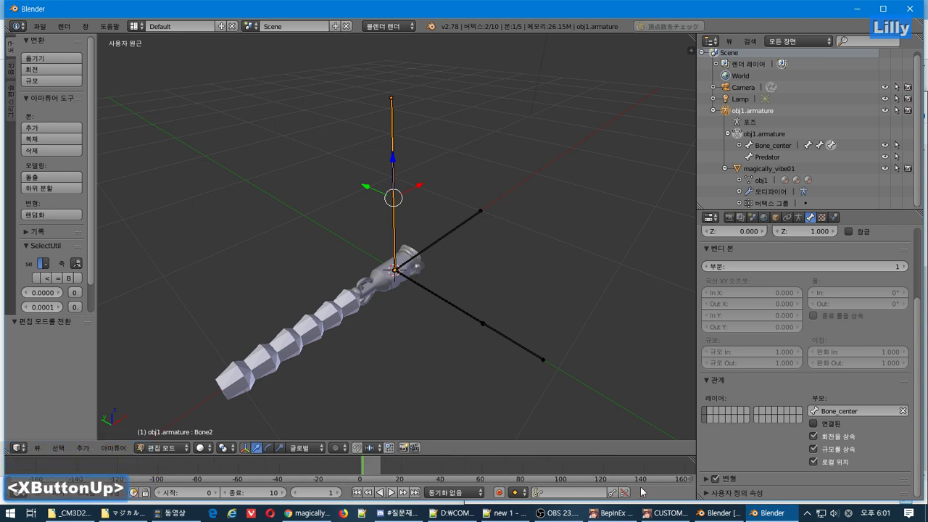
middle_drag(691, 478, 509, 475)
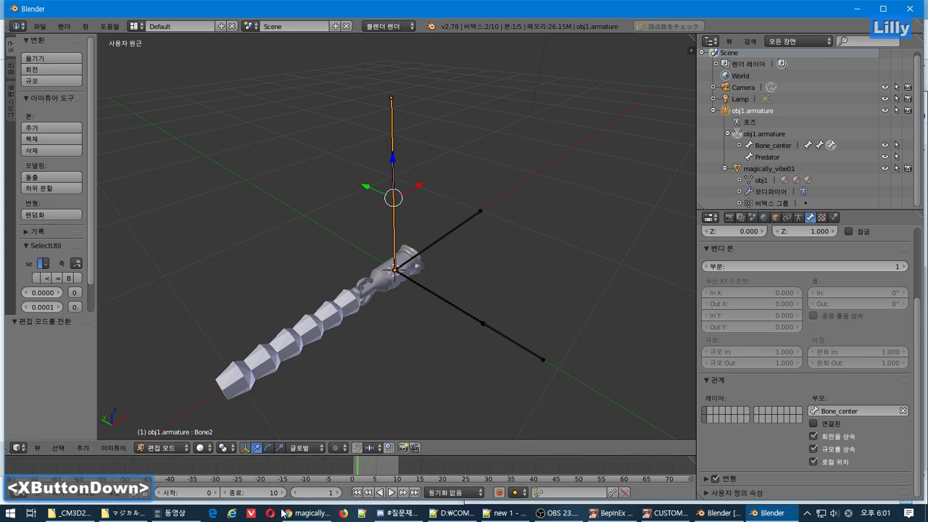
middle_drag(283, 513, 292, 512)
Return to object mode and parent the magically_vibe01 mesh to obj1.armature using the Bone parent type.
right_click(353, 300)
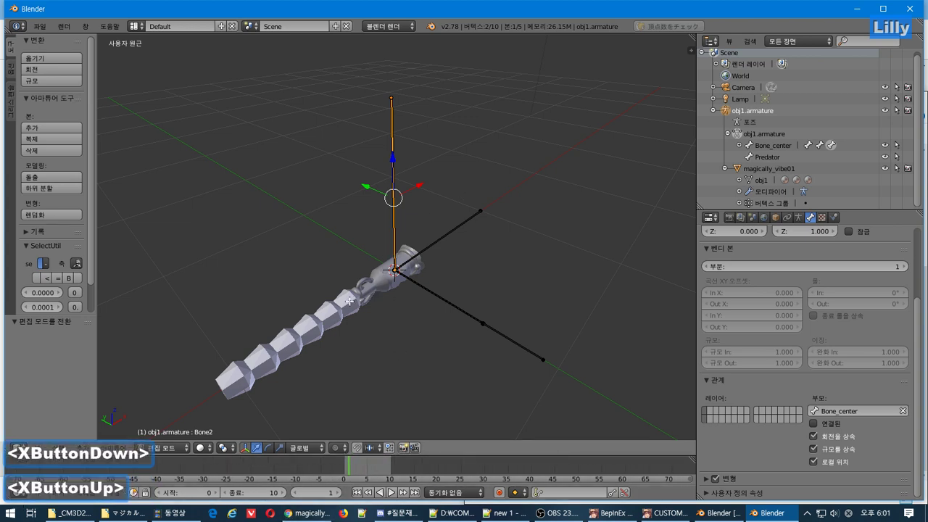
key(Tab)
right_click(348, 301)
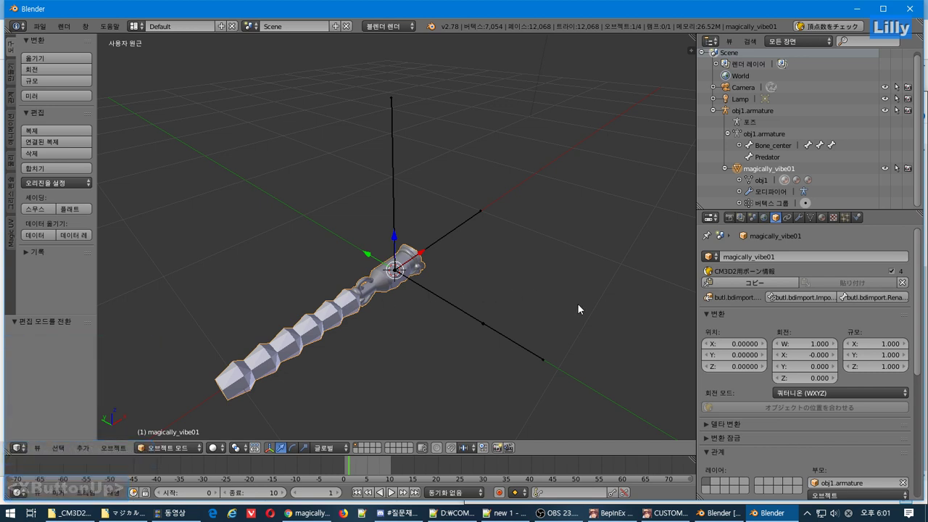
shift+right_click(440, 302)
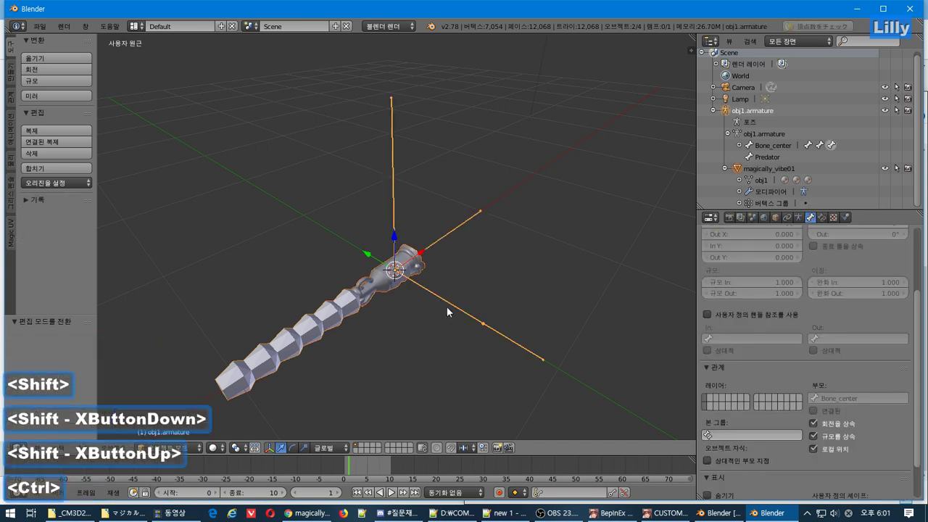
key(ctrl+p)
click(395, 382)
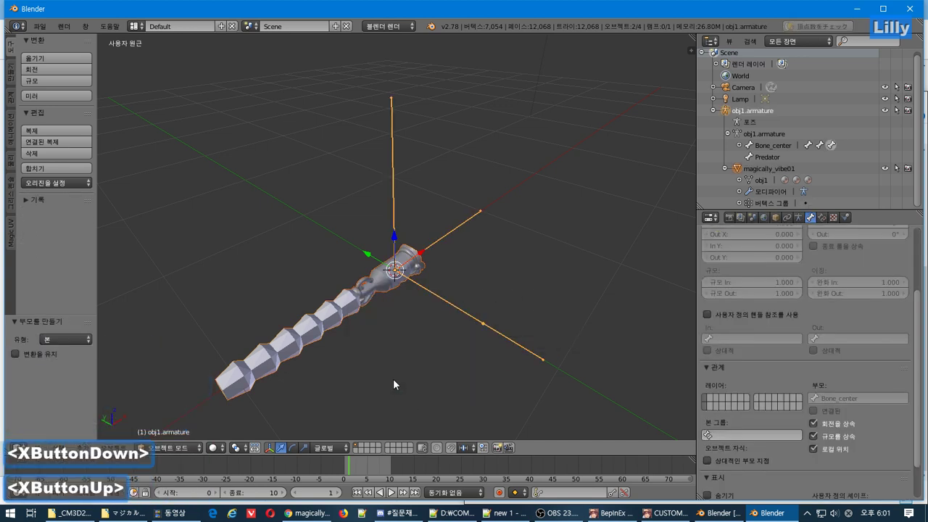
Import bone data into obj1.armature with base bone Predator, all bones as target and scale 5.0, covering BoneData and LocalBoneData.
right_click(427, 291)
scroll(870, 348, up, 5)
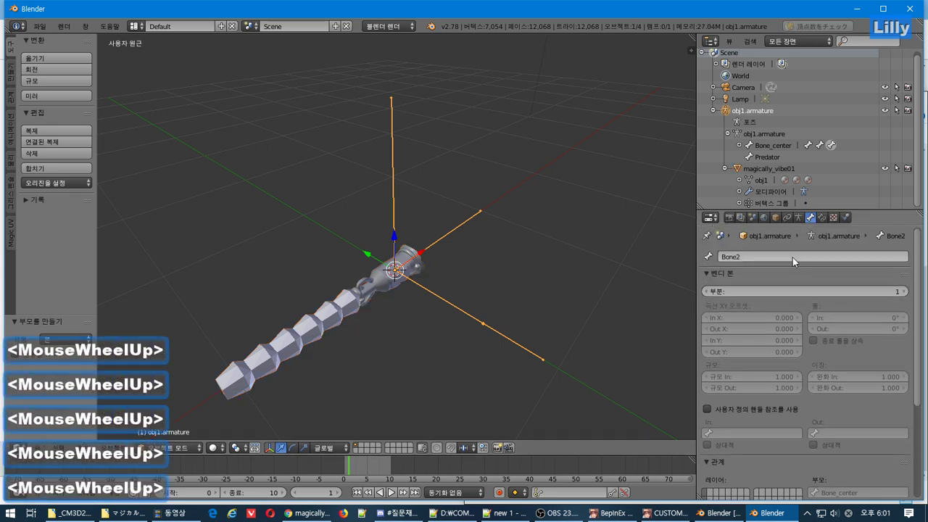
click(799, 218)
click(806, 322)
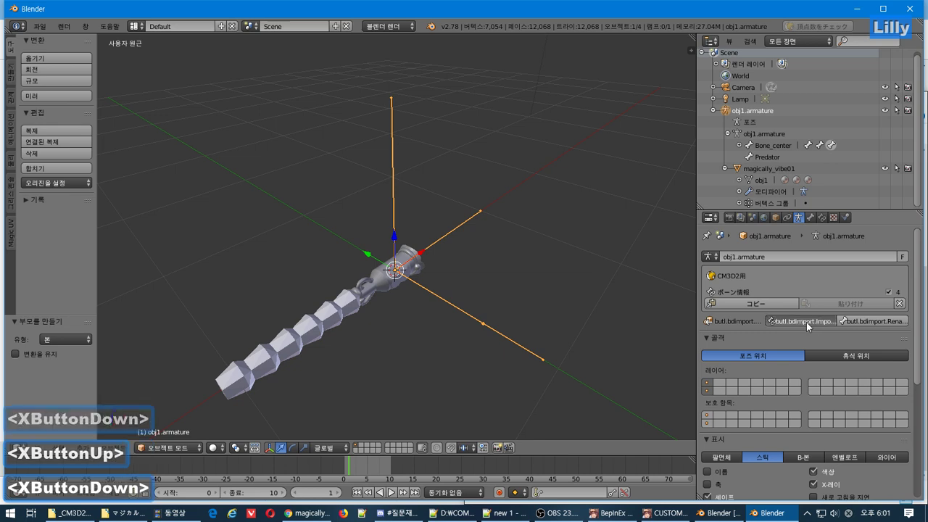
click(825, 352)
click(819, 338)
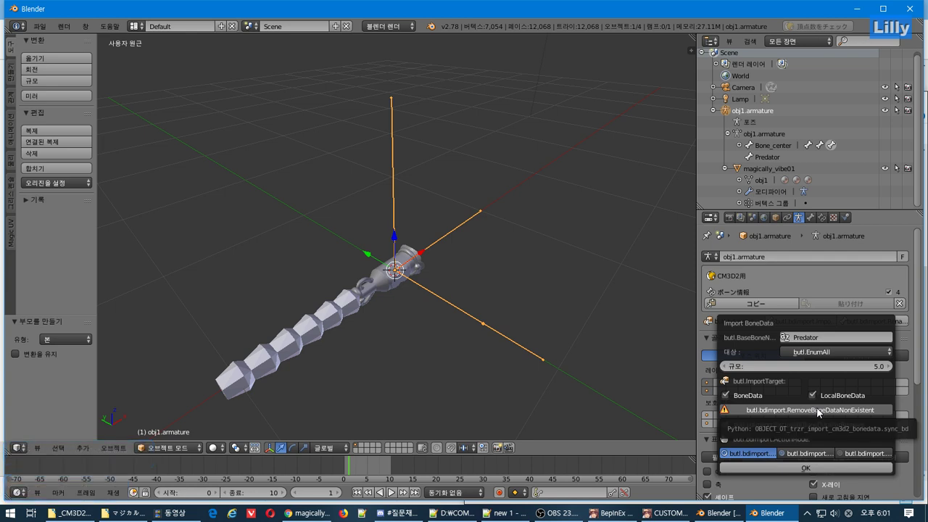
click(804, 468)
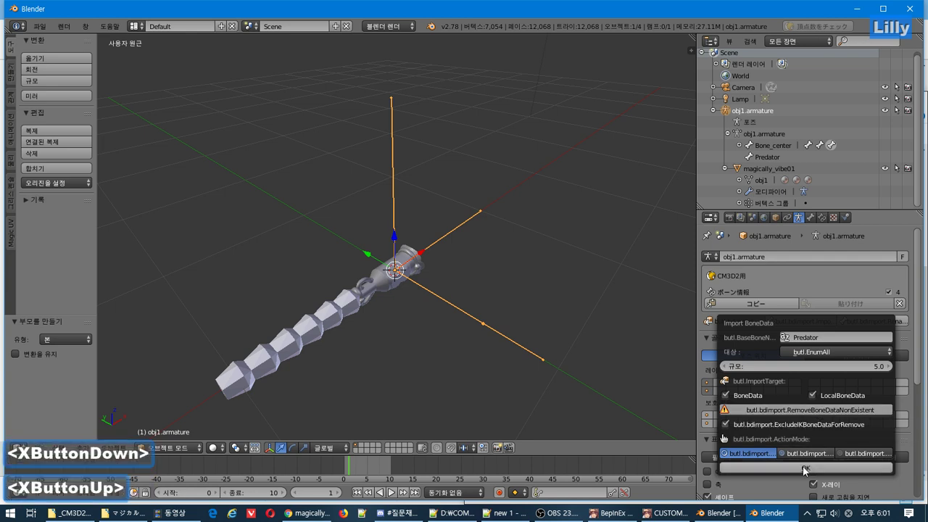
click(758, 468)
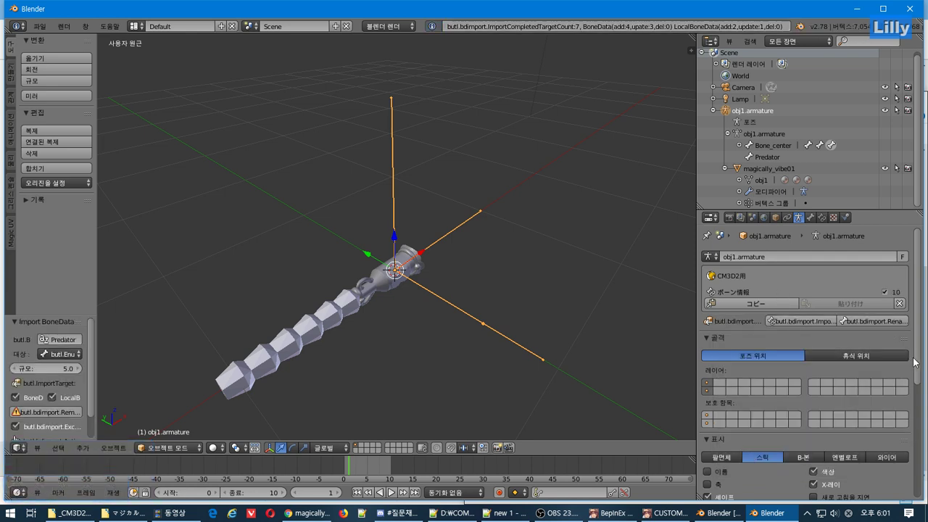
Check the armature's bone data entries, then copy its CM3D2 bone information and paste it onto the magically_vibe01 mesh object.
scroll(715, 491, down, 7)
click(708, 494)
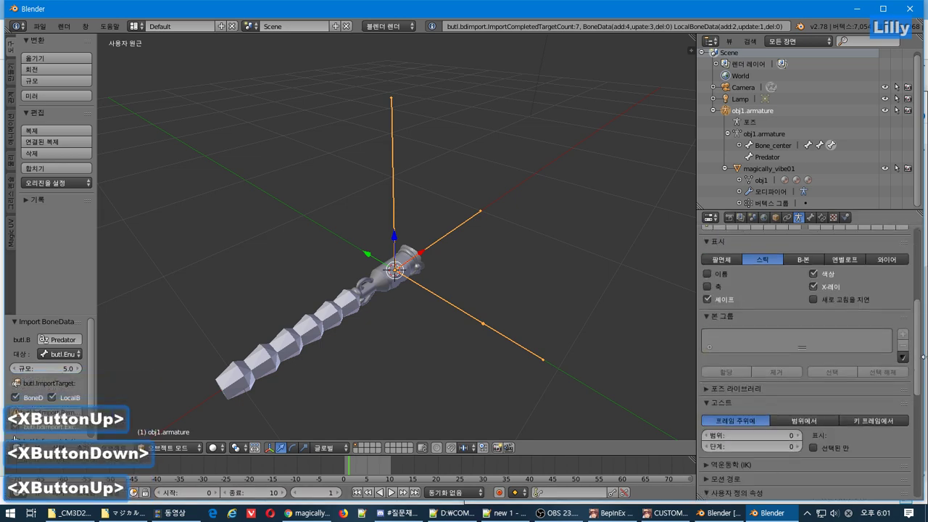
drag(918, 361, 926, 475)
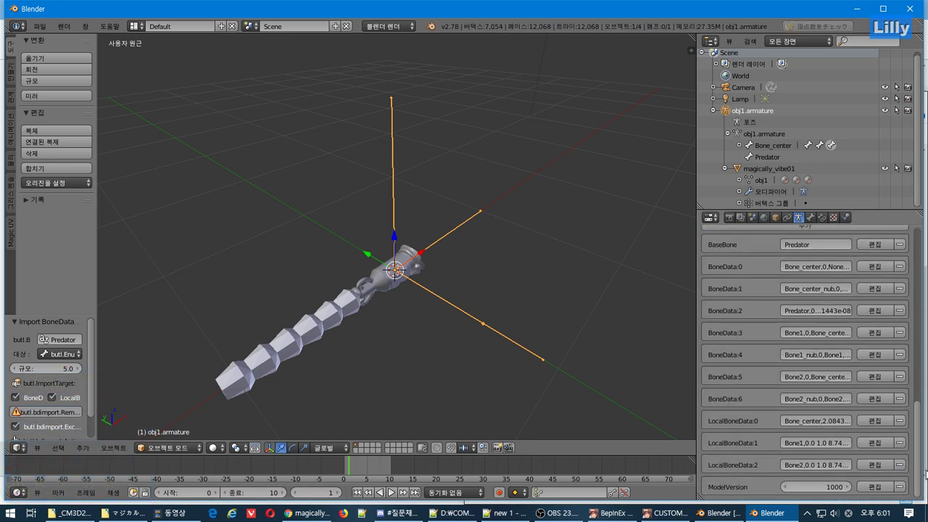
scroll(805, 362, up, 15)
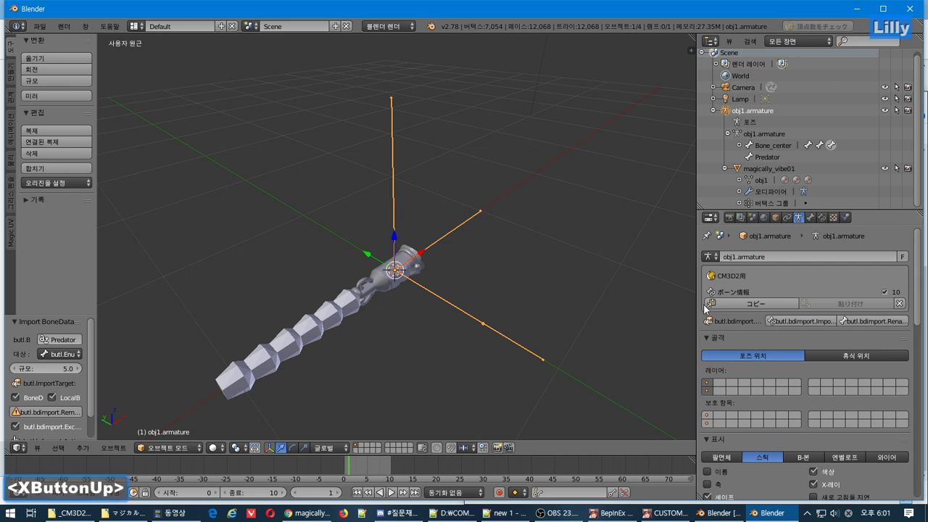
click(705, 305)
right_click(336, 325)
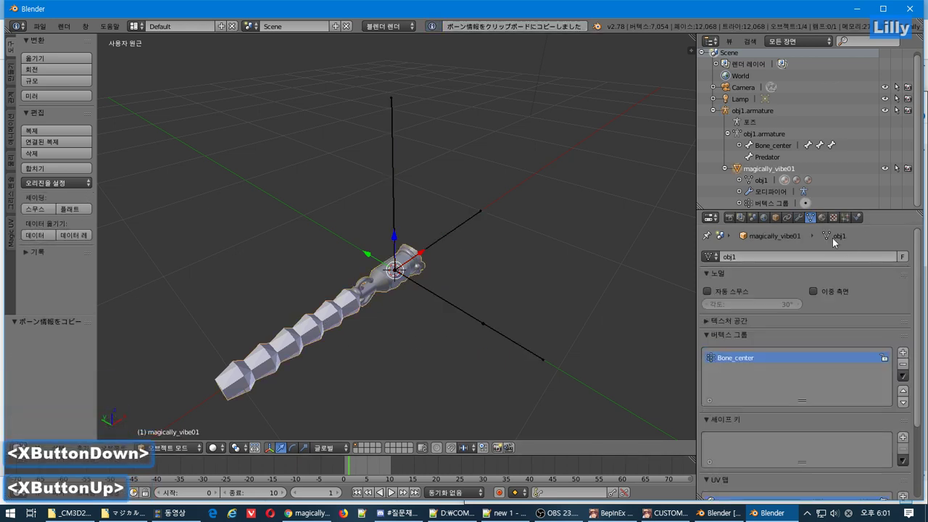
click(775, 218)
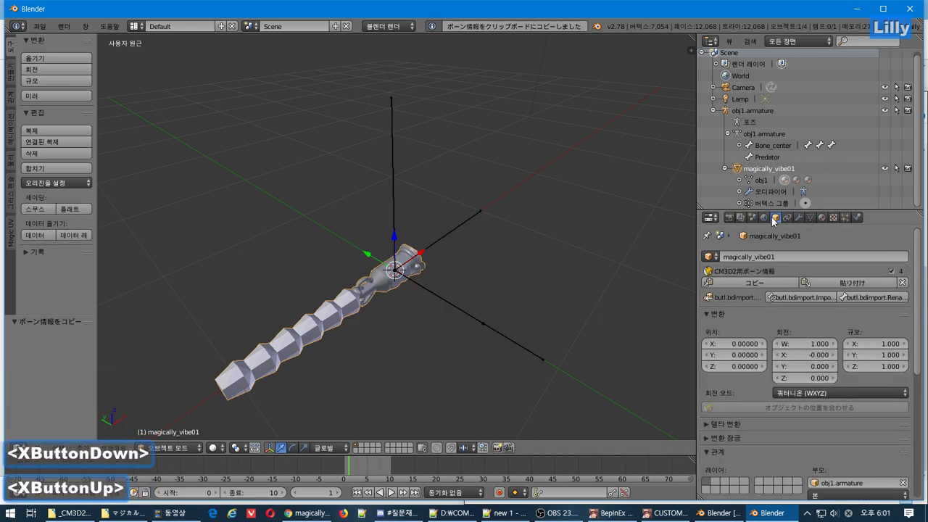
scroll(706, 494, down, 8)
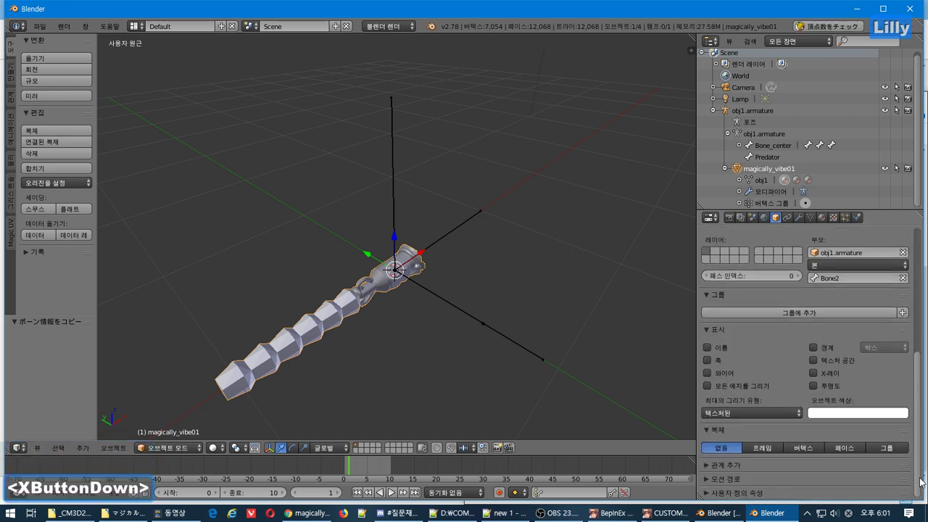
scroll(923, 342, up, 8)
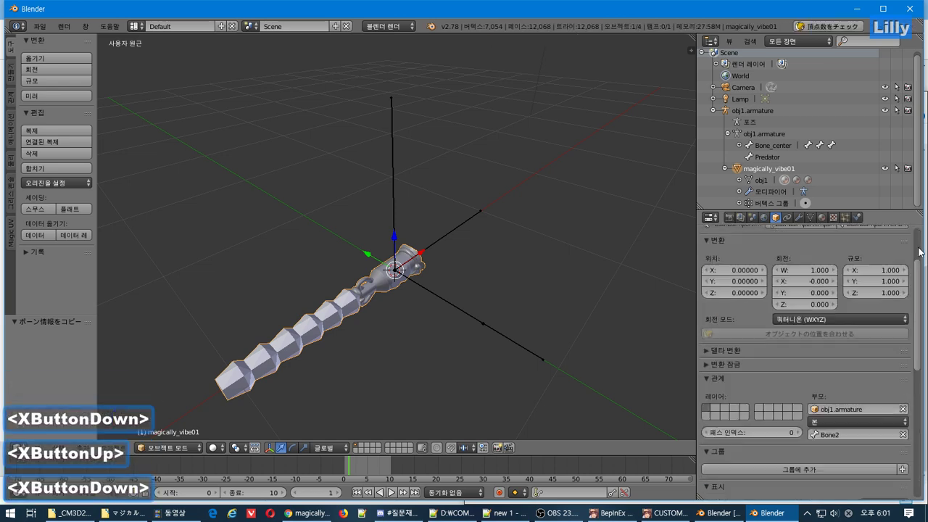
click(847, 283)
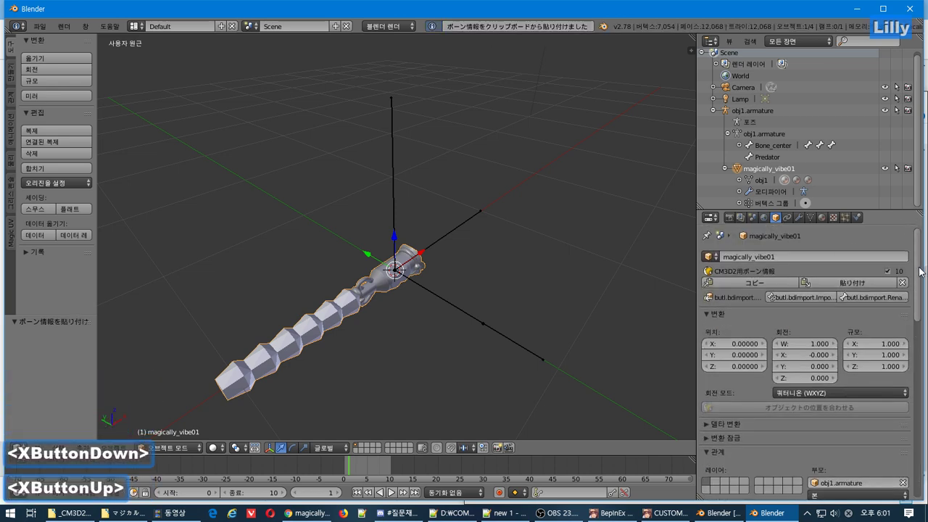
drag(918, 280, 917, 257)
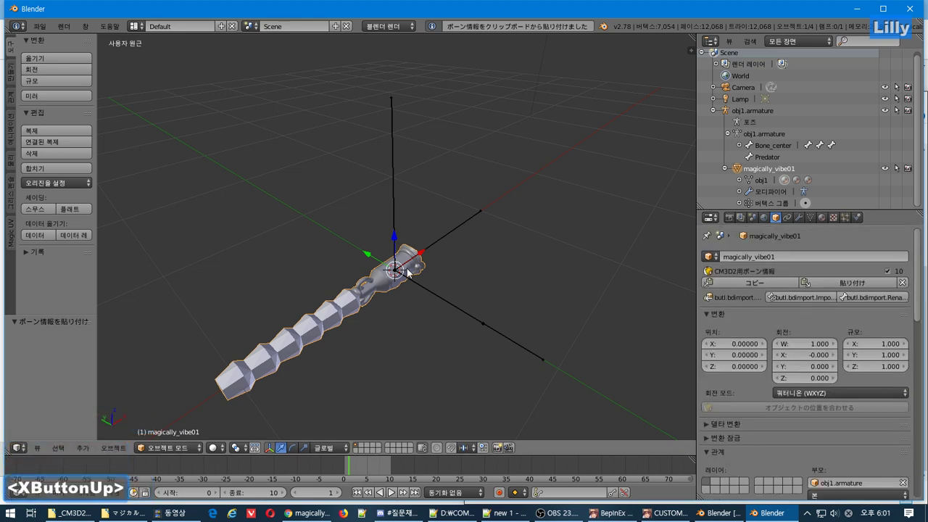
Export the mesh as the CM3D2 model magically_vibe01.model at scale 0.20 into the マジカルアダルトトイ folder.
click(39, 26)
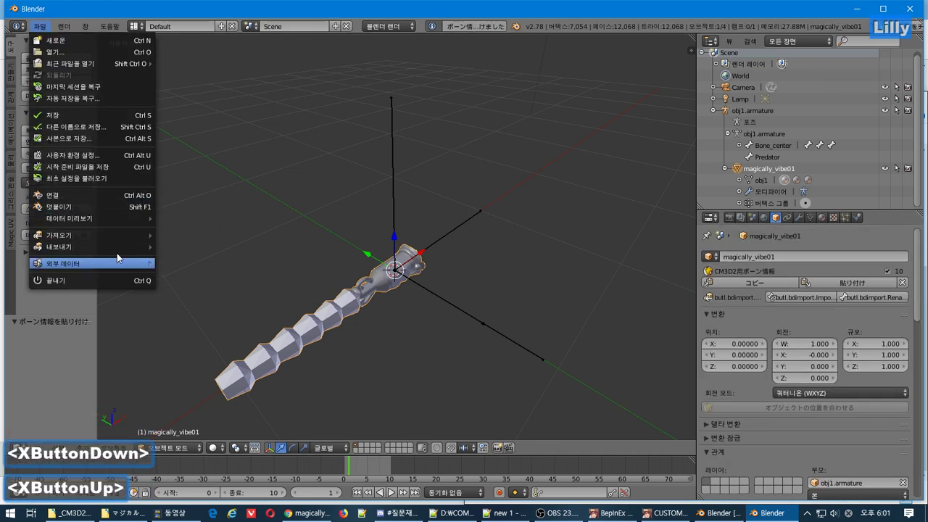
mouse_move(108, 247)
click(218, 351)
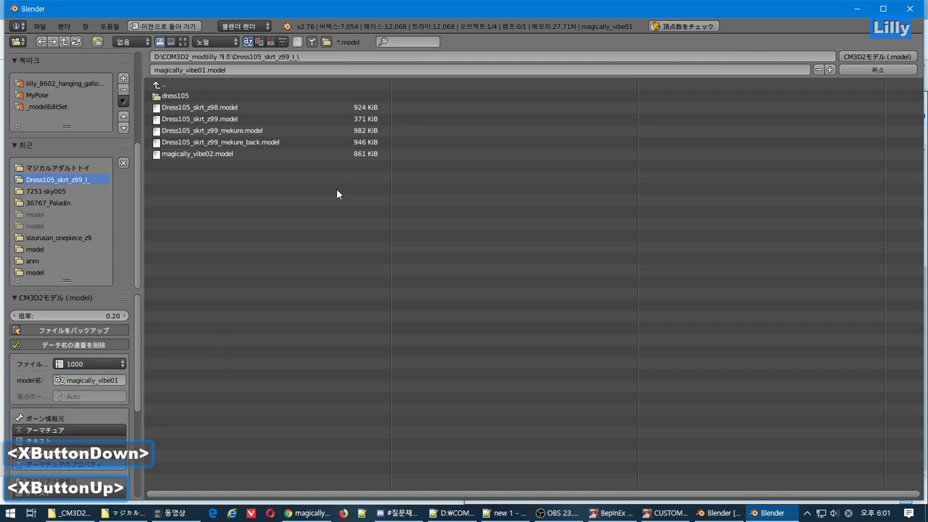
click(63, 169)
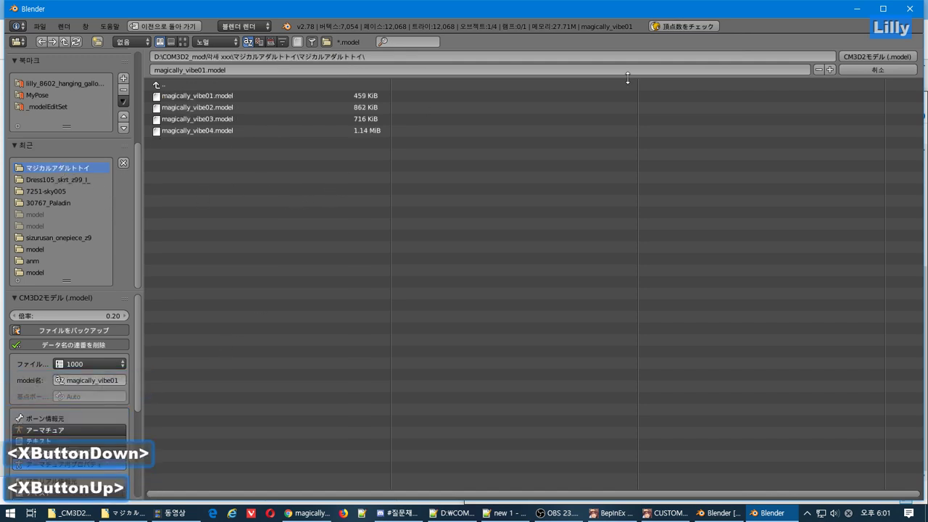
click(868, 57)
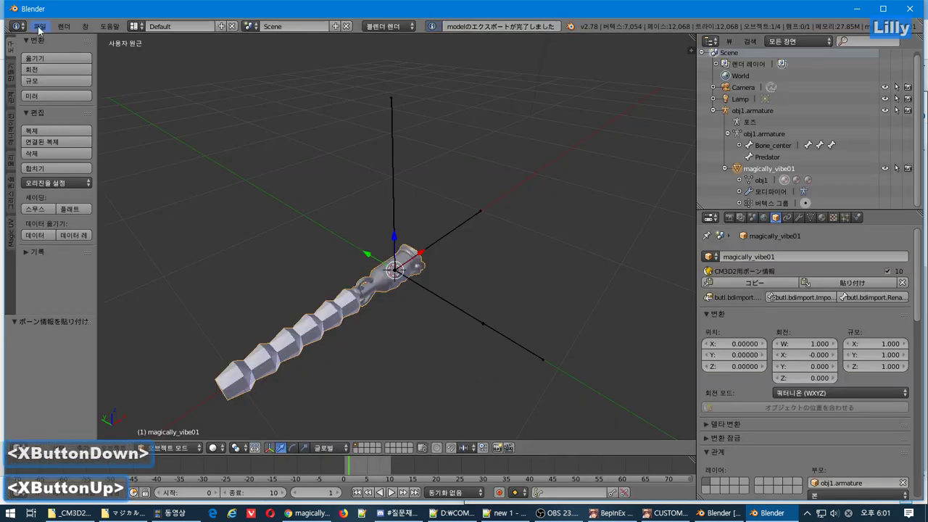
Import the exported magically_vibe01.model back into the scene as a CM3D2 model at scale 5.0.
click(39, 26)
mouse_move(60, 235)
click(211, 352)
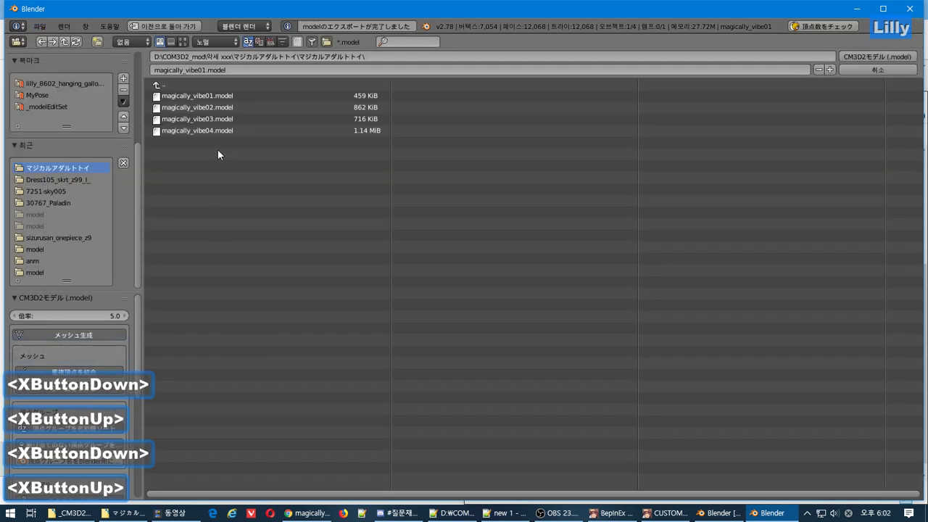
click(880, 58)
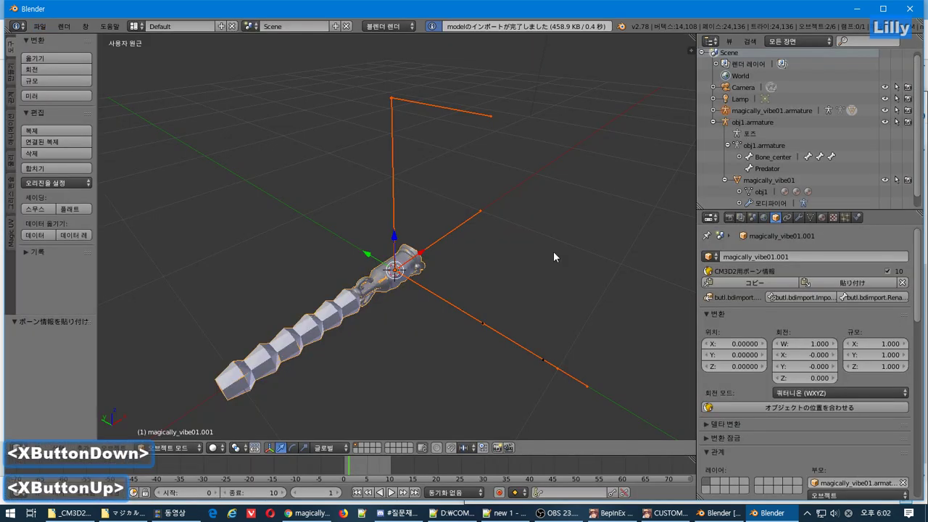
Move the imported copy away from the original by about -0.416 in X, 0.751 in Y and 0.325 in Z.
key(g)
click(352, 231)
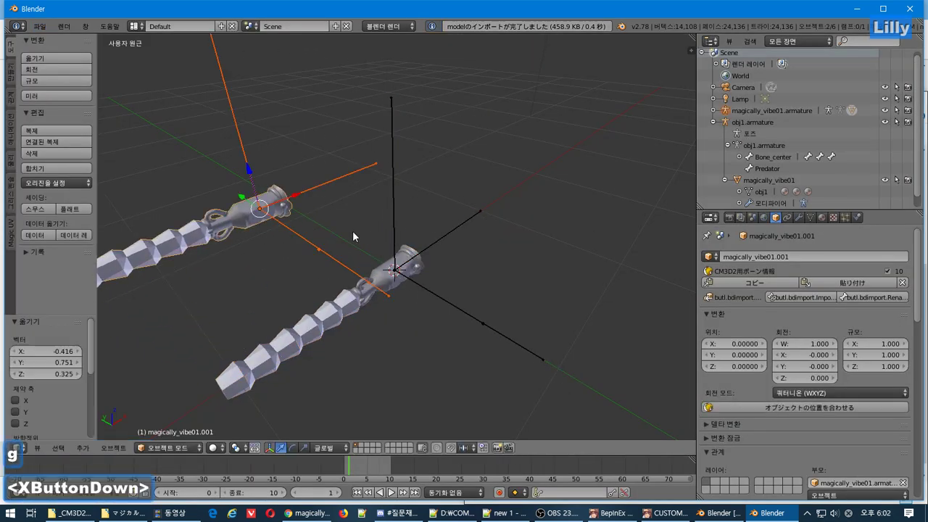
middle_drag(353, 230, 405, 281)
scroll(406, 281, up, 1)
scroll(405, 280, down, 1)
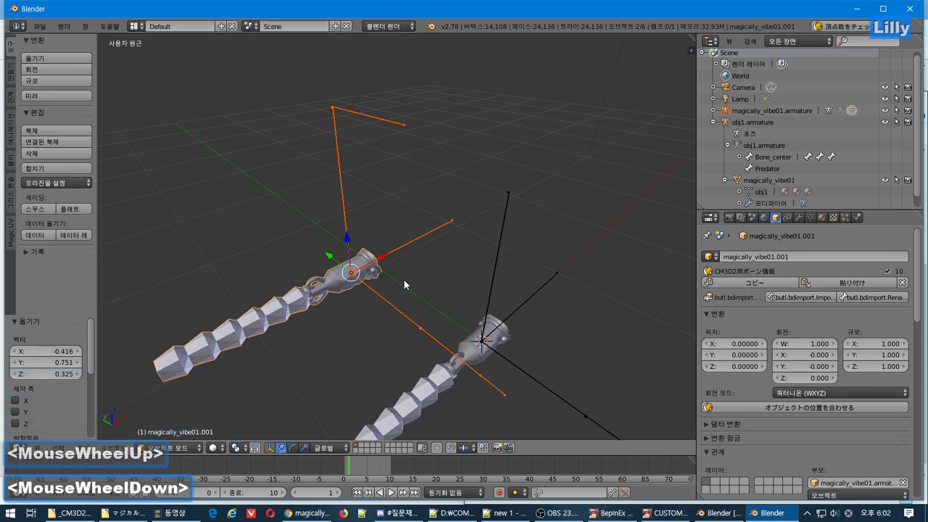
Select the imported magically_vibe01.armature and turn on the display of its bone names.
right_click(342, 205)
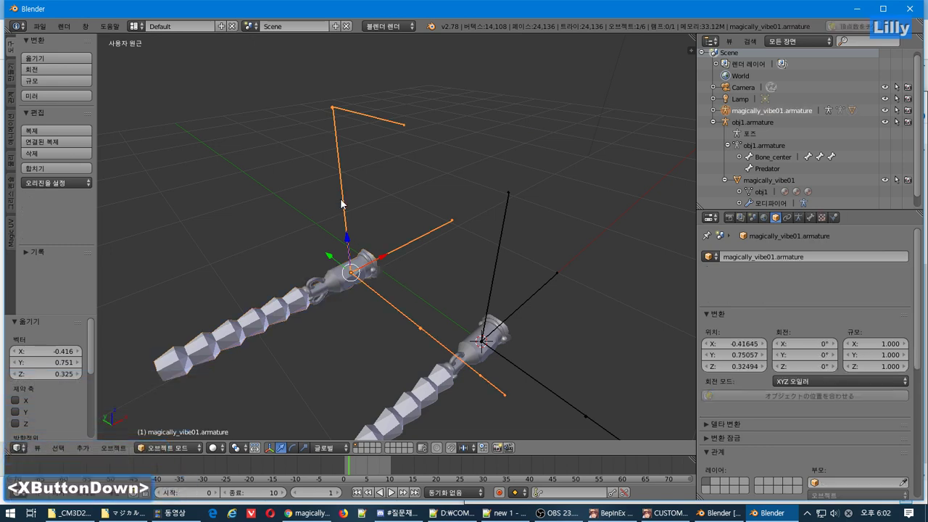
key(Tab)
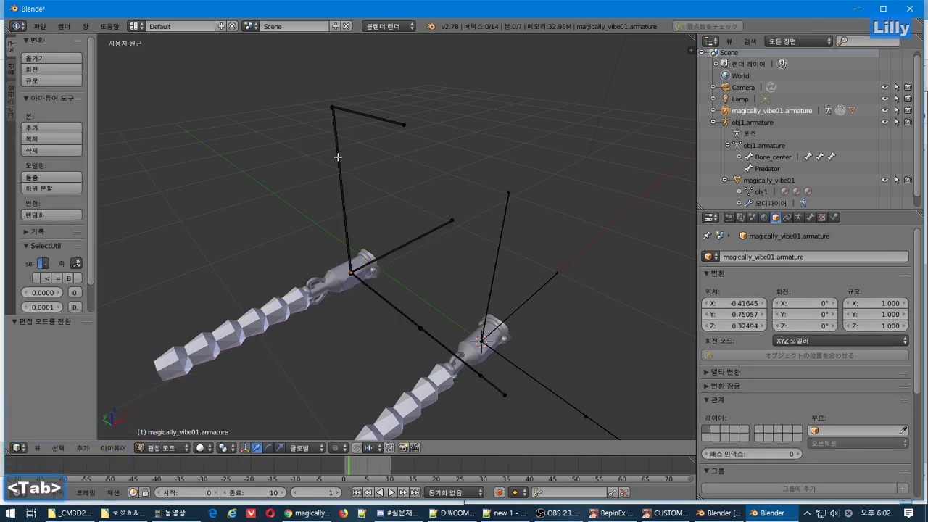
key(Tab)
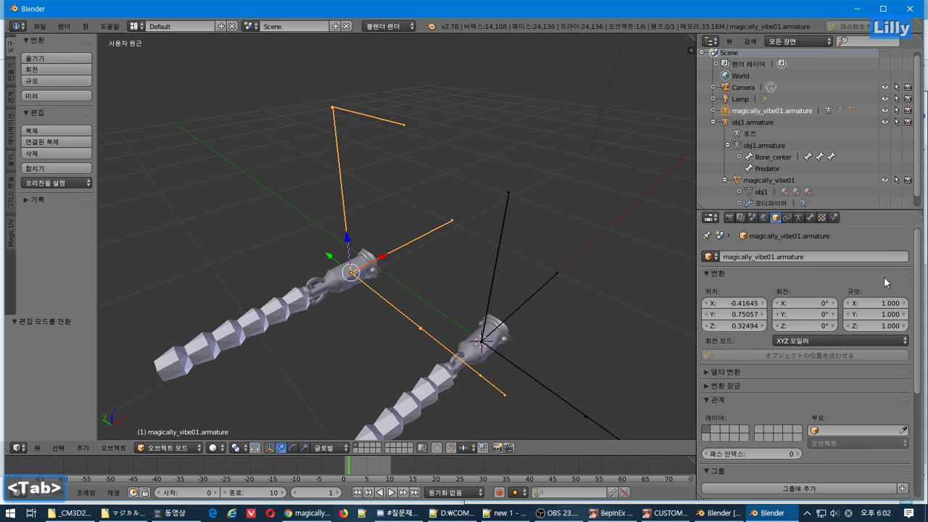
click(800, 216)
click(708, 471)
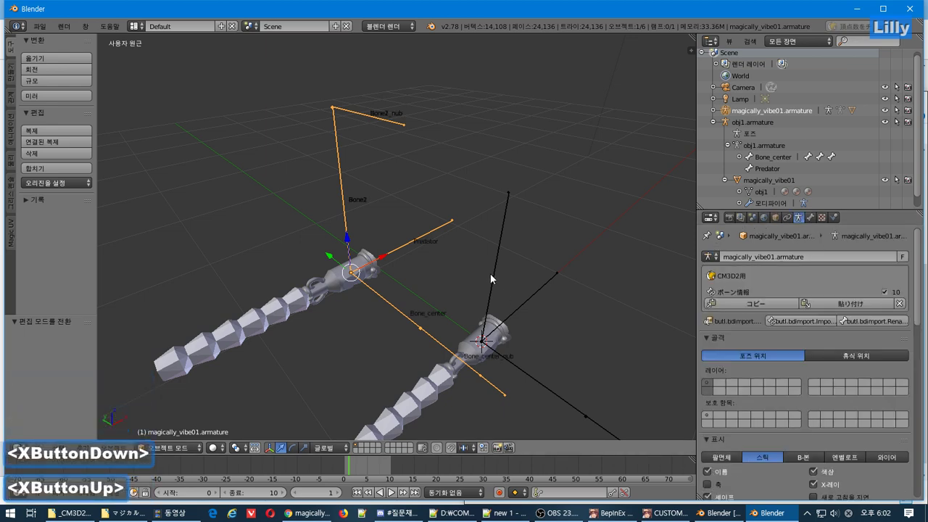
Examine the imported armature's bones in the scene and expand its hierarchy through Bone_center to Bone1's child.
middle_drag(490, 274, 431, 252)
scroll(415, 249, up, 2)
scroll(832, 153, down, 3)
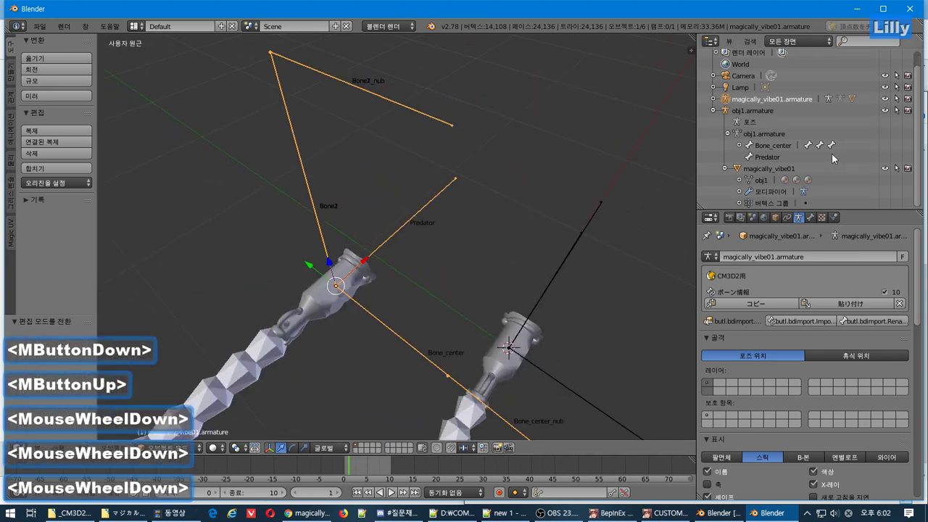
click(726, 102)
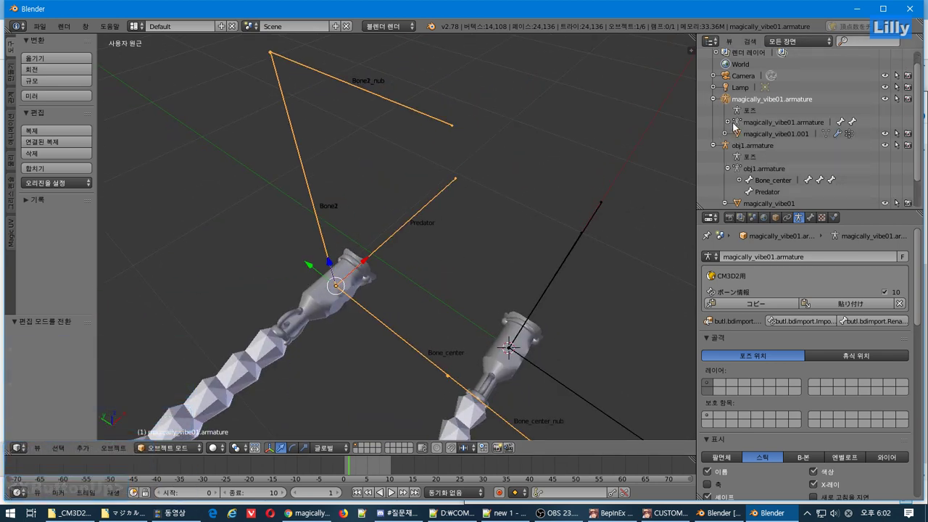
click(729, 122)
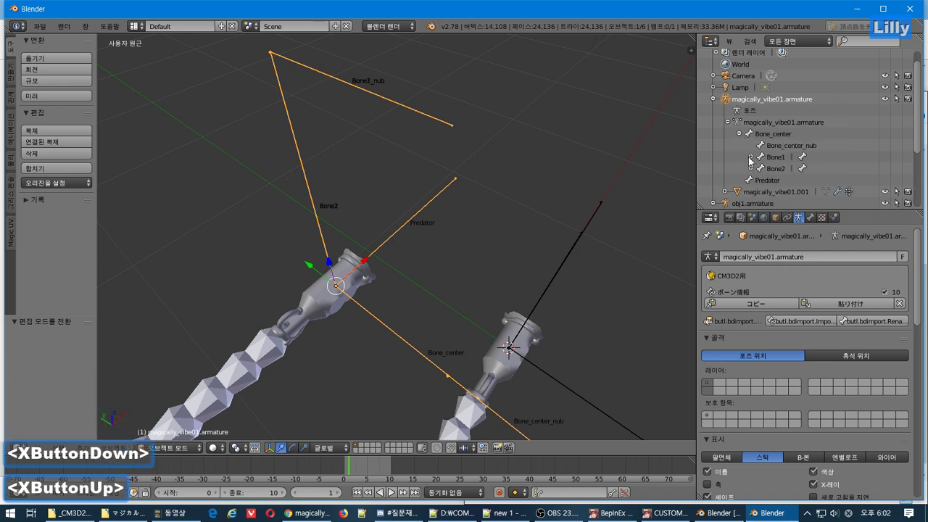
click(740, 135)
scroll(484, 187, down, 3)
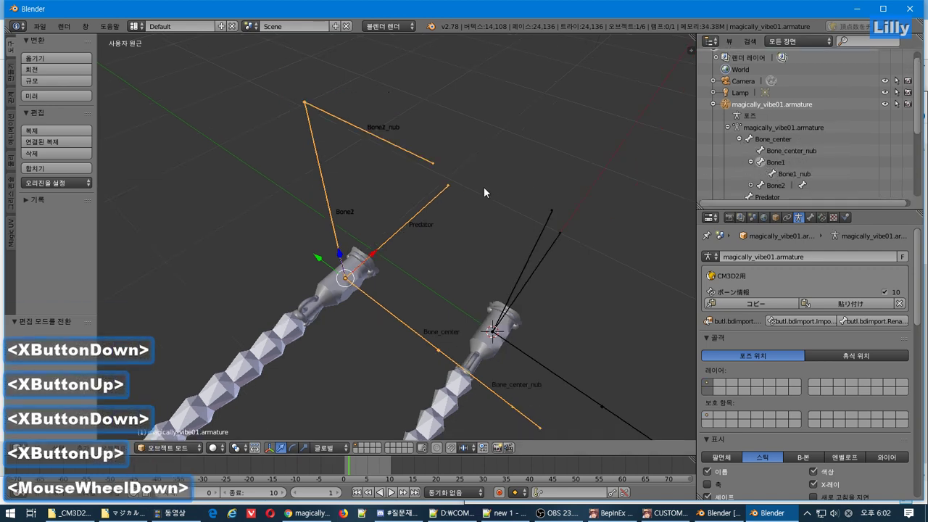
mouse_move(483, 184)
middle_down()
mouse_move(483, 167)
mouse_move(489, 175)
mouse_move(480, 178)
middle_up()
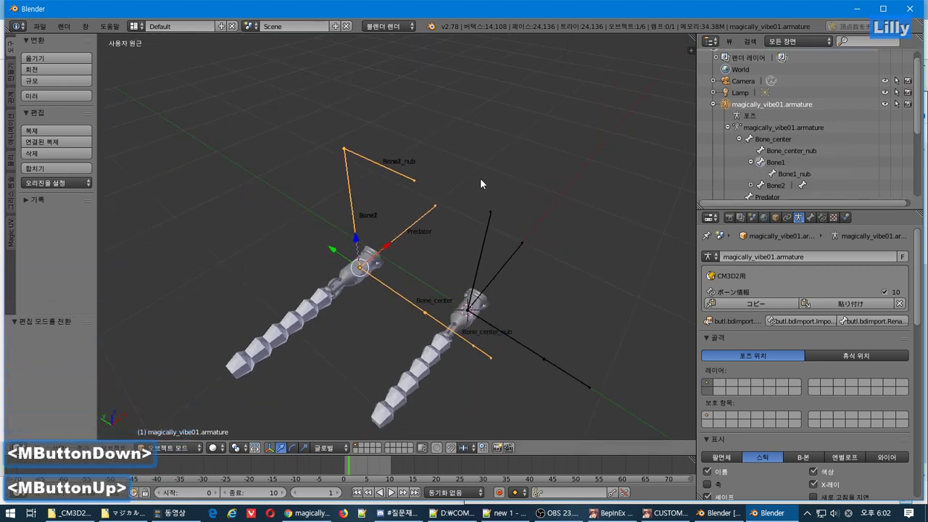
Examine Bone2 and its overlapping neighbour in the imported armature by selecting it in edit mode.
scroll(442, 209, up, 2)
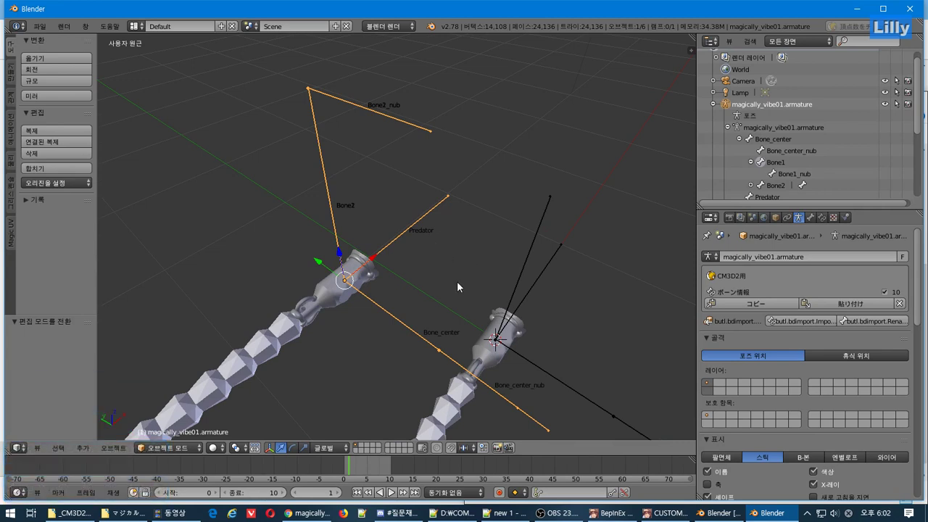
middle_drag(442, 280, 411, 289)
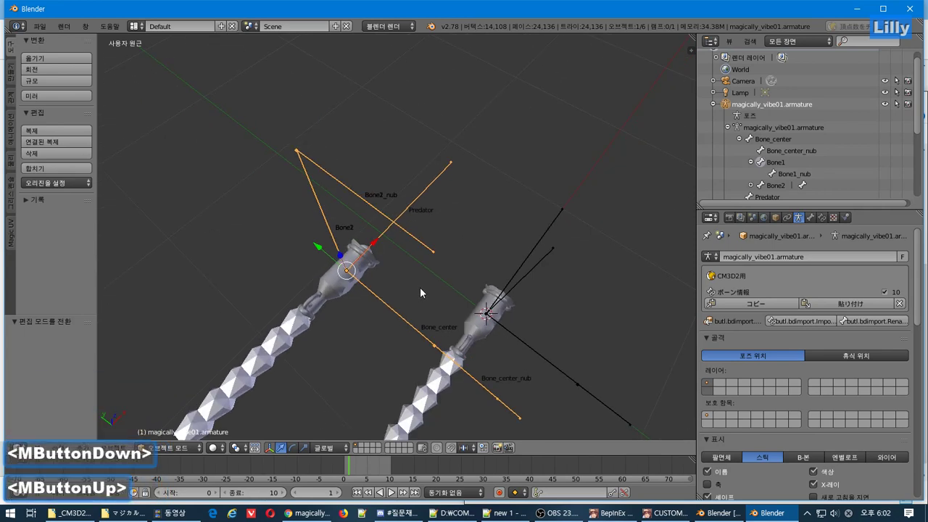
key(Tab)
right_click(324, 213)
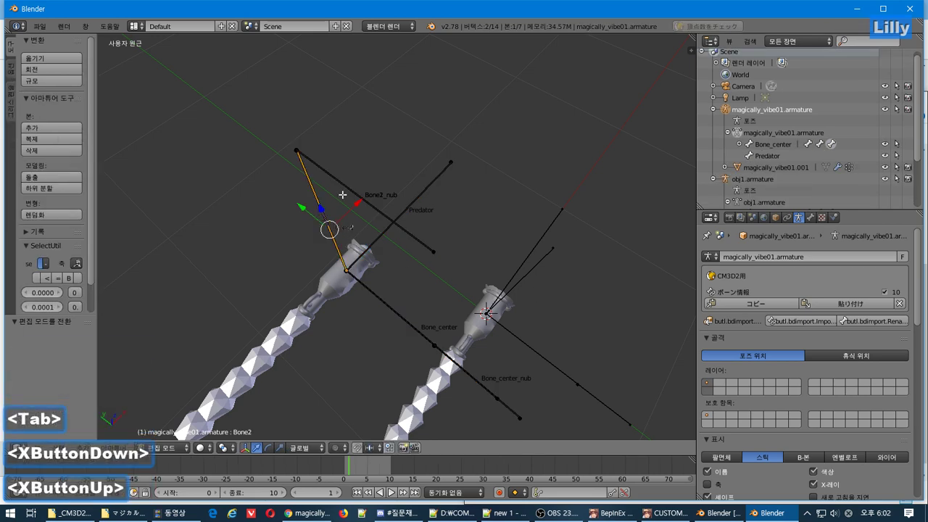
middle_drag(342, 194, 366, 155)
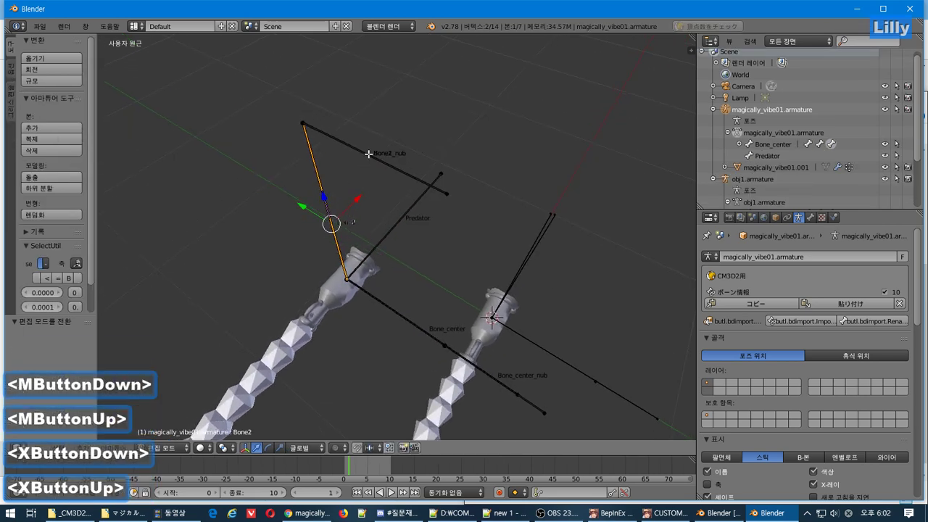
scroll(388, 274, down, 2)
key(Tab)
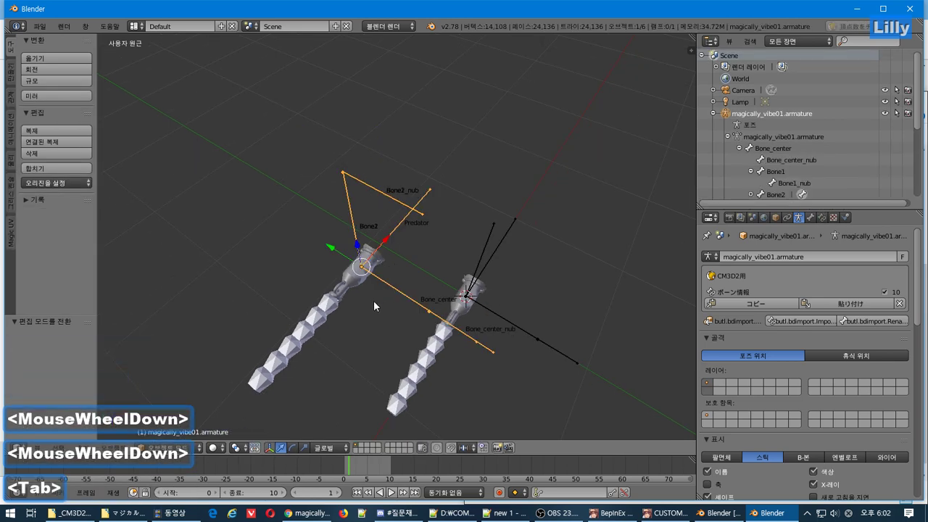
Try deleting the imported magically_vibe01.armature, and undo the deletion.
key(Delete)
key(Return)
middle_drag(467, 319, 408, 328)
scroll(441, 283, up, 1)
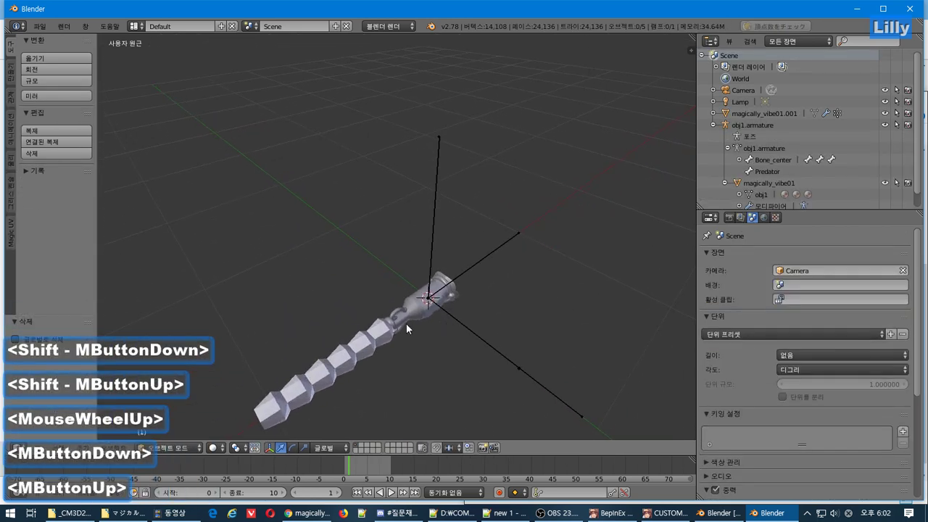
right_click(407, 325)
middle_drag(421, 371, 449, 368)
key(ctrl+z)
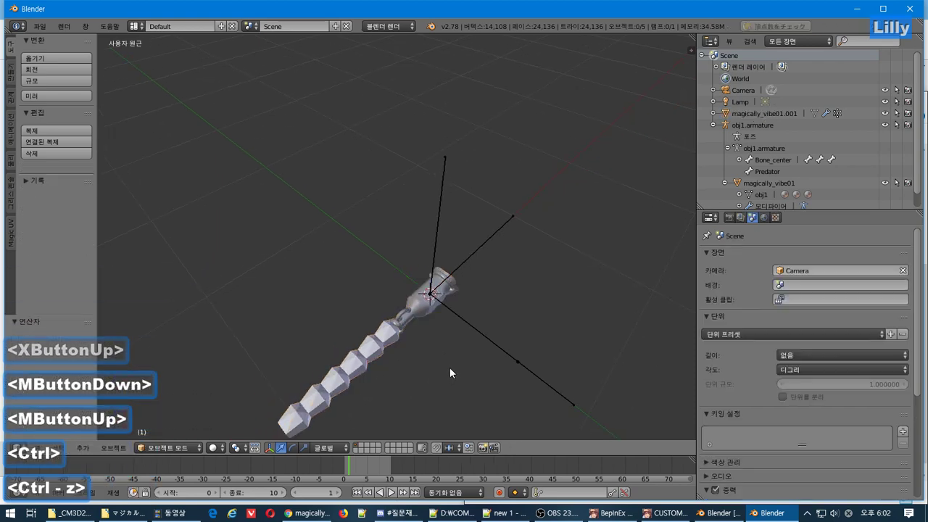
key(ctrl+z)
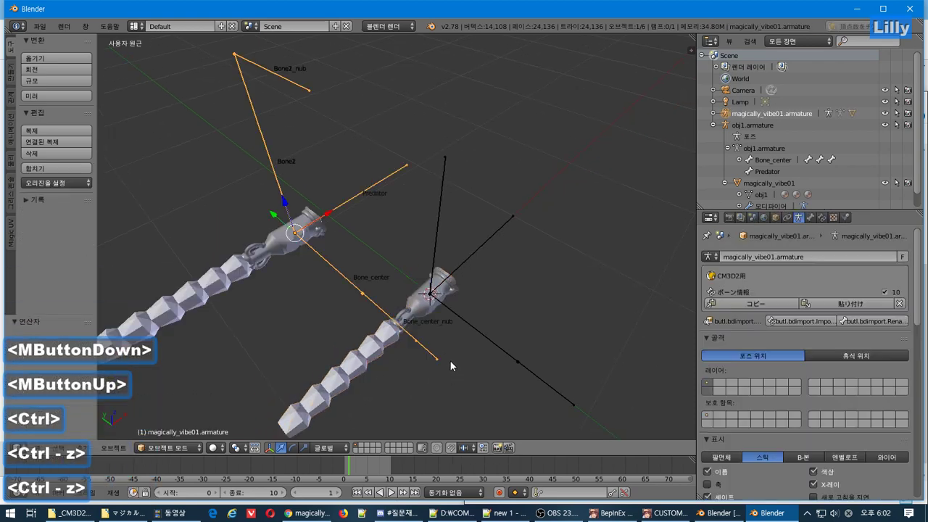
Delete the original obj1.armature together with its magically_vibe01 mesh.
right_click(434, 311)
shift+right_click(457, 319)
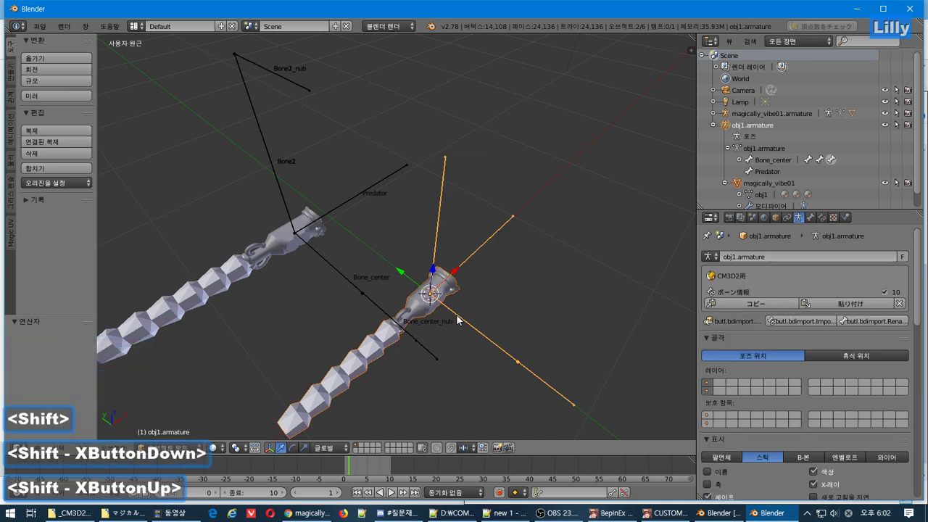
key(Delete)
key(Return)
Select the imported armature with its mesh and reset the location to 0 on X, Y and Z.
right_click(232, 261)
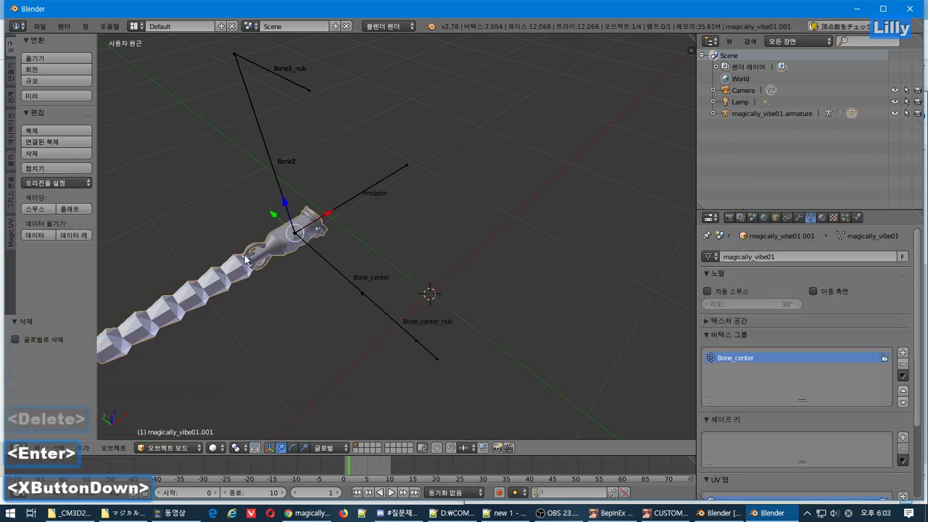
key(a)
key(a)
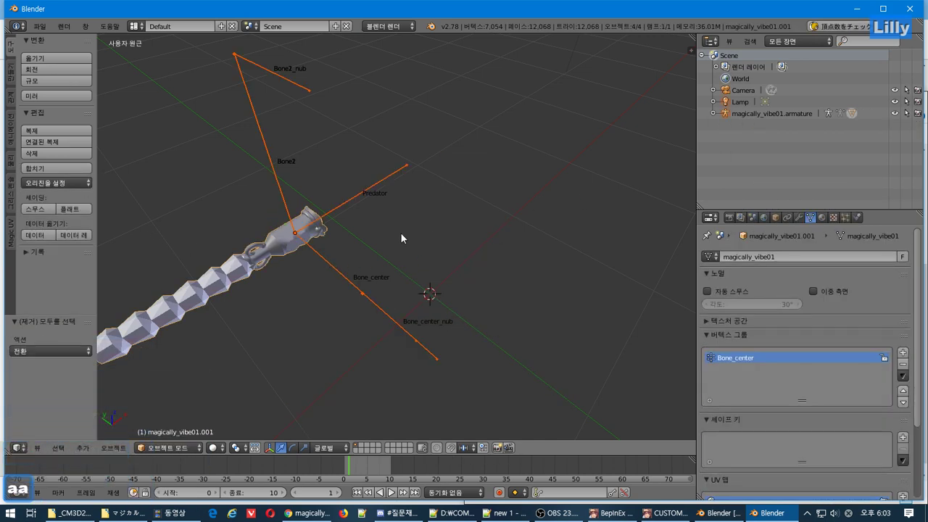
right_click(267, 241)
shift+right_click(317, 248)
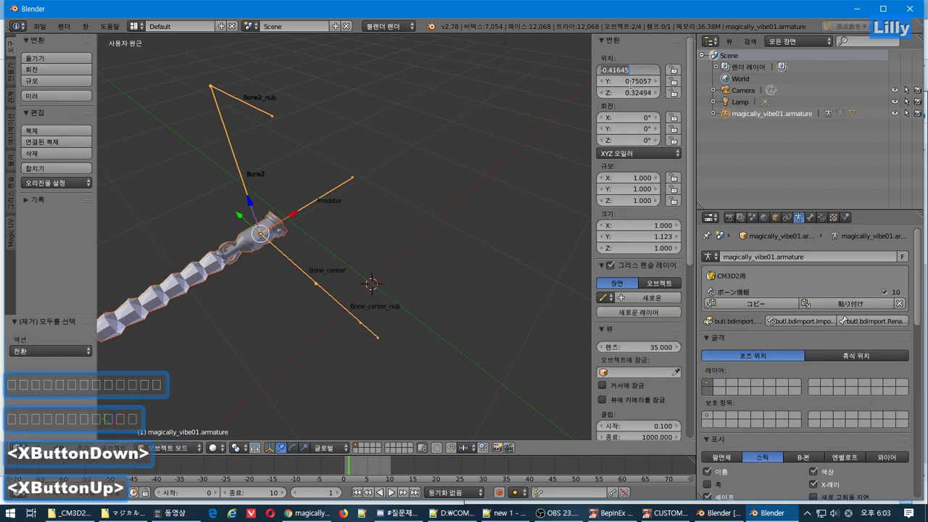
right_click(636, 71)
click(580, 171)
middle_drag(417, 264, 365, 293)
scroll(421, 297, up, 2)
scroll(366, 294, down, 1)
Select the magically_vibe01.001 mesh and add two new vertex groups to it.
key(Tab)
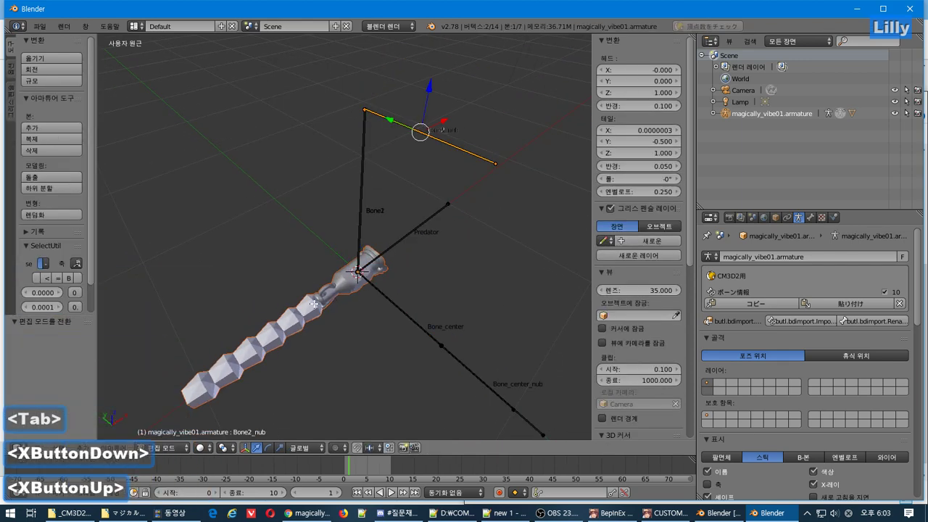
key(Tab)
right_click(311, 302)
middle_drag(369, 301, 527, 310)
click(904, 354)
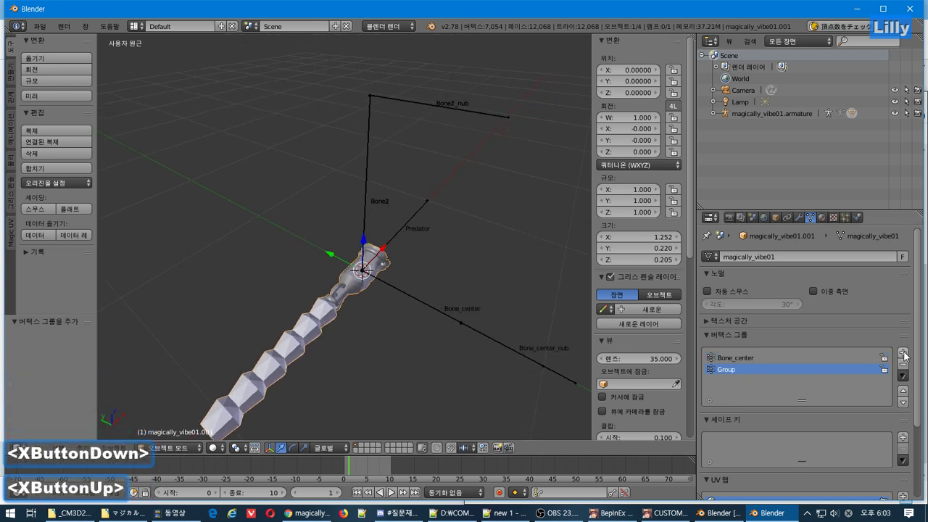
click(903, 353)
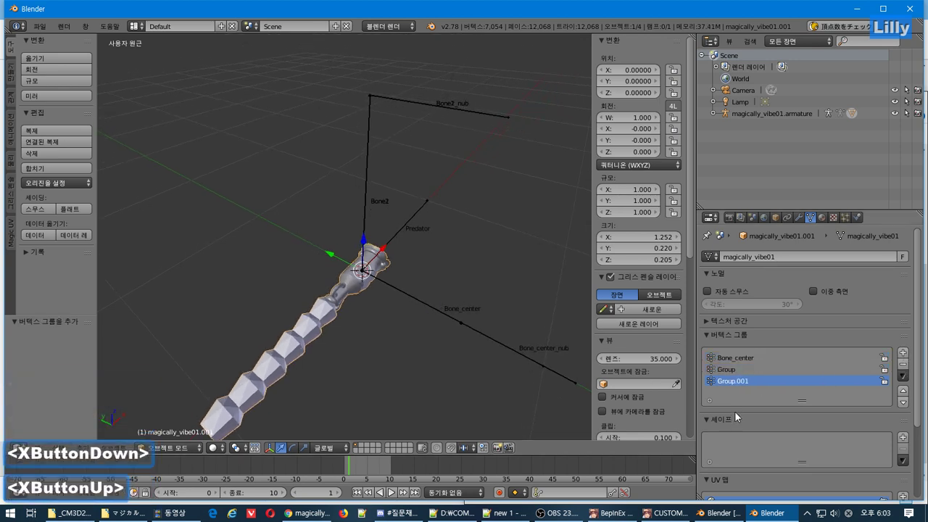
Copy the name of Bone1 from the armature hierarchy and rename the two new vertex groups Bone1 and Bone2.
click(714, 113)
scroll(747, 142, down, 1)
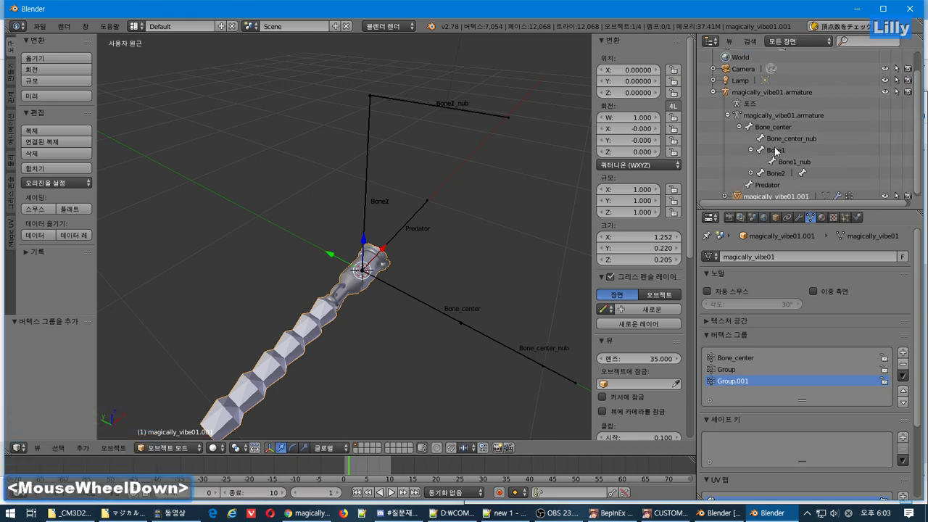
click(774, 150)
key(ctrl+c)
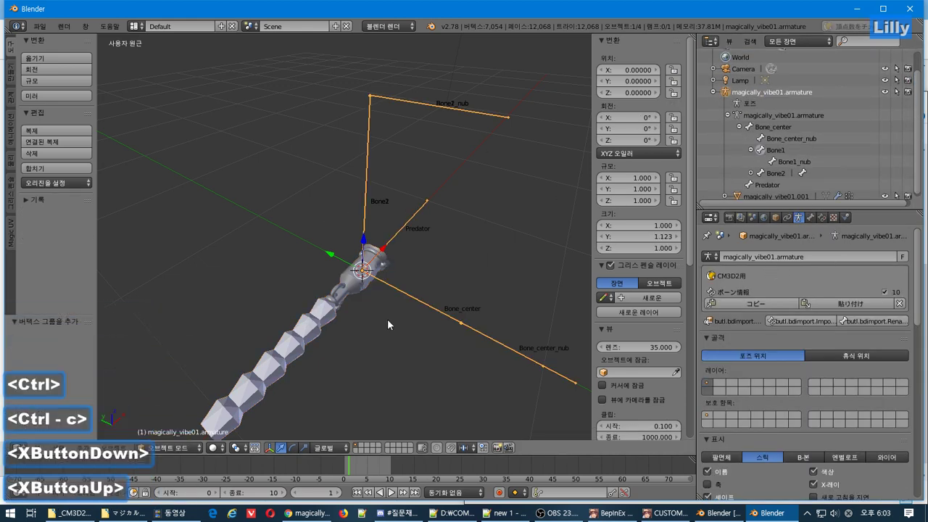
right_click(363, 287)
double_click(734, 371)
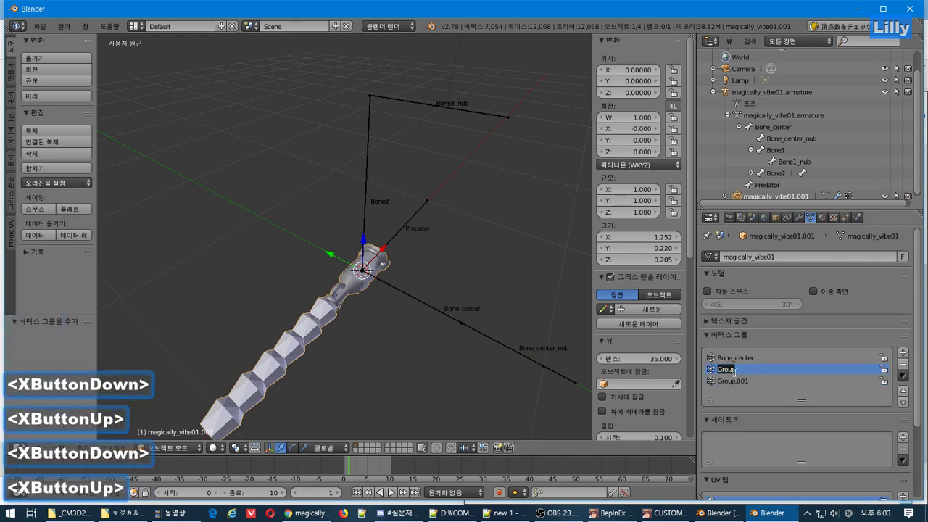
key(ctrl+v)
triple_click(739, 382)
key(ctrl+v)
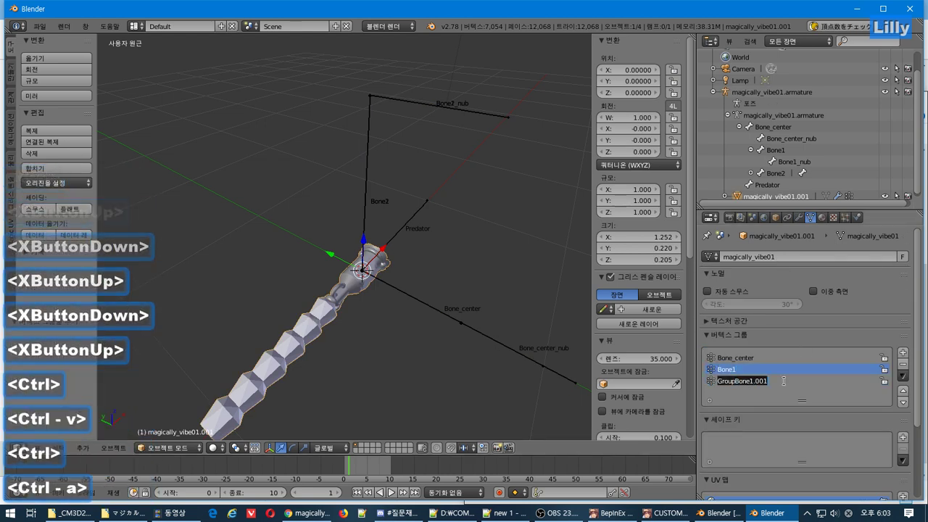
key(ctrl+v)
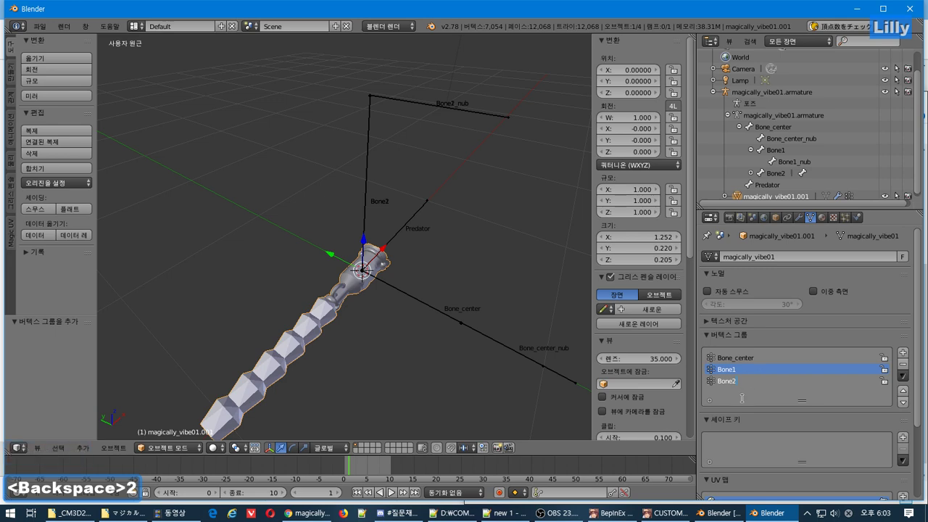
Show the magically_vibe01.001 mesh in front orthographic view and put it in edit mode to work on its chain of segments.
scroll(421, 372, down, 2)
middle_drag(422, 372, 392, 310)
scroll(379, 342, up, 1)
scroll(441, 301, up, 3)
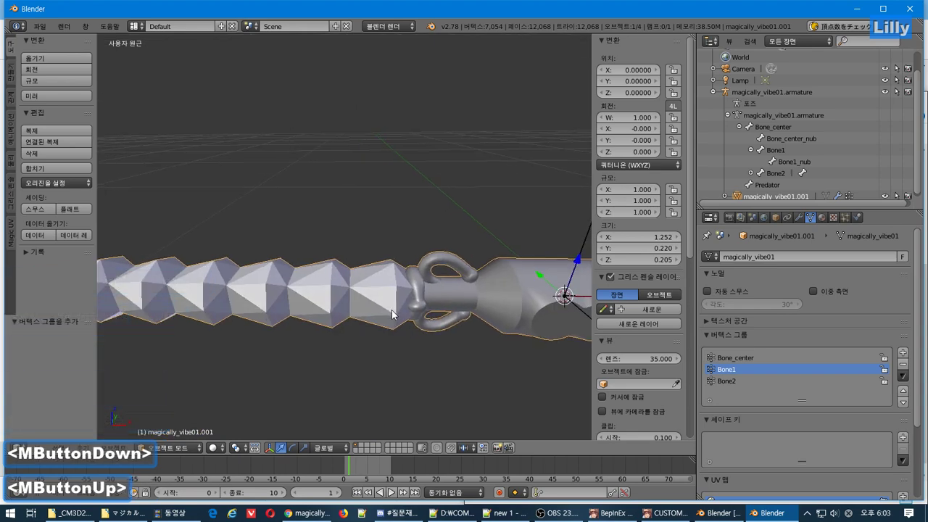
key(KP_5)
key(KP_1)
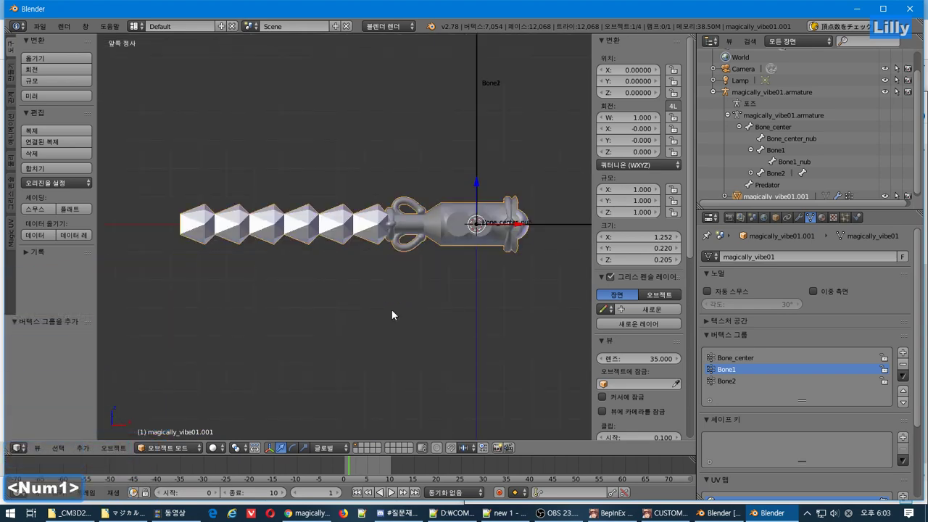
scroll(325, 215, up, 2)
shift+middle_drag(314, 214, 414, 285)
scroll(428, 287, up, 2)
key(Tab)
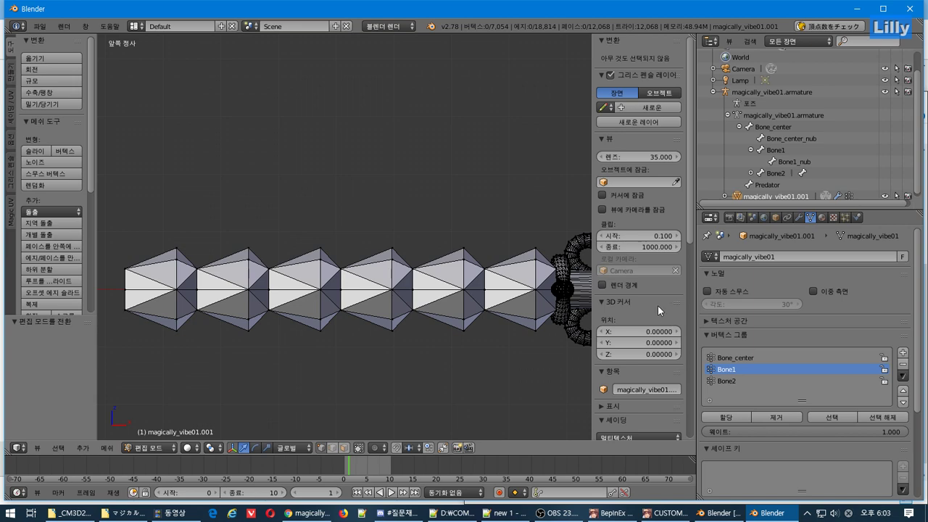
scroll(322, 292, up, 4)
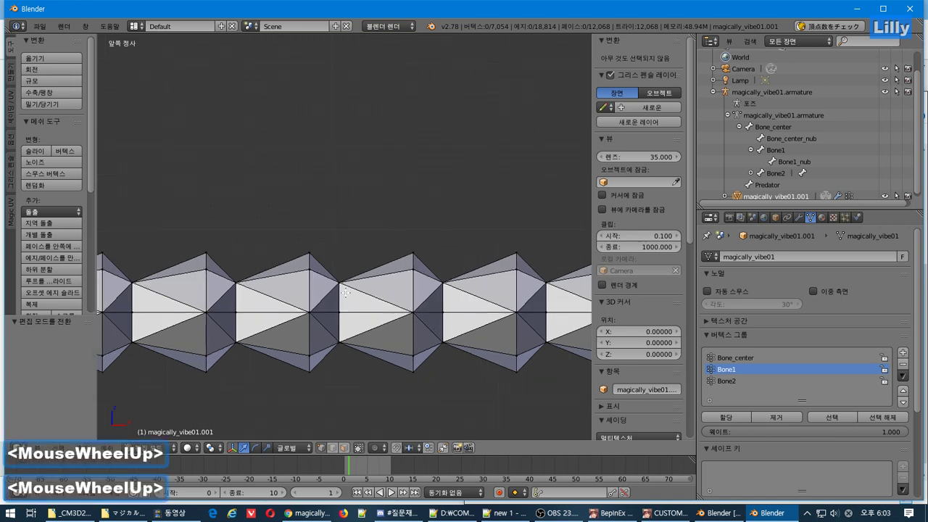
middle_drag(341, 297, 309, 288)
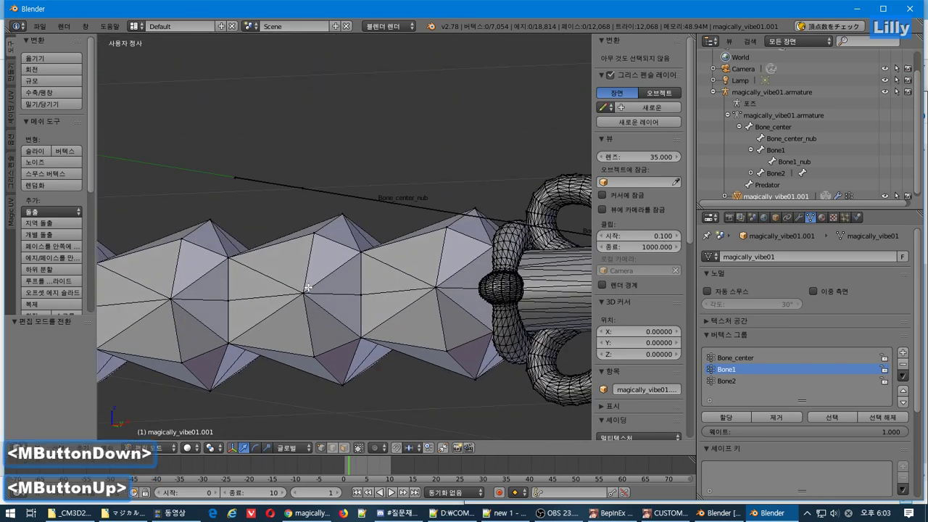
key(KP_1)
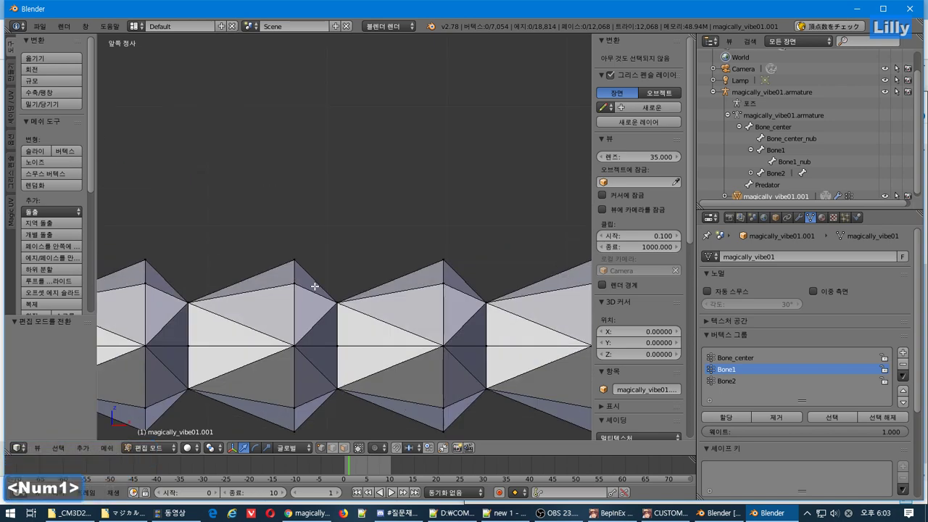
scroll(365, 261, down, 4)
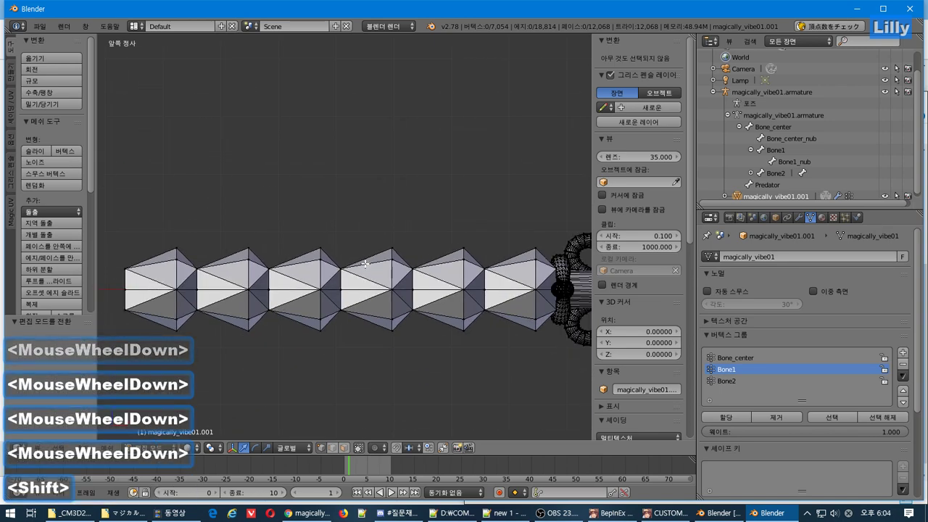
Try box-selecting the chain's outermost segment and moving it along X, undoing each test move.
shift+middle_drag(364, 261, 354, 265)
key(b)
drag(246, 207, 128, 338)
drag(243, 287, 276, 305)
key(ctrl+z)
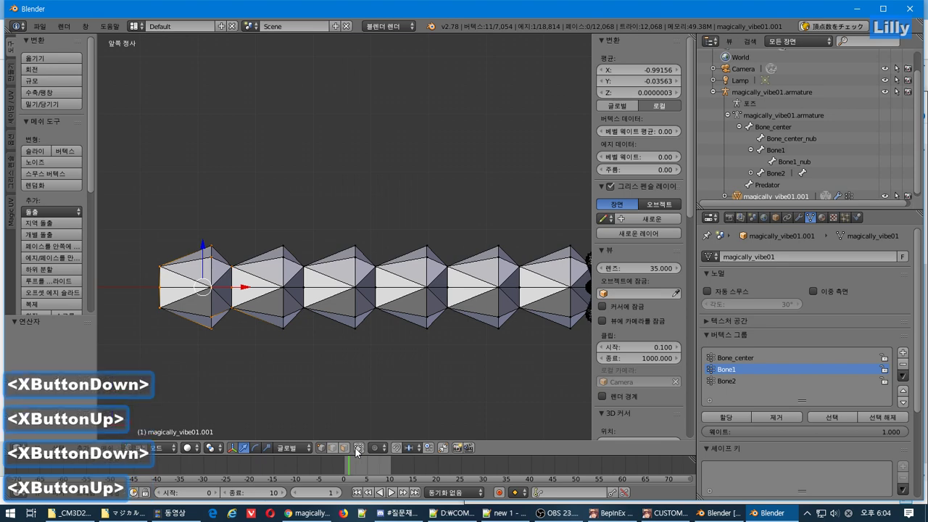
shift+middle_drag(443, 375, 315, 339)
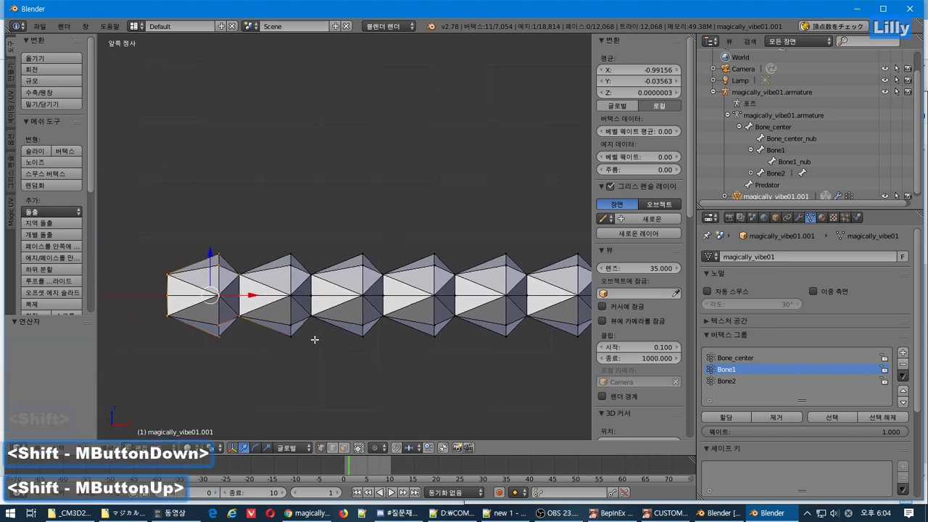
drag(254, 231, 120, 359)
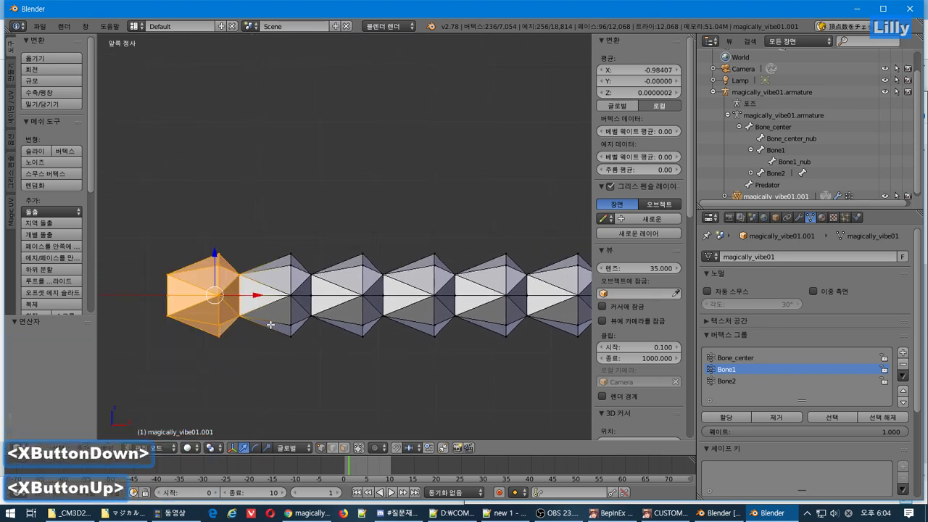
drag(255, 294, 167, 279)
key(ctrl+z)
Clear the selection, box-select the chain's outermost segment and grow the selection to cover the whole segment.
scroll(257, 299, up, 3)
shift+middle_drag(290, 285, 384, 282)
key(a)
key(b)
drag(276, 200, 112, 431)
key(ctrl+KP_Add)
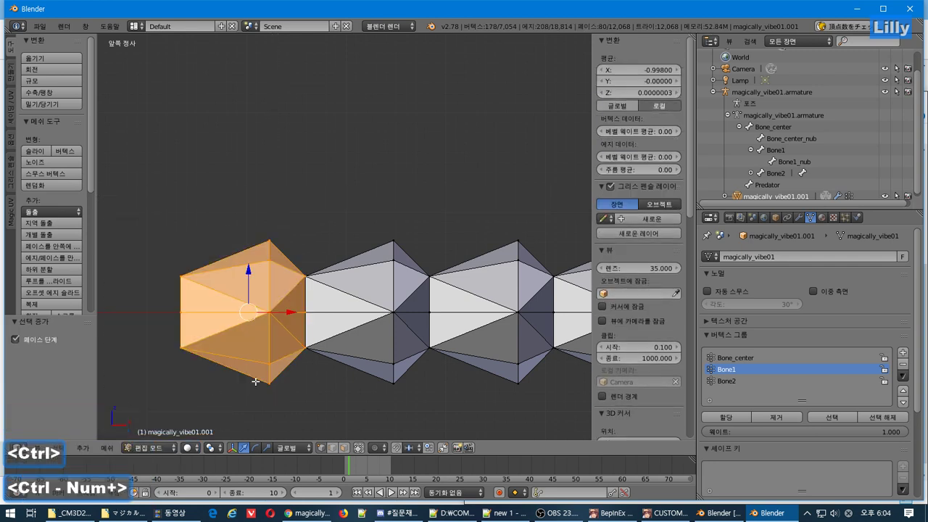
Try moving the selected outermost segment -0.017 along X, and undo the move.
drag(290, 311, 269, 317)
scroll(311, 338, down, 6)
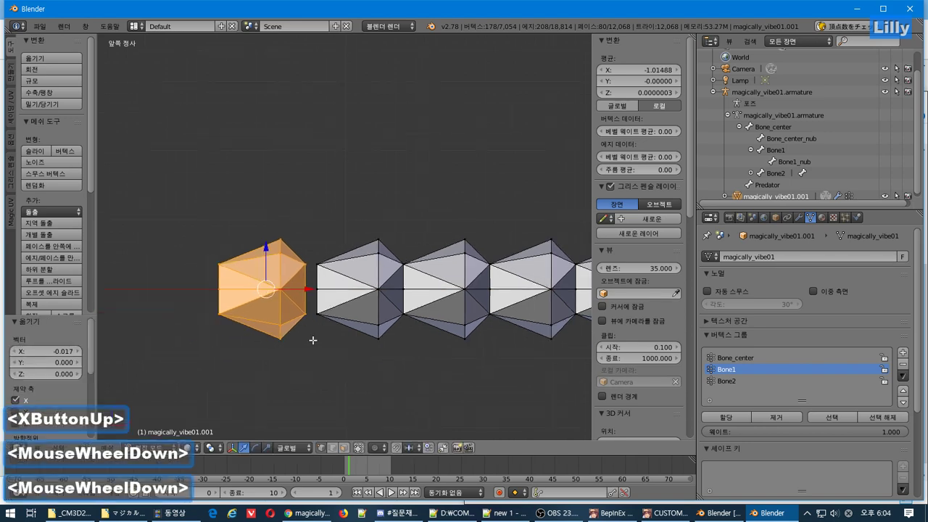
key(ctrl+z)
Select the outermost, third and fifth chain segments, grow the selection to whole segments, and assign them to the Bone1 vertex group.
shift+middle_drag(475, 305, 393, 322)
scroll(394, 322, up, 3)
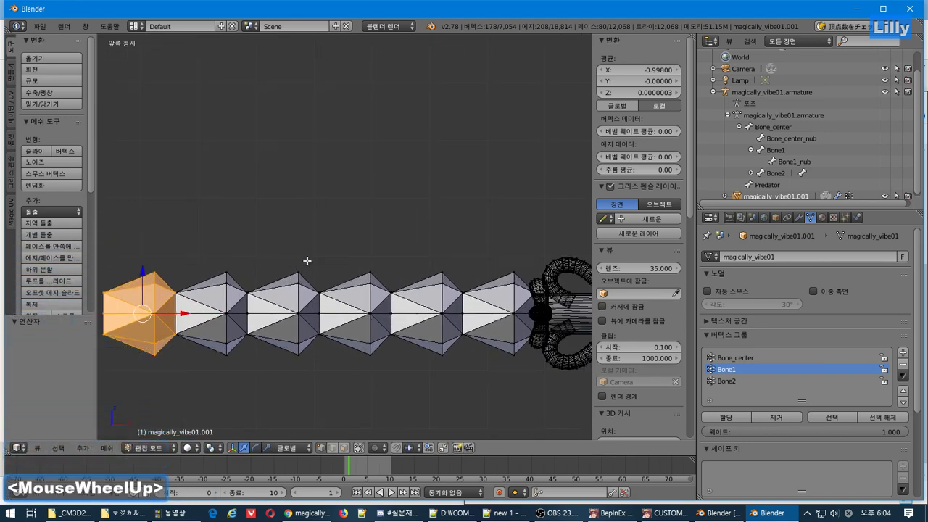
key(b)
shift+drag(301, 256, 339, 364)
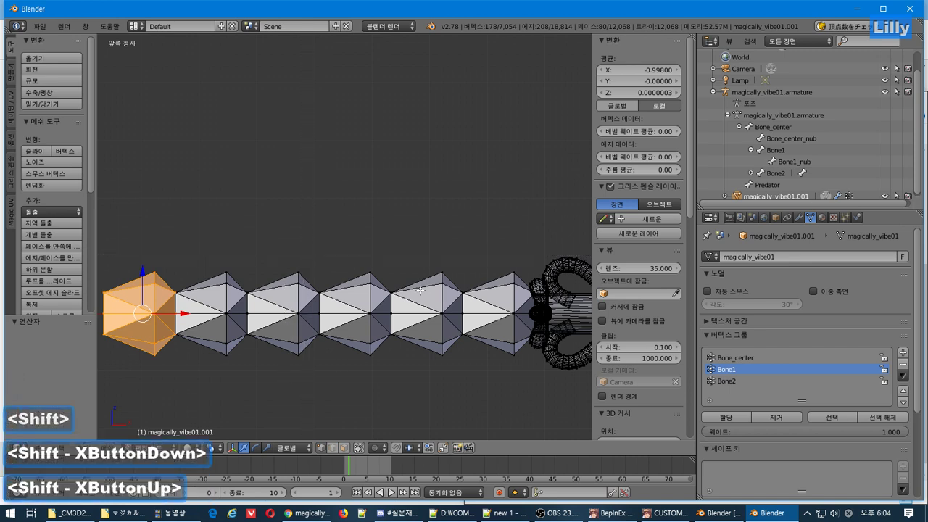
key(b)
drag(311, 239, 280, 380)
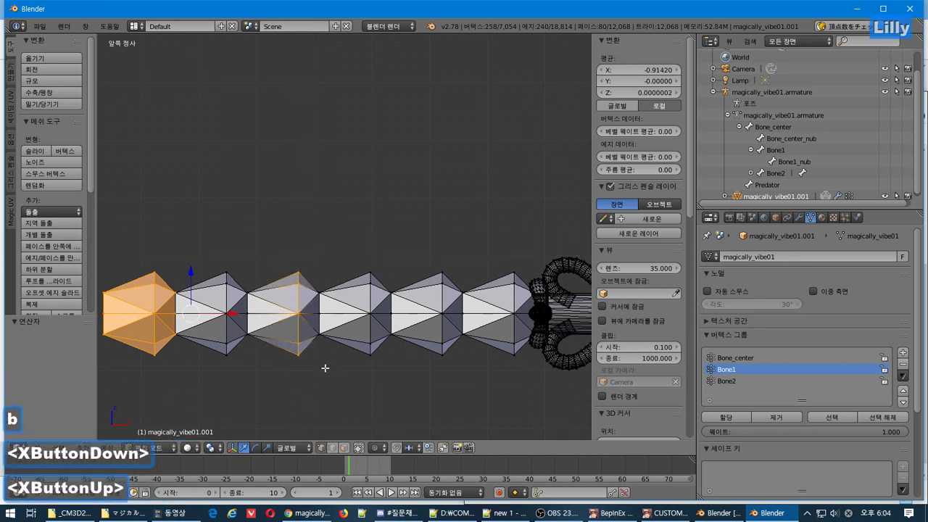
drag(458, 251, 437, 340)
drag(419, 372, 420, 373)
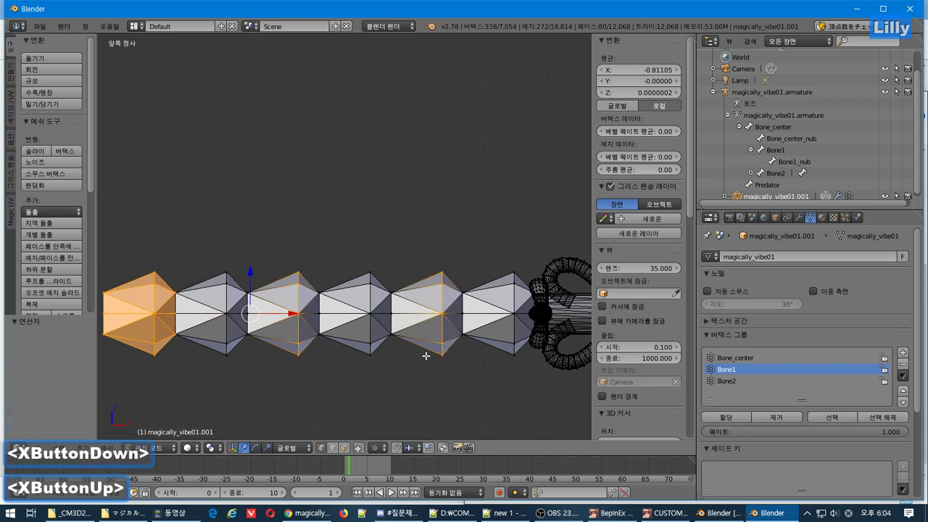
key(ctrl+KP_Add)
key(ctrl+KP_Add)
key(ctrl+KP_Add)
key(ctrl+KP_Add)
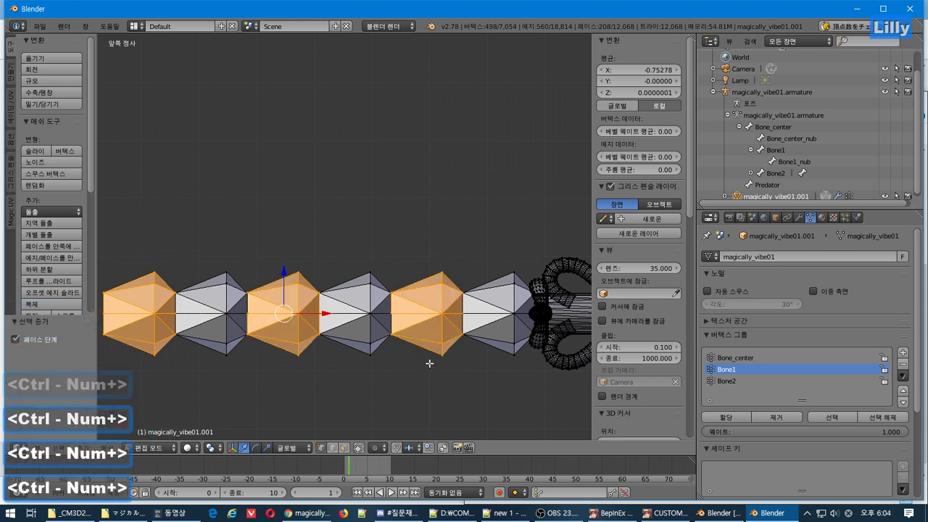
click(724, 418)
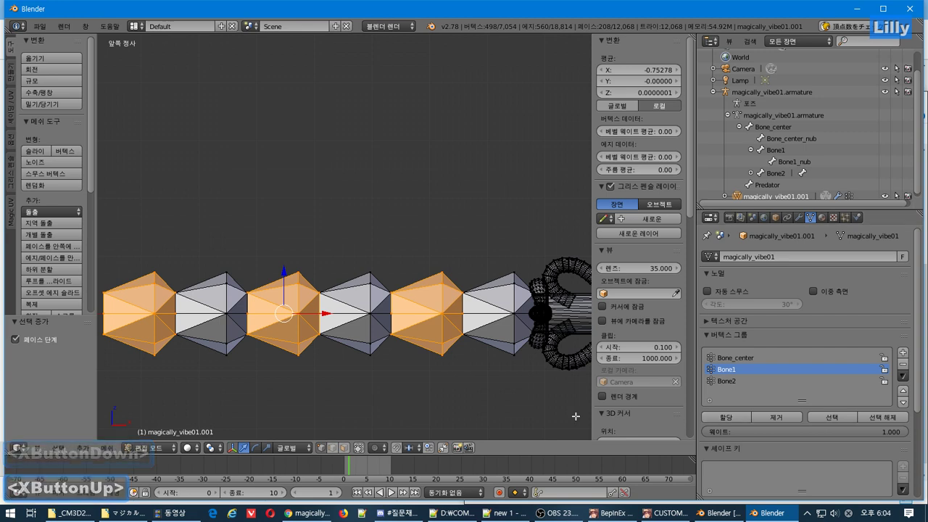
Clear the selection, select the second, fourth and sixth chain segments in full, and assign them to the Bone2 vertex group.
key(a)
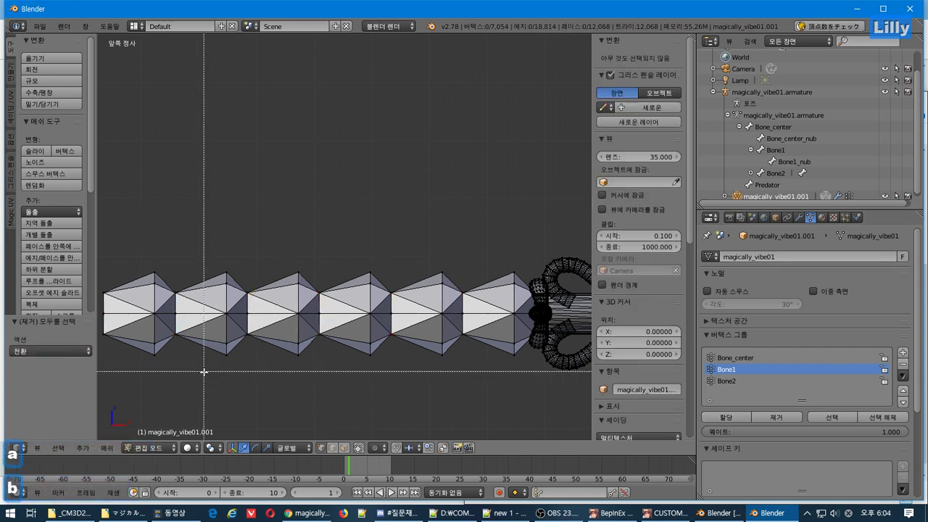
drag(204, 372, 241, 261)
key(b)
drag(382, 255, 354, 386)
drag(489, 388, 488, 388)
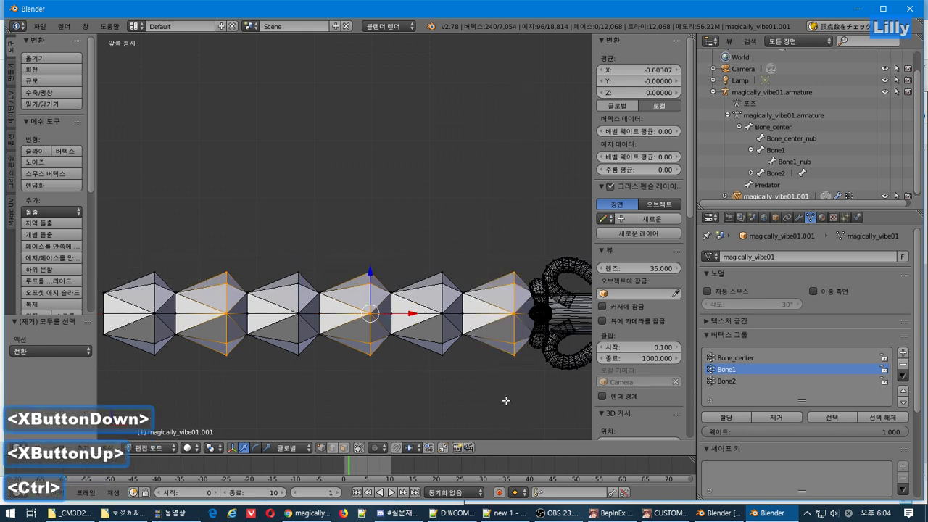
key(ctrl+KP_Add)
key(ctrl+KP_Add)
key(ctrl+KP_Add)
key(ctrl+KP_Add)
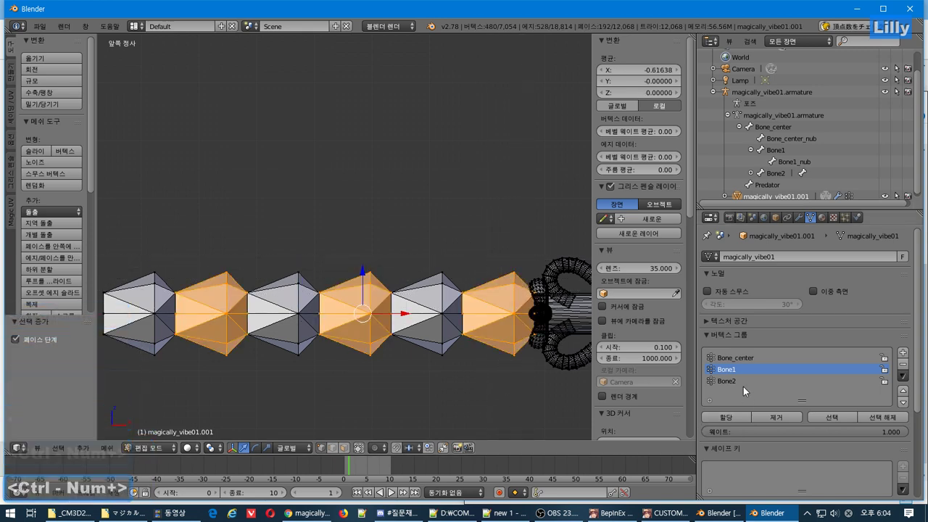
click(732, 417)
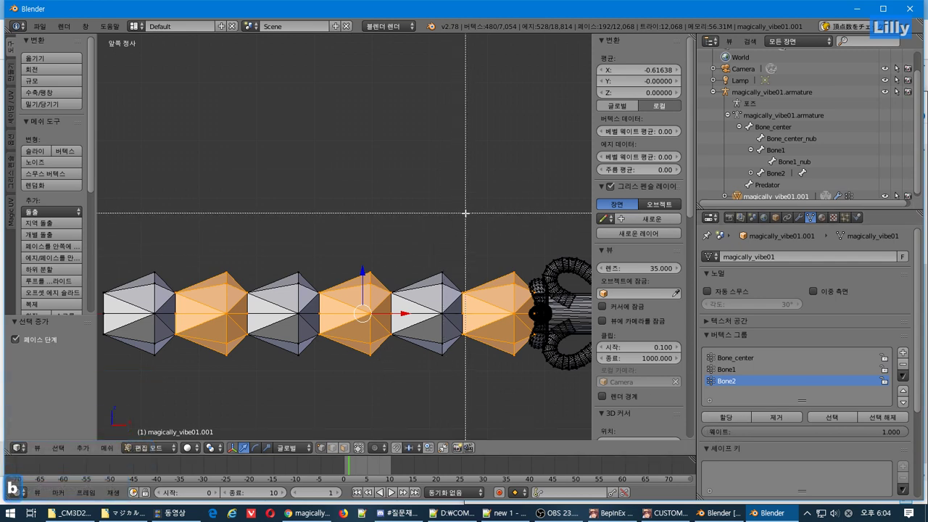
Select all six chain segments in full and remove them from the Bone_center vertex group.
drag(466, 214, 96, 394)
key(ctrl+KP_Add)
key(ctrl+KP_Add)
key(ctrl+KP_Add)
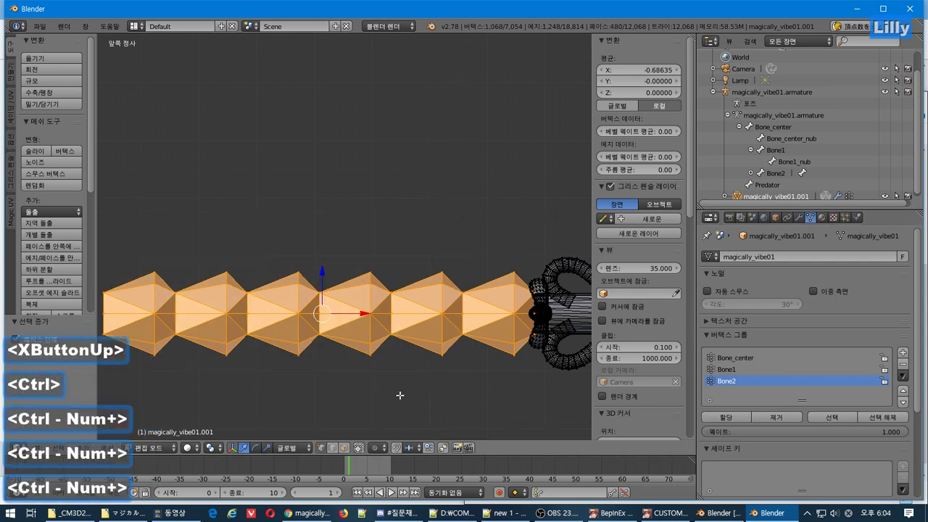
click(769, 419)
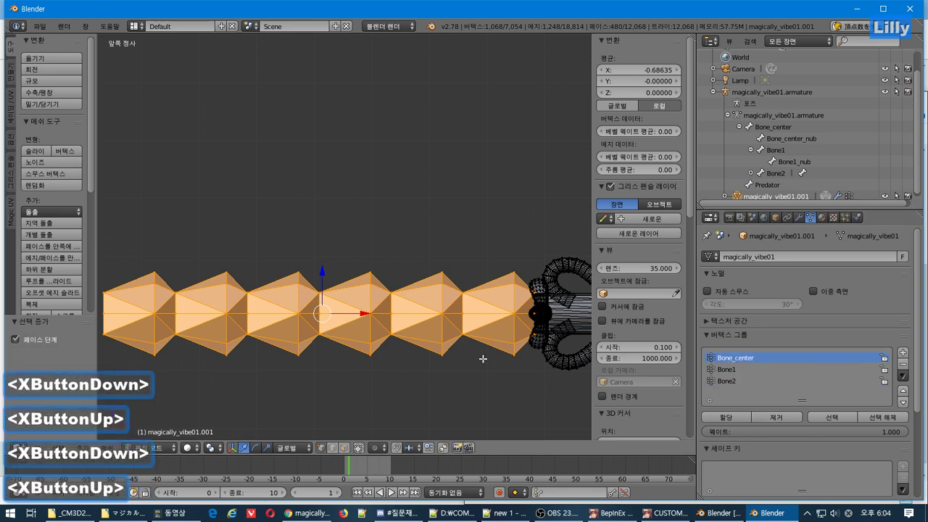
Inspect the mesh's Bone_center, Bone1 and Bone2 weights one by one in weight paint mode.
click(150, 447)
click(161, 390)
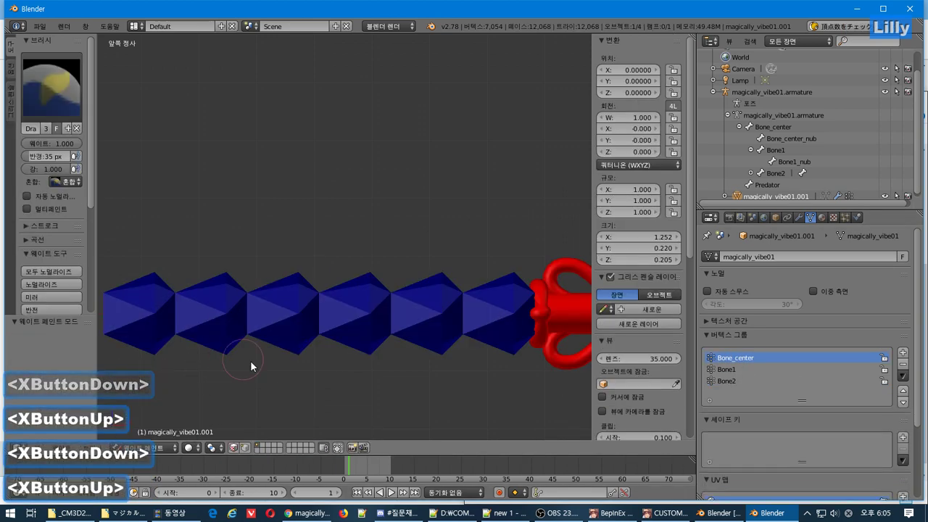
click(742, 368)
click(737, 380)
middle_drag(331, 324, 384, 284)
scroll(375, 252, down, 2)
click(753, 356)
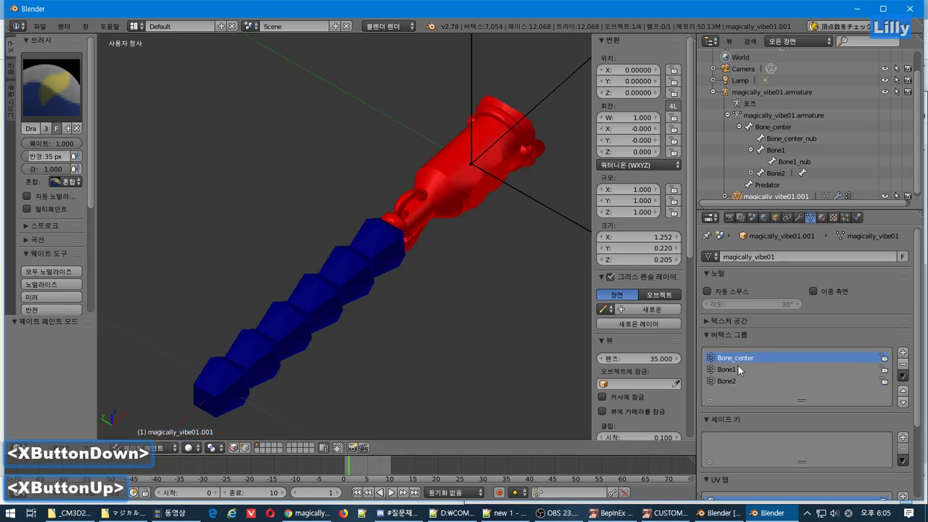
click(736, 369)
click(737, 383)
click(746, 360)
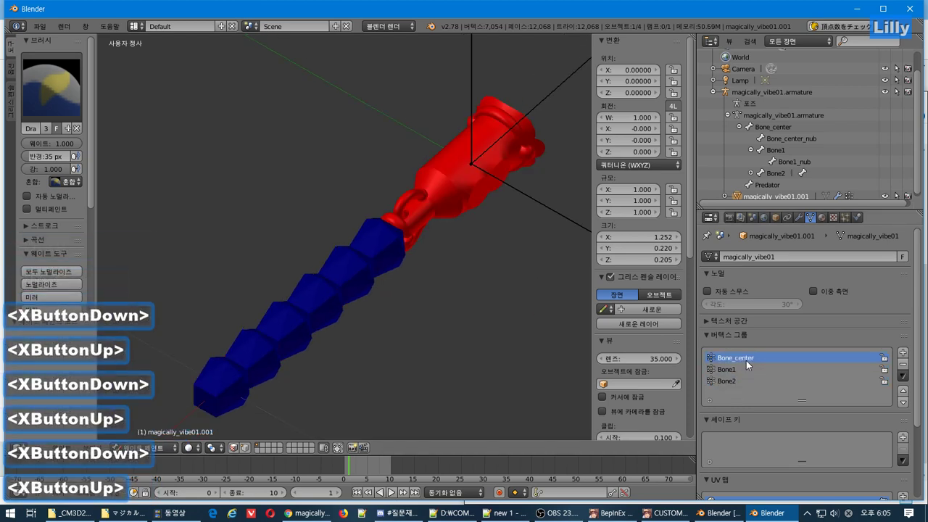
Leave weight painting and make the magically_vibe01 armature the active object in object mode.
shift+middle_drag(428, 223, 341, 356)
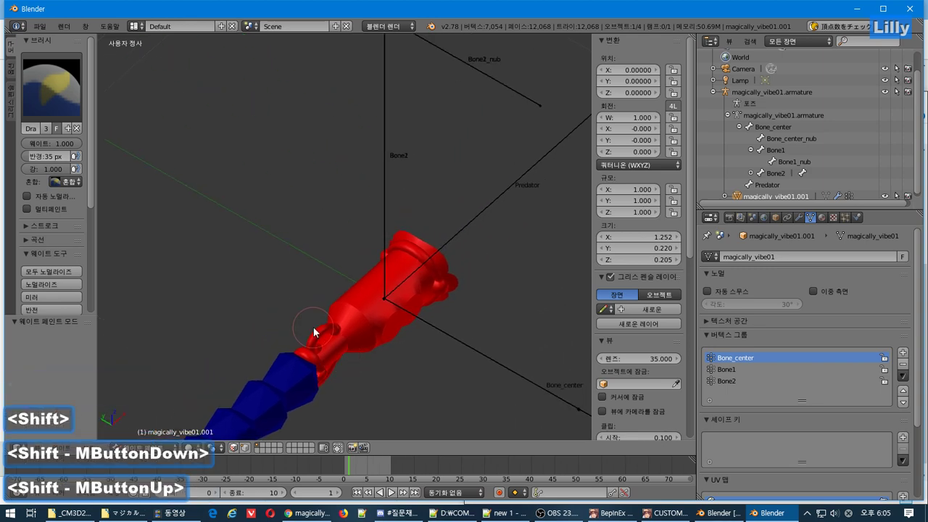
middle_drag(314, 326, 372, 191)
key(ctrl+z)
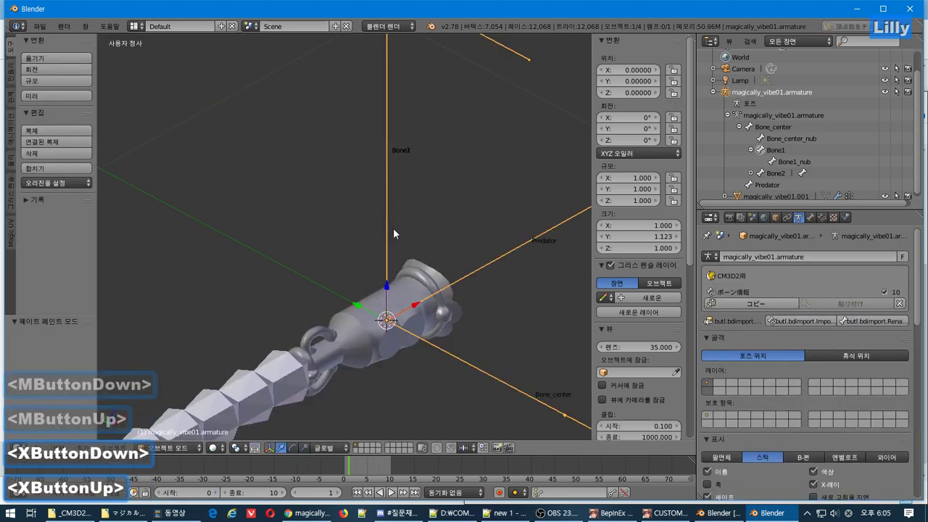
key(ctrl+s)
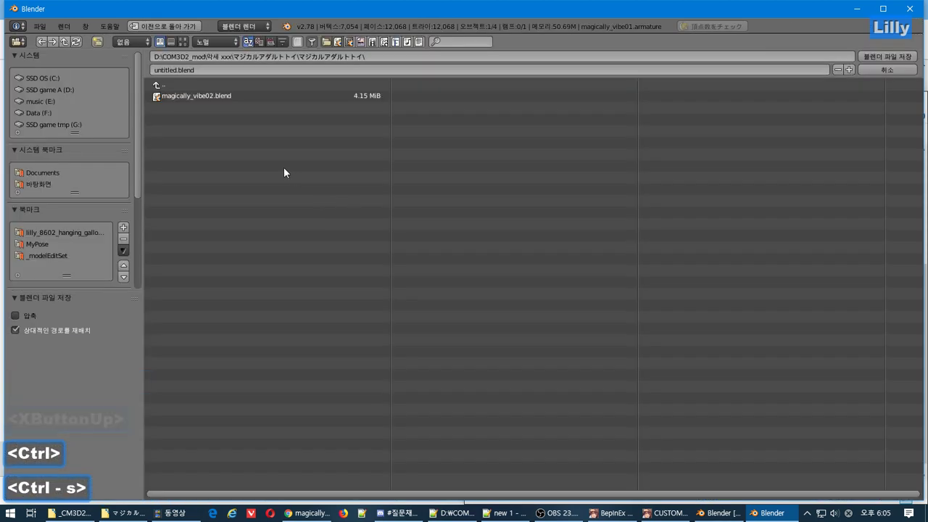
click(195, 95)
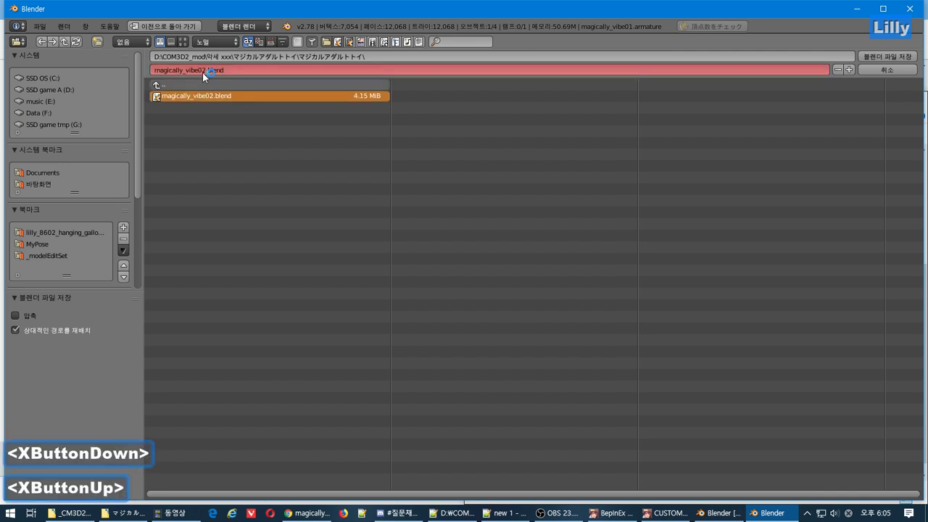
click(204, 70)
key(BackSpace)
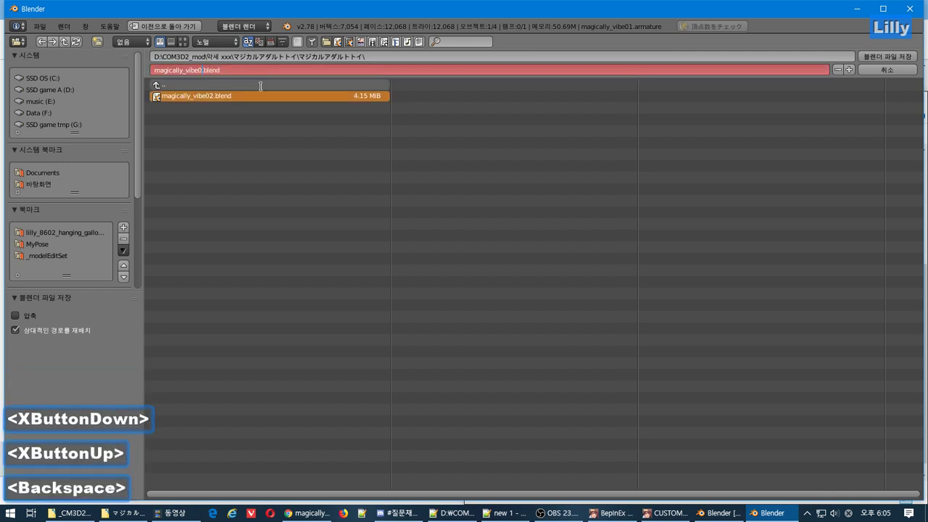
text(1)
key(Return)
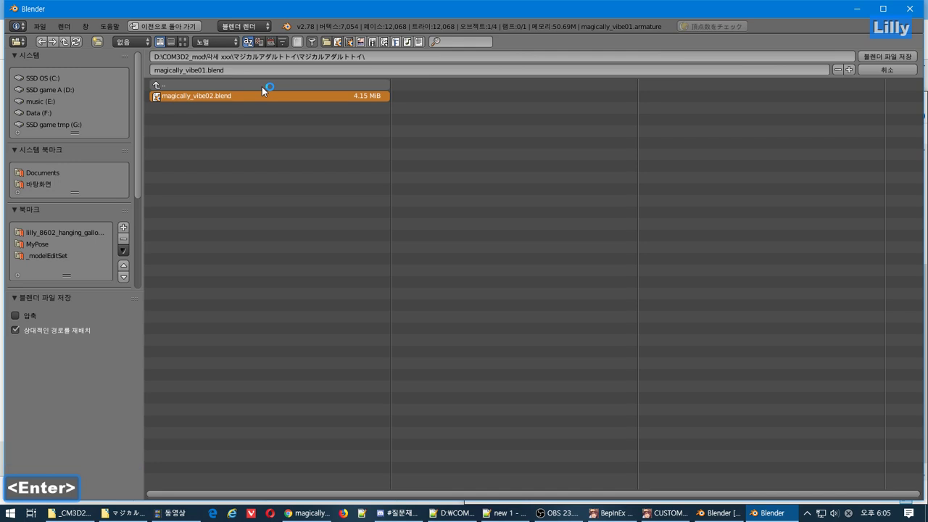
key(Escape)
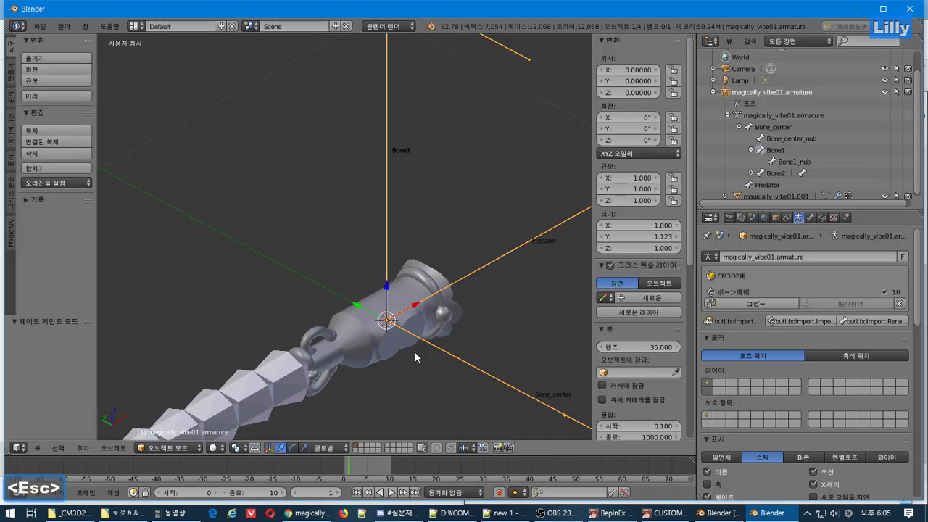
Go to frame 0, switch the armature to pose mode and select Bone2.
scroll(415, 356, down, 2)
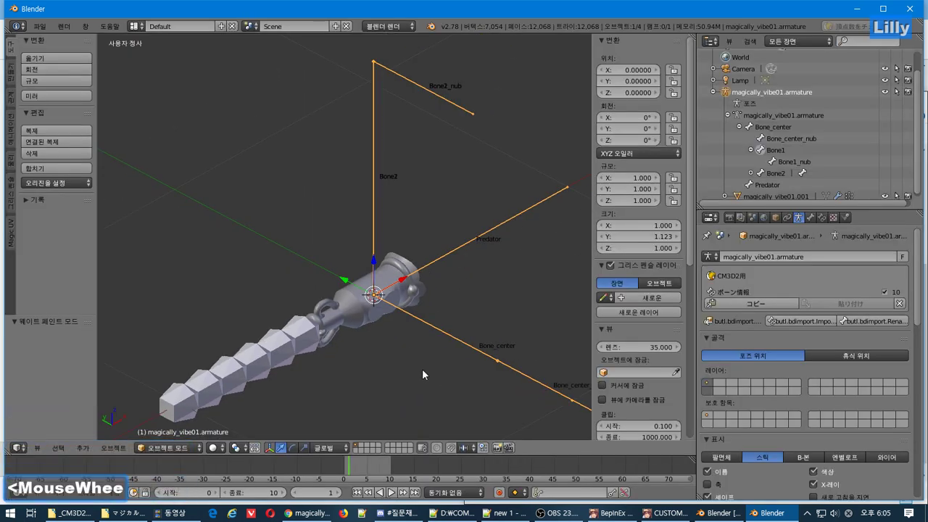
middle_drag(425, 373, 401, 289)
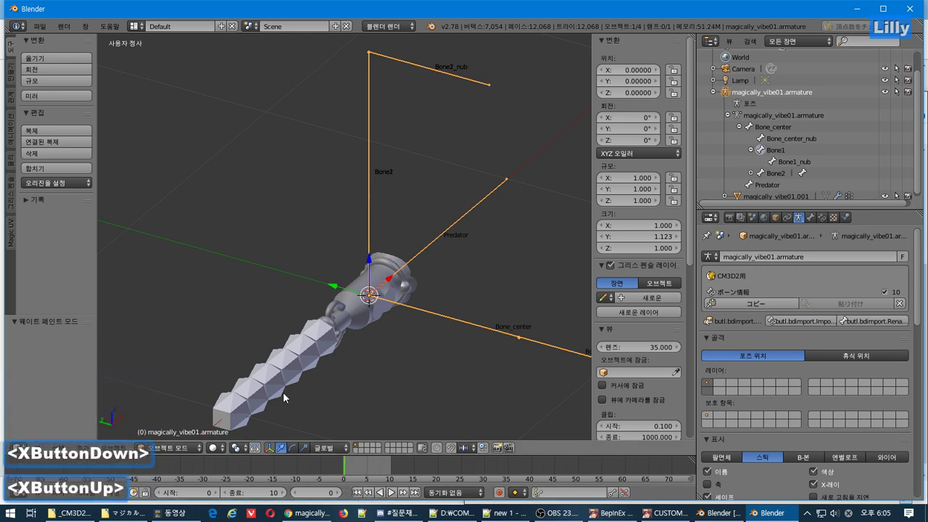
click(174, 450)
click(167, 407)
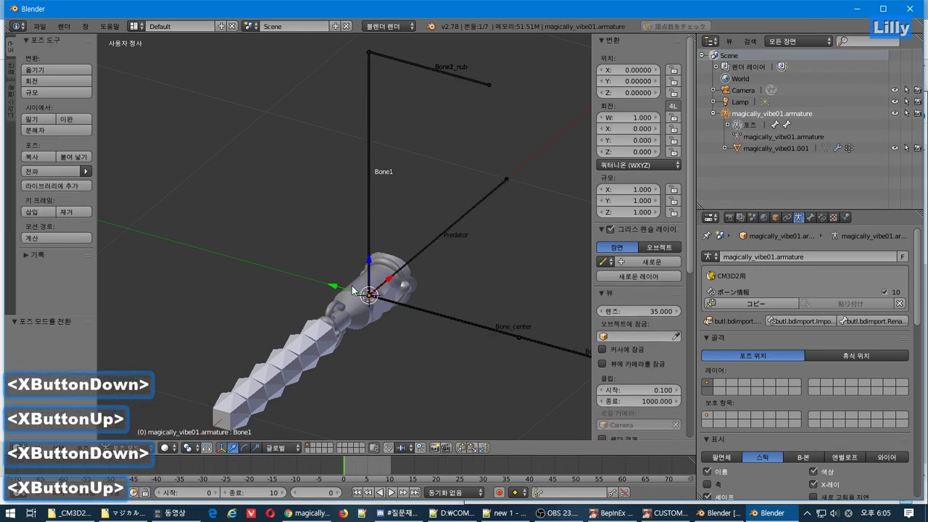
right_click(371, 209)
Try rotating Bone2 freely and about the global X axis, cancelling each rotation.
key(r)
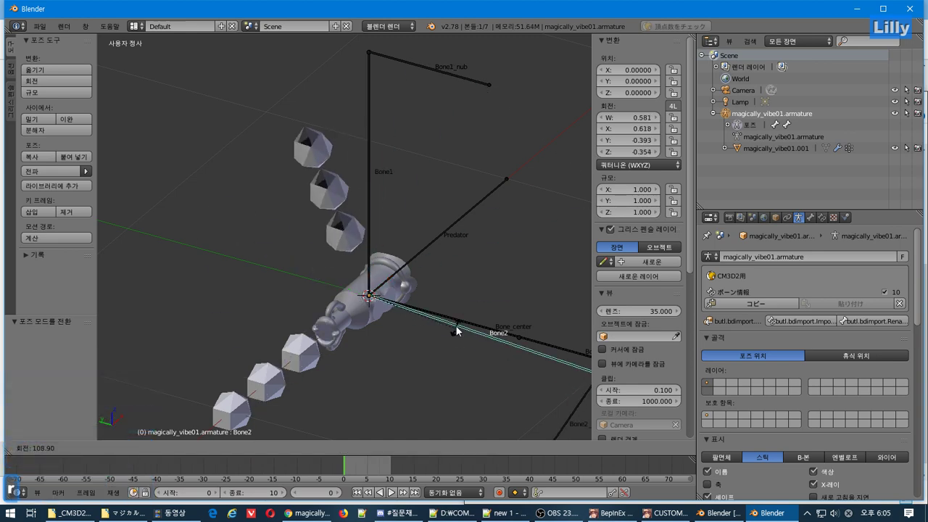
key(Escape)
key(r)
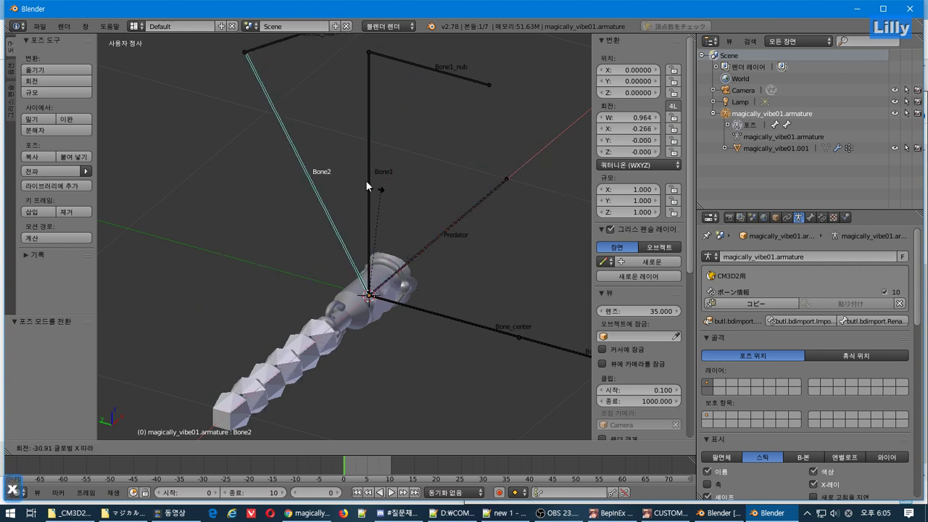
key(x)
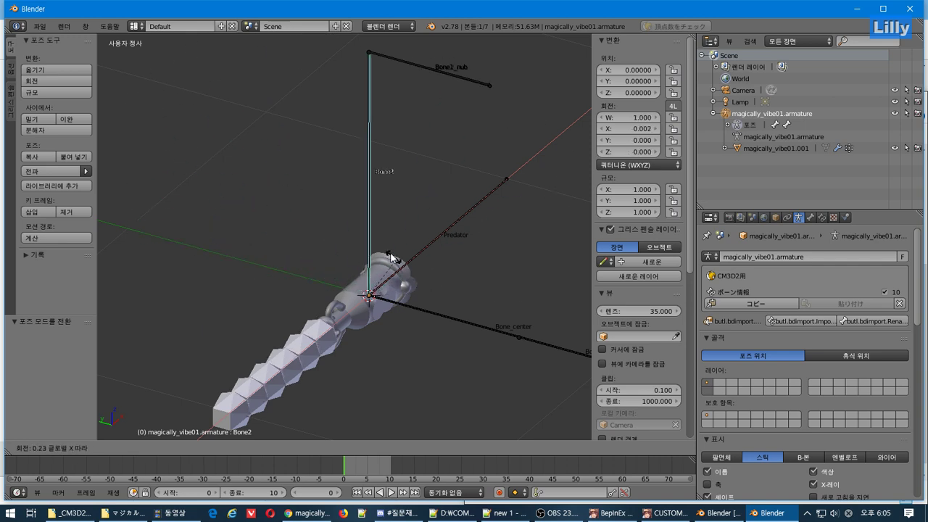
key(Escape)
Change Bone2's rotation mode to axis angle and set its rotation axis to X 1 and Y 0.
click(649, 166)
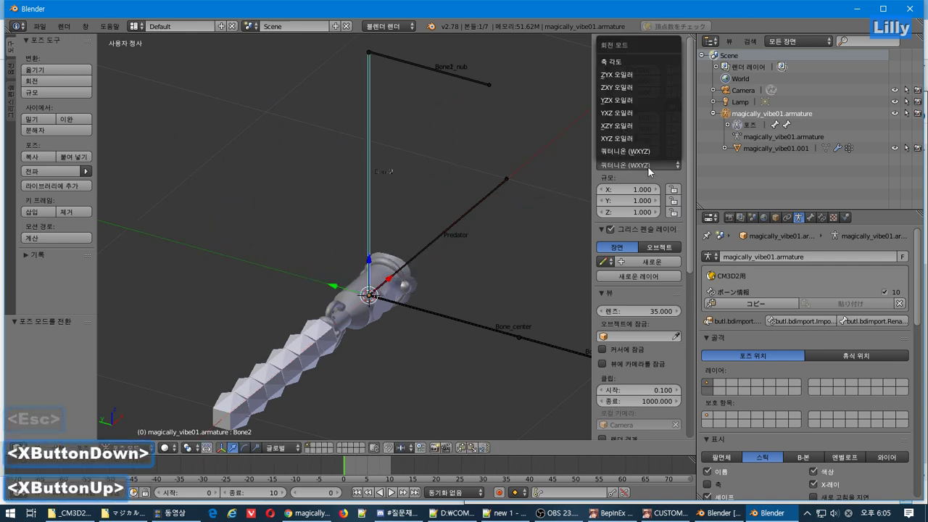
click(629, 62)
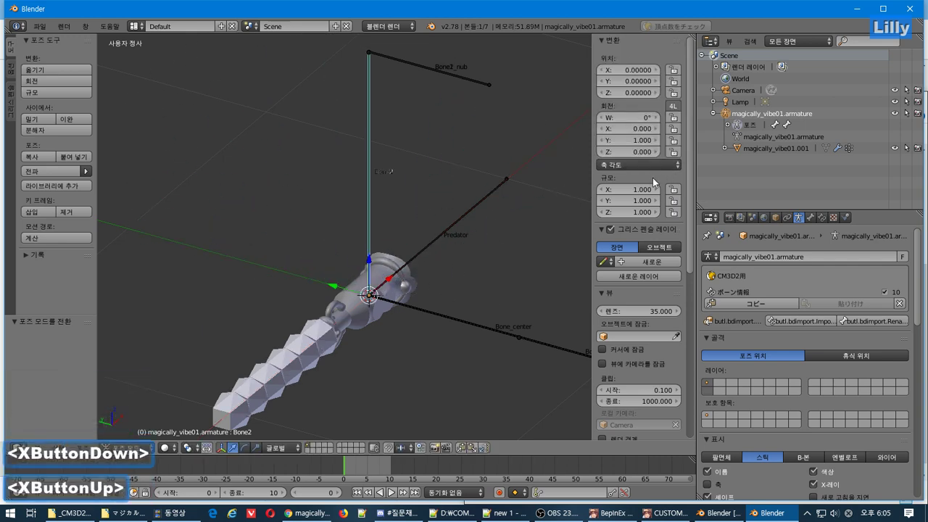
click(636, 129)
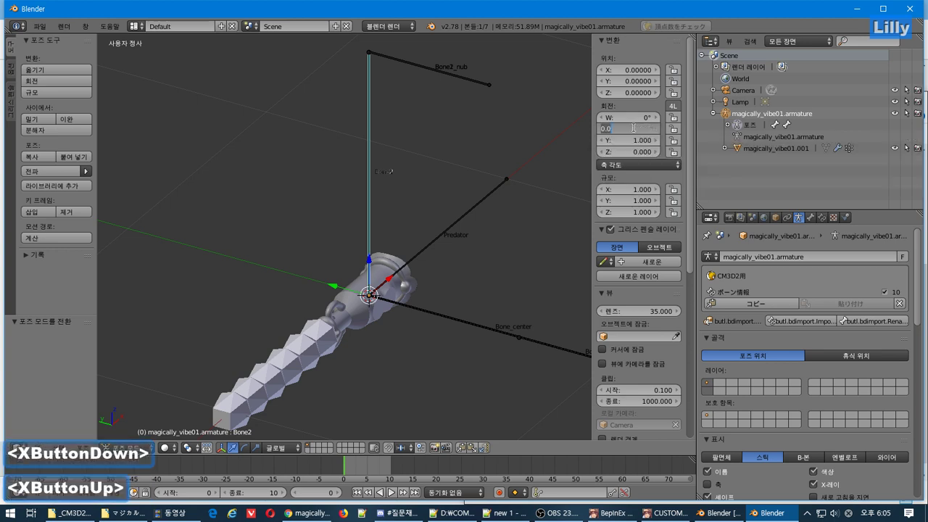
text(1)
click(636, 134)
click(636, 139)
text(0)
click(636, 133)
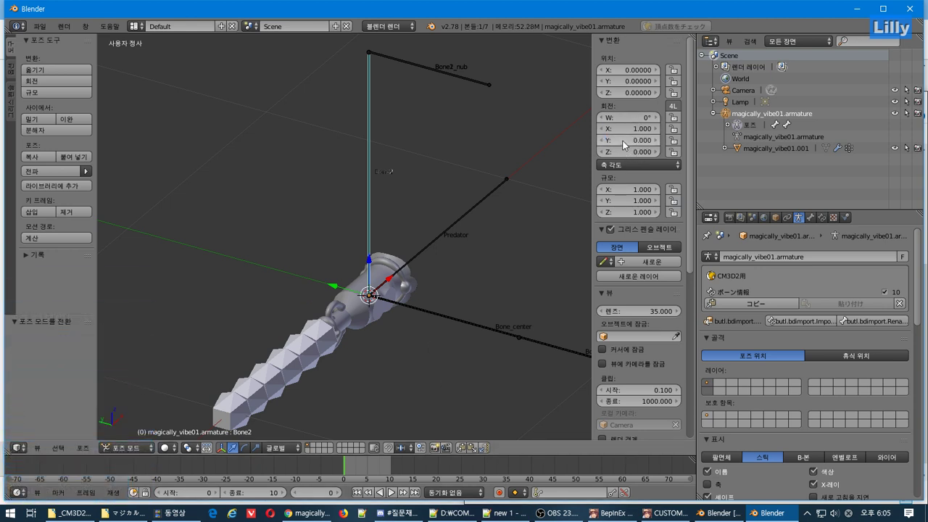
Insert rotation keyframes for Bone2 at frame 0 and go to the last frame, 10.
right_click(625, 143)
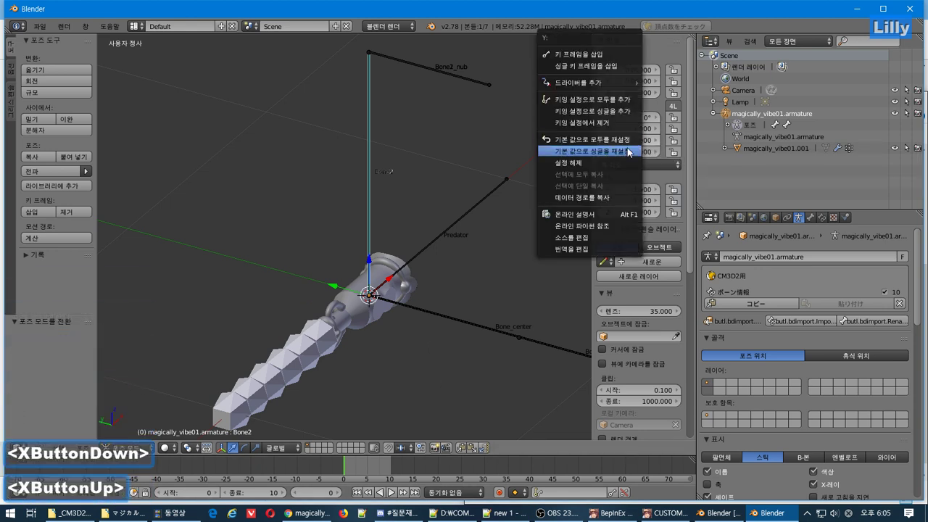
click(585, 54)
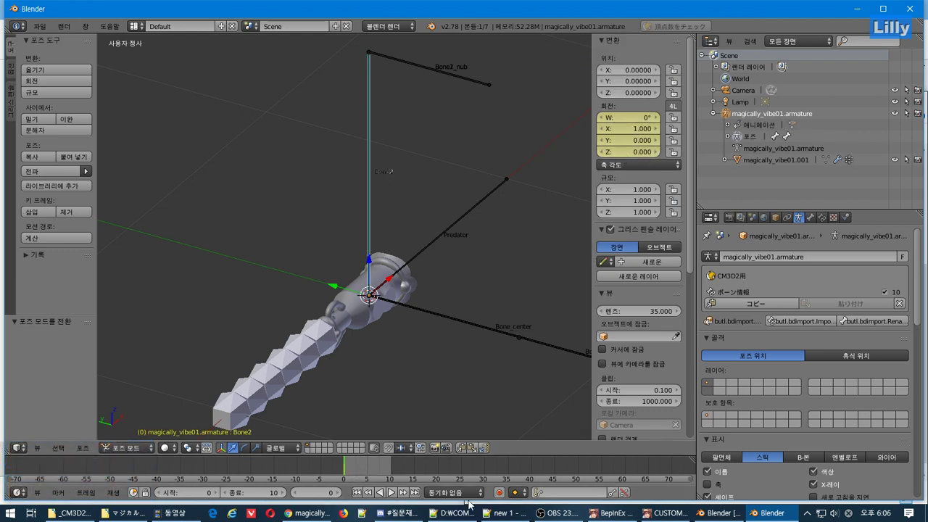
click(414, 494)
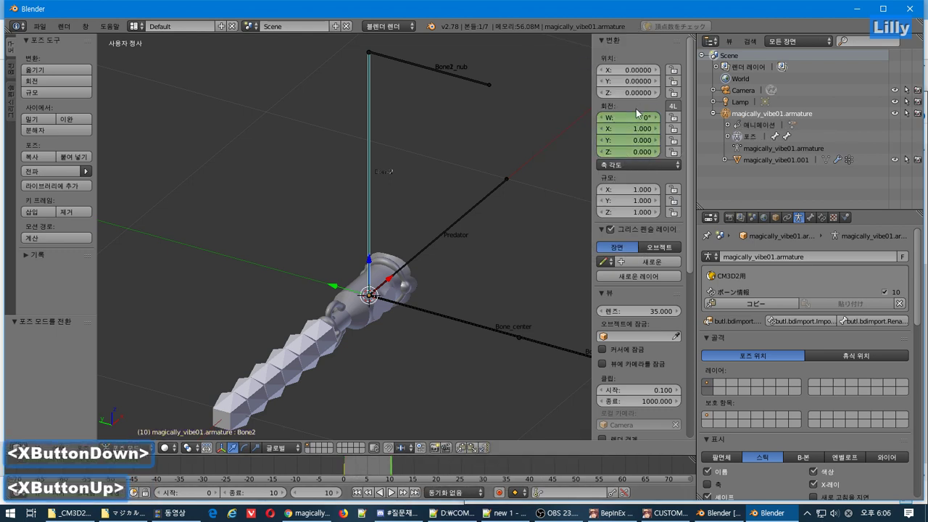
Set Bone2's rotation angle W to 360° at frame 10 and insert rotation keyframes for it.
click(638, 115)
text(360)
key(Return)
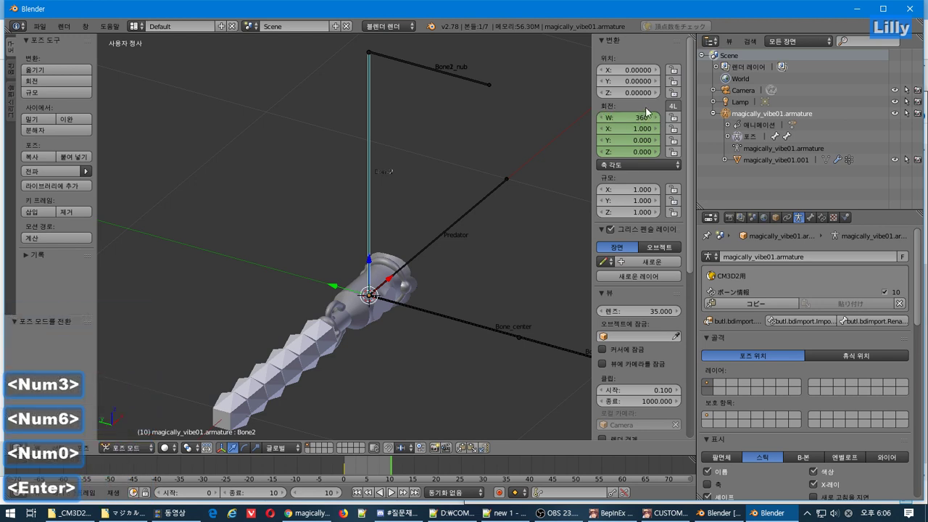
right_click(643, 114)
click(623, 119)
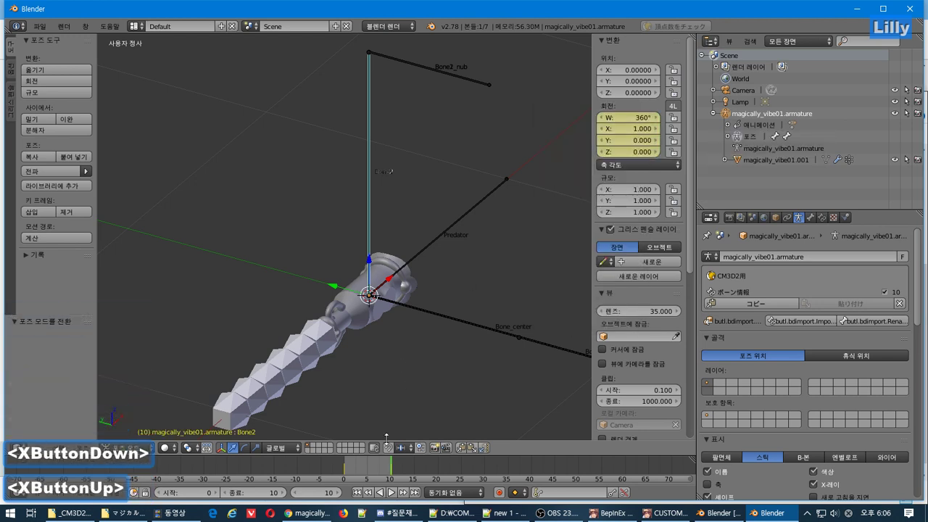
Play back Bone2's rotation animation, stop it and return to frame 0.
click(392, 493)
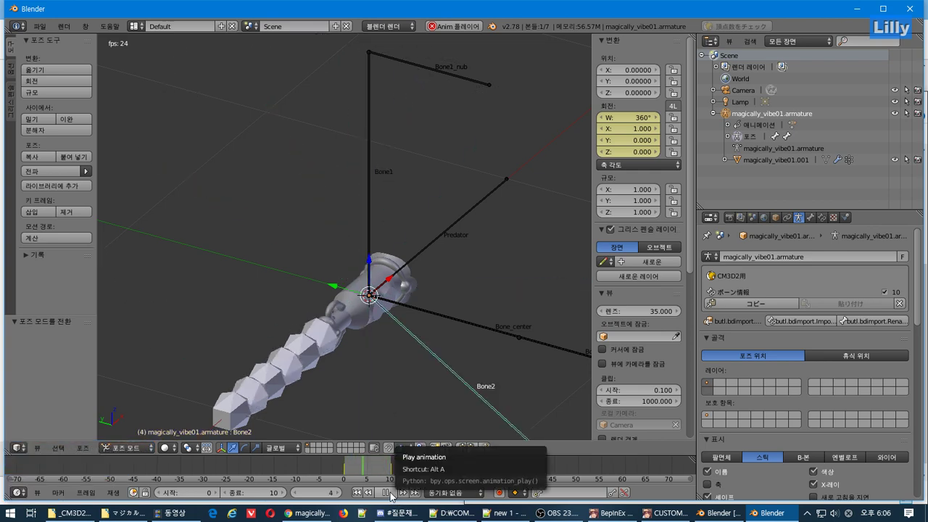
click(391, 494)
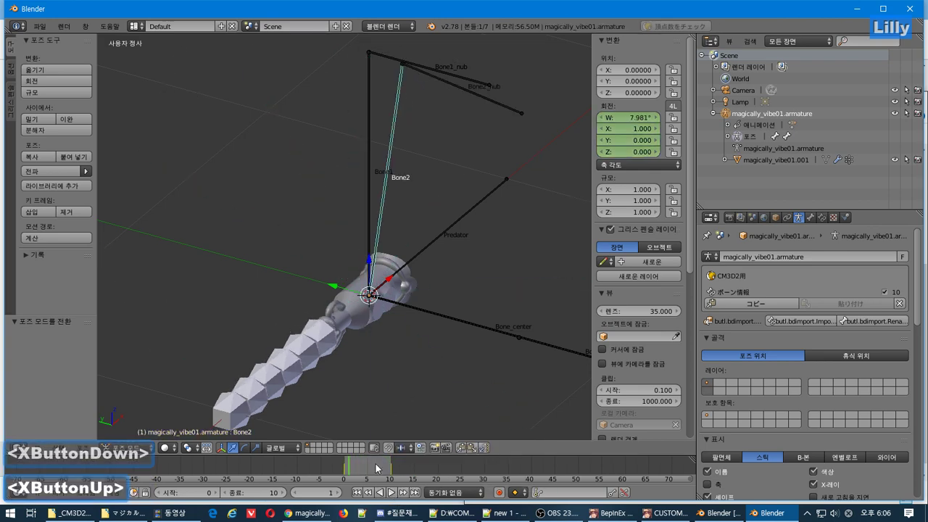
drag(340, 469, 337, 469)
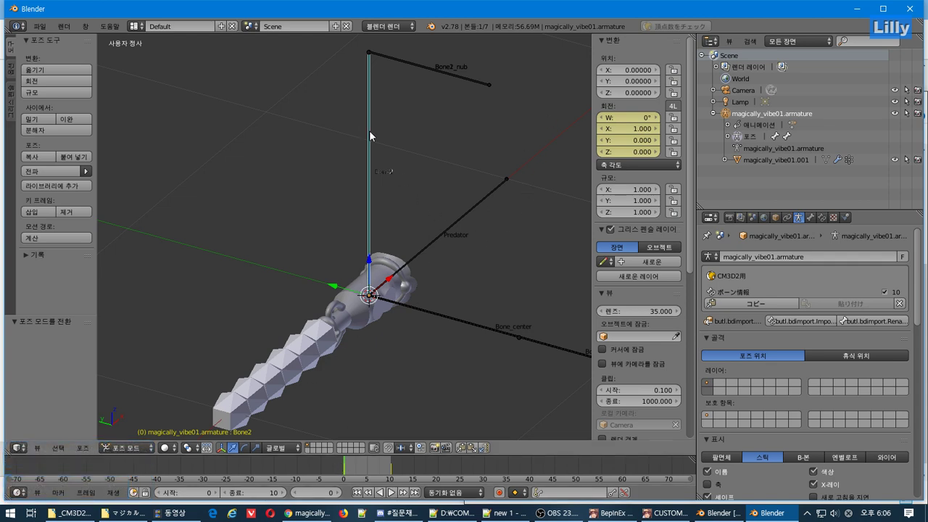
Expand the armature's pose hierarchy down to Bone_center's children, select Bone1 and insert quaternion rotation keyframes for it at frame 0.
click(728, 137)
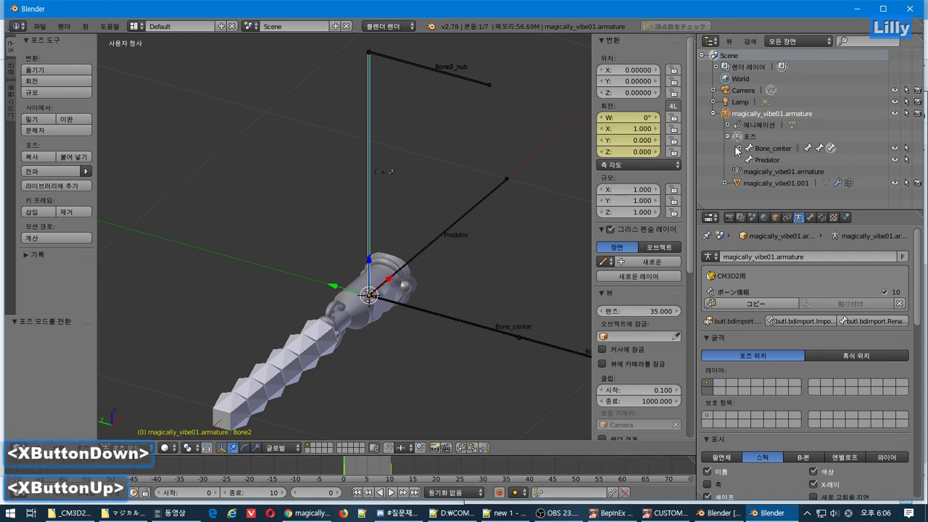
click(739, 148)
click(767, 174)
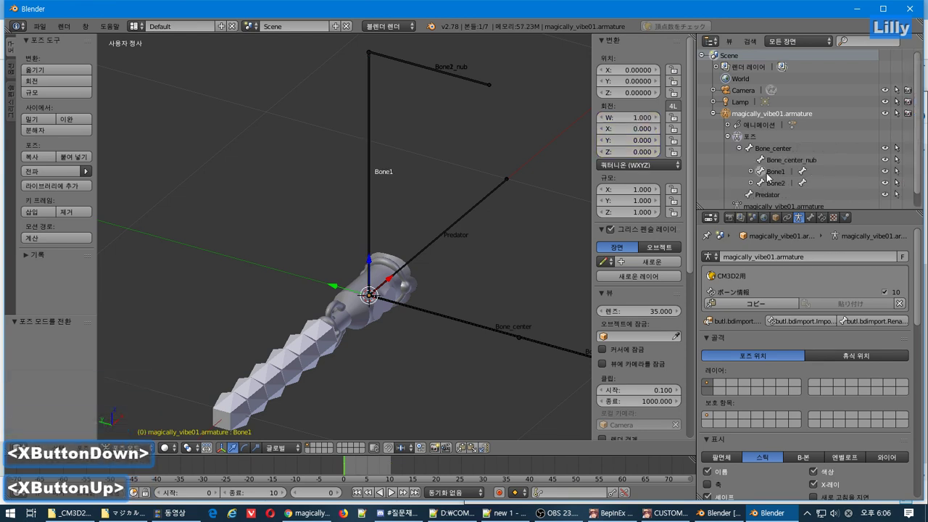
right_click(642, 144)
click(642, 142)
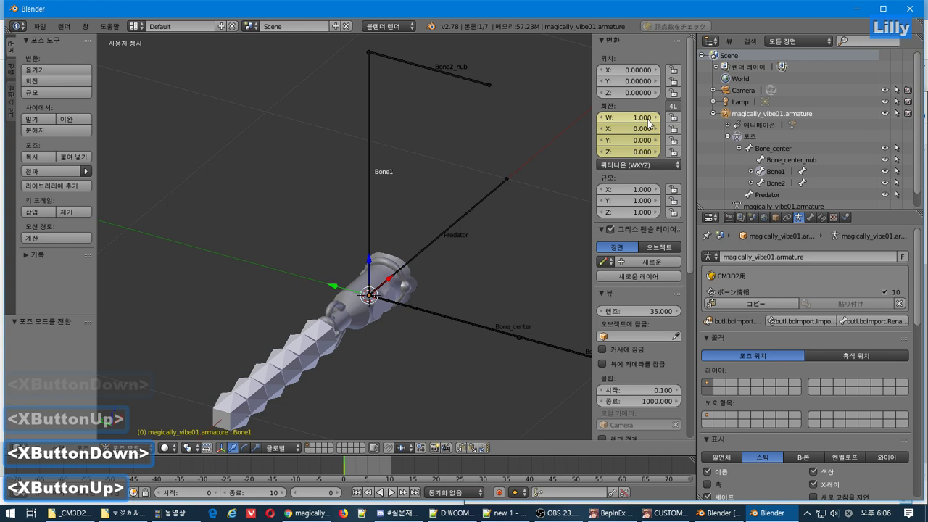
Change Bone1's rotation mode to axis angle, set its axis to X 1 and Y 0, and insert rotation keyframes at frame 0.
click(639, 164)
click(633, 65)
right_click(642, 141)
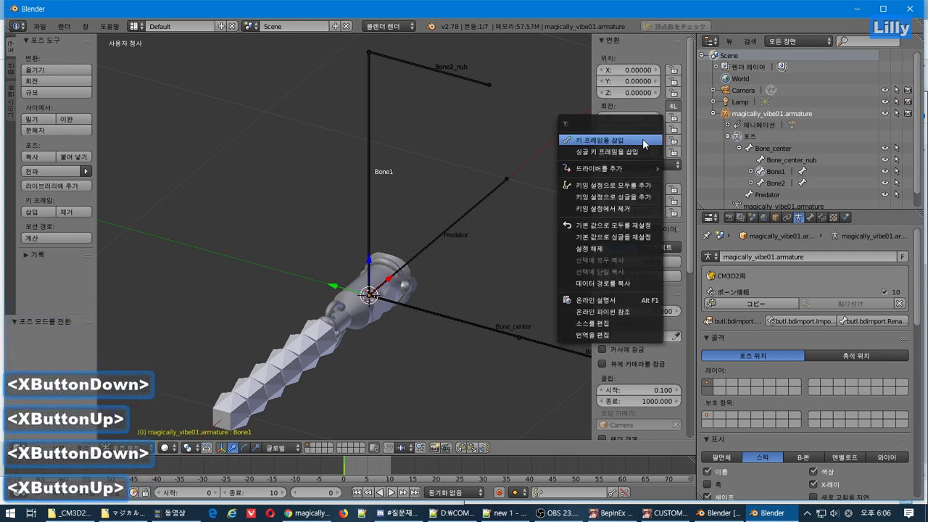
click(641, 97)
double_click(633, 140)
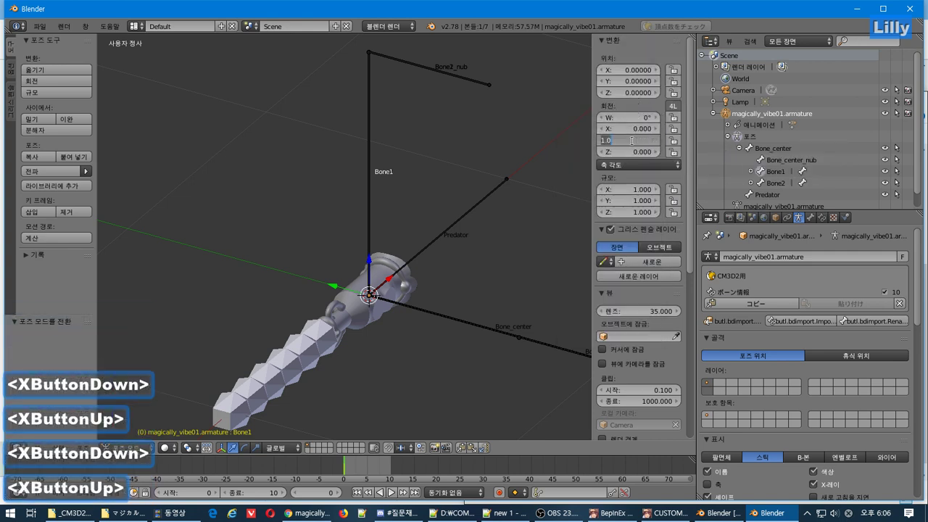
text(0)
double_click(635, 129)
text(1)
click(642, 119)
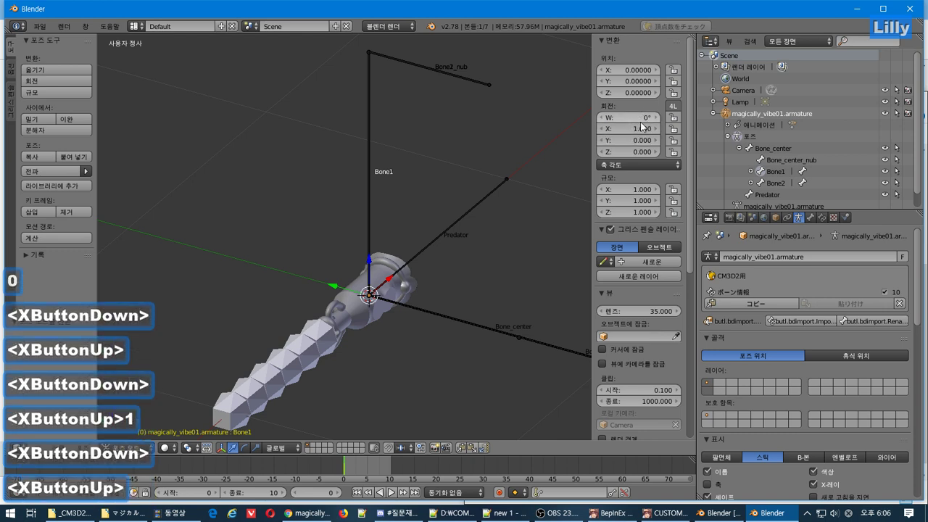
right_click(632, 140)
click(591, 135)
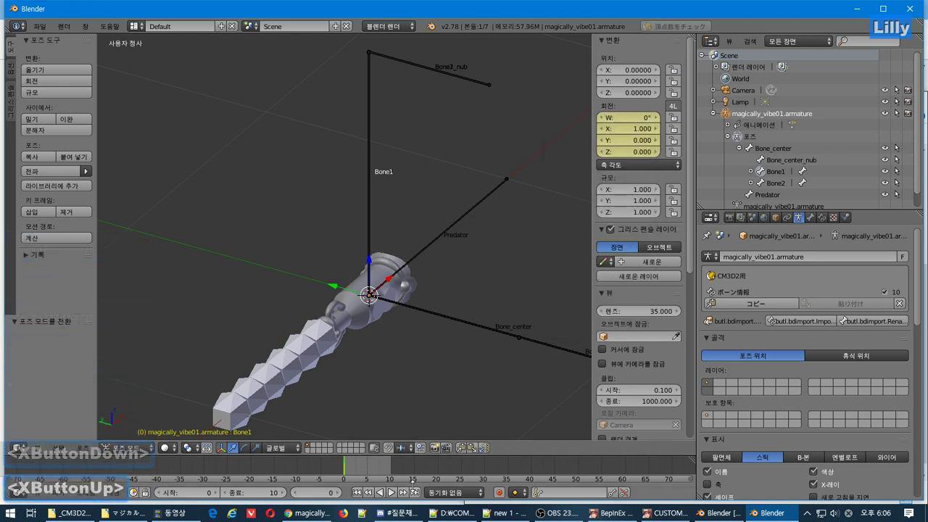
Go to frame 10, set Bone1's rotation angle W to -360° and insert rotation keyframes.
click(390, 468)
click(627, 116)
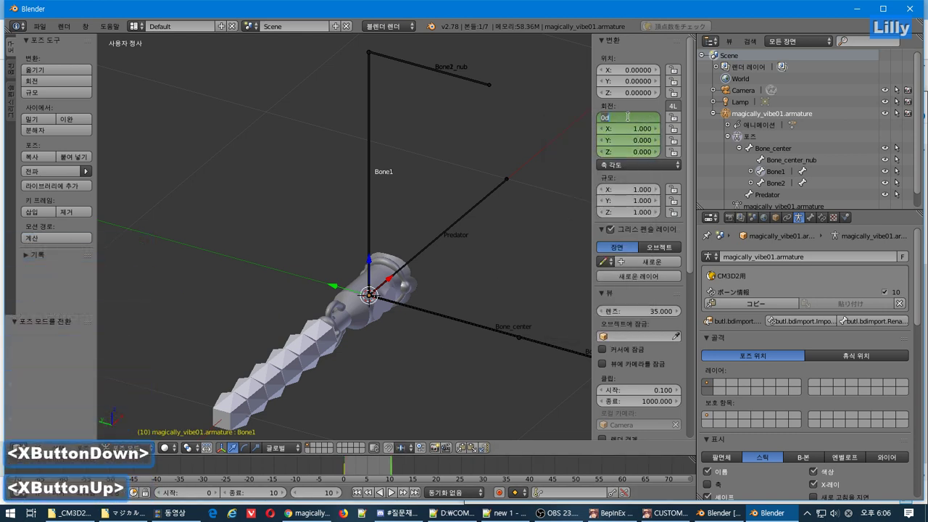
text(-360)
key(Return)
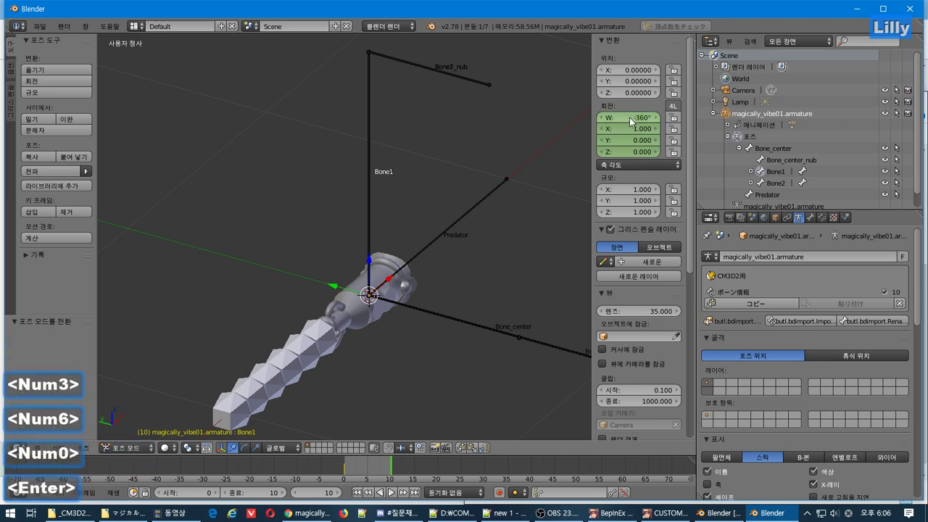
right_click(627, 140)
click(617, 123)
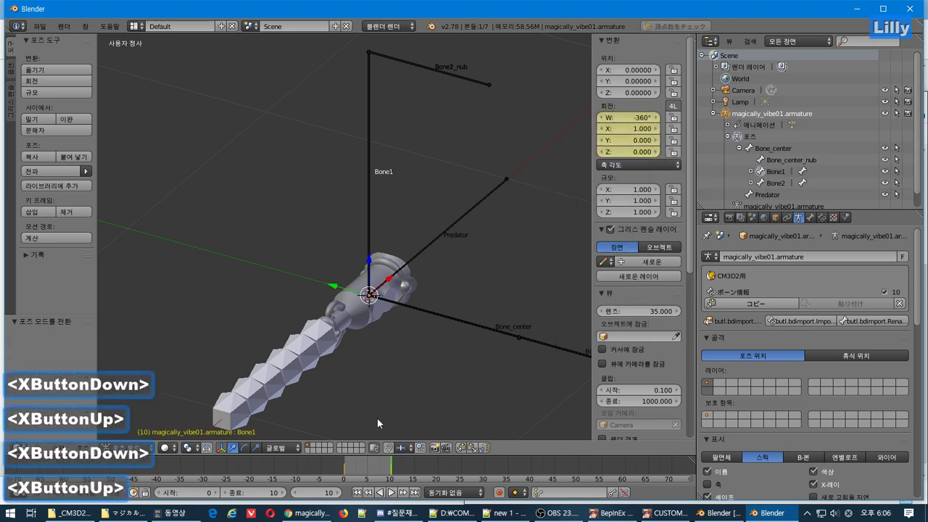
Play and scrub the animation through frame 10 to check how Bone1 and Bone2 turn the chain segments.
click(391, 492)
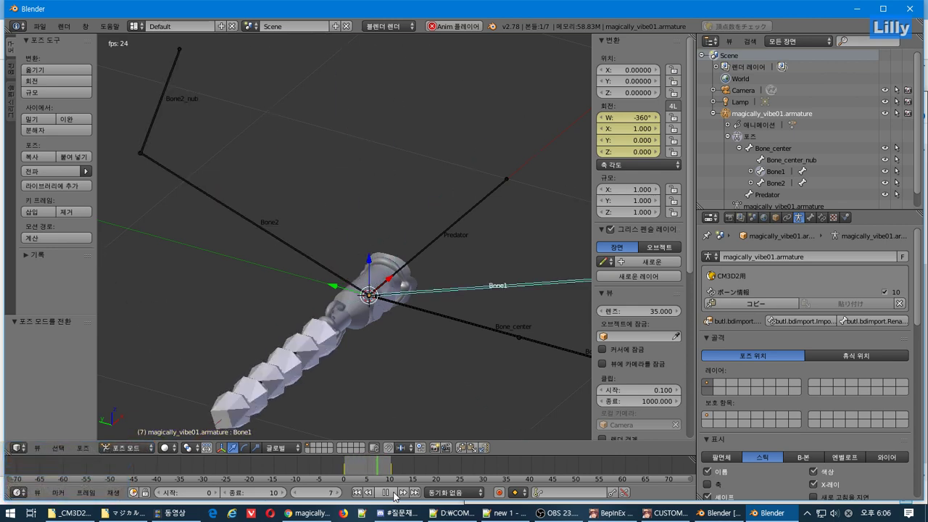
click(394, 496)
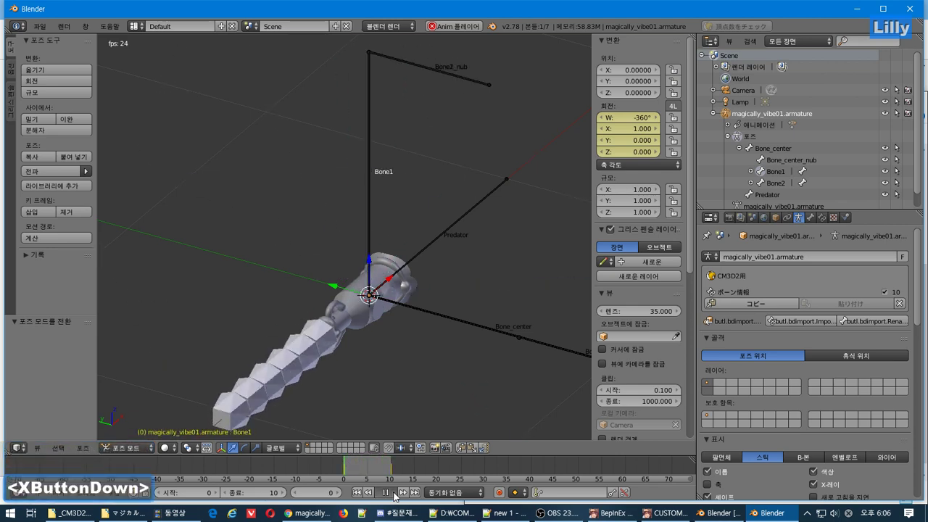
click(352, 470)
drag(354, 469, 391, 473)
scroll(373, 186, down, 3)
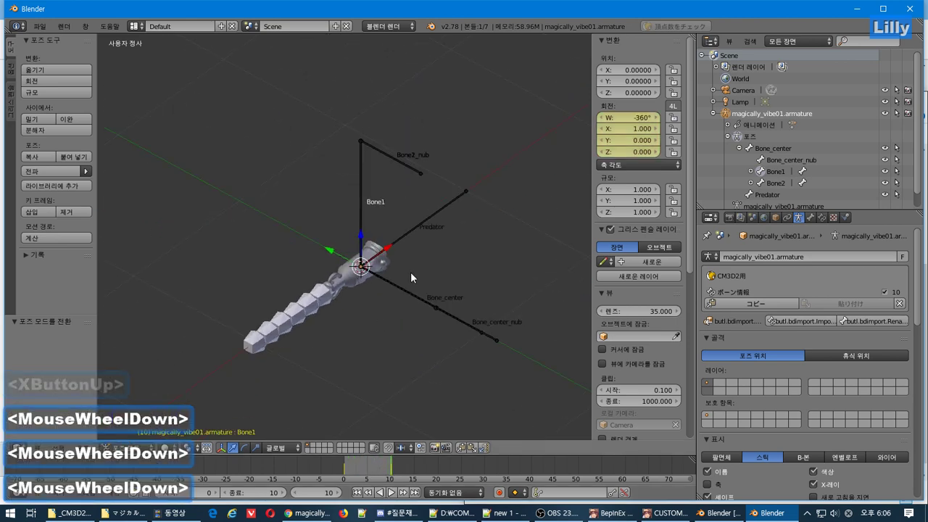
middle_drag(415, 275, 401, 262)
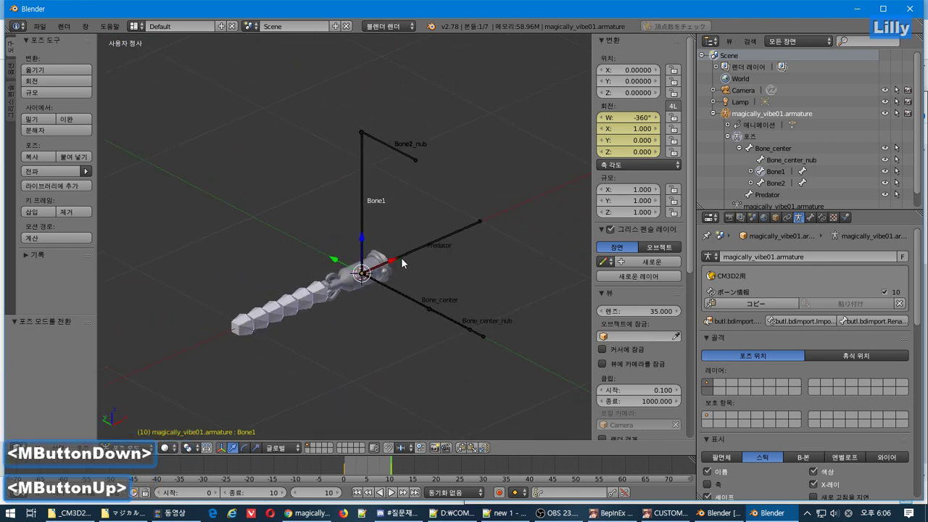
scroll(402, 262, up, 3)
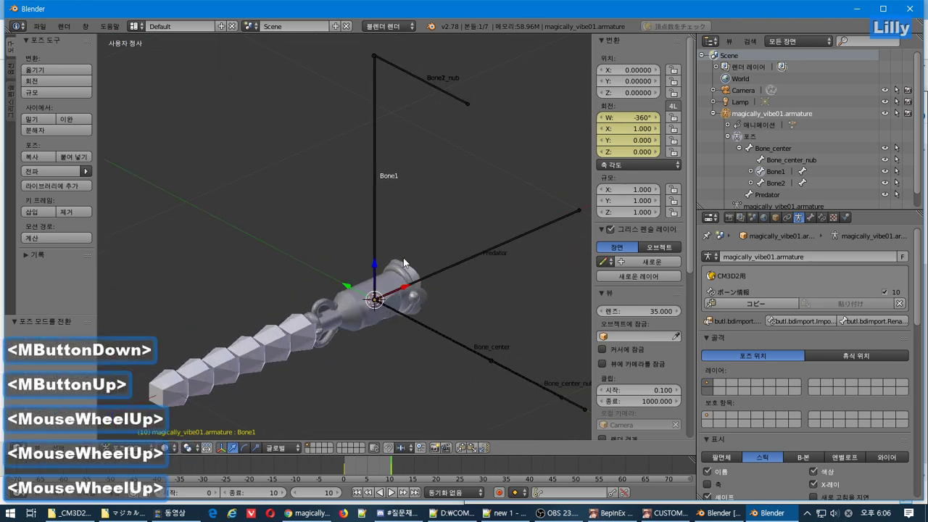
Show the bone properties, select Bone_center to inspect its transform, and return to frame 0.
click(810, 217)
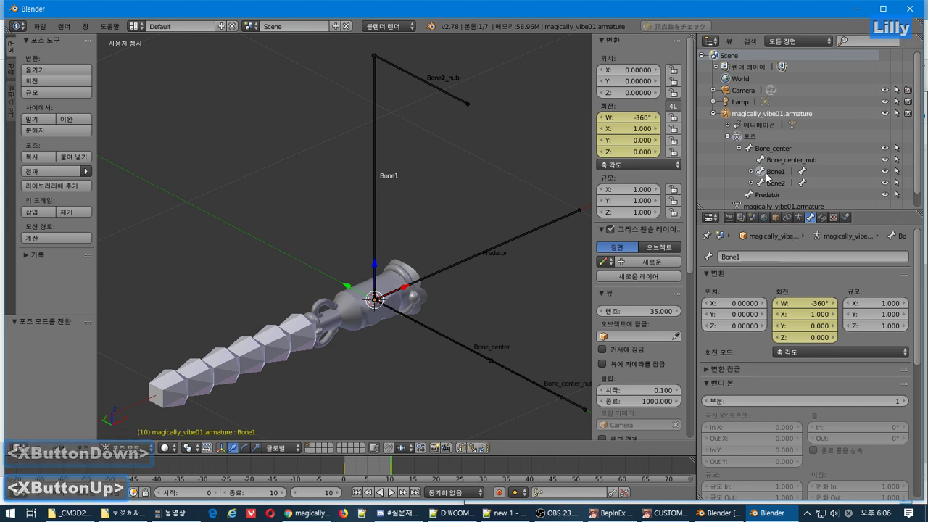
click(750, 148)
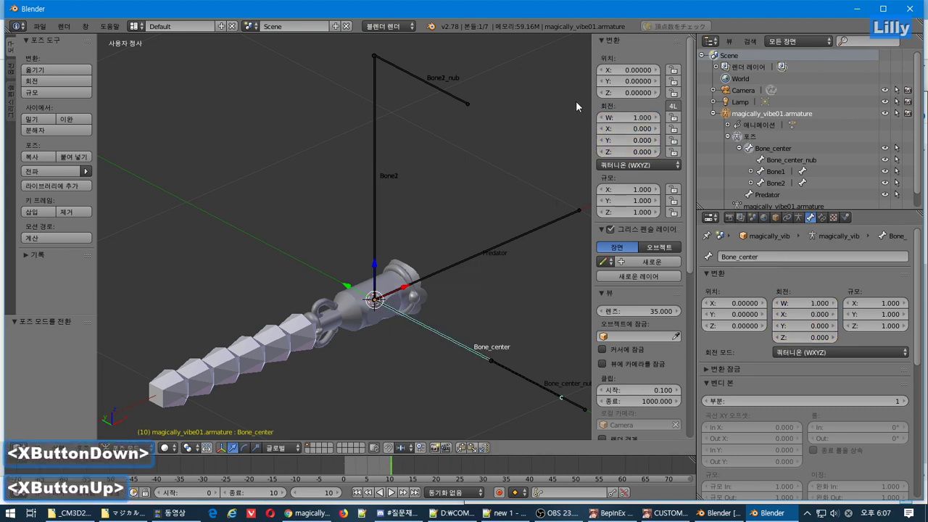
drag(354, 467, 336, 468)
middle_drag(326, 382, 368, 311)
scroll(377, 318, up, 2)
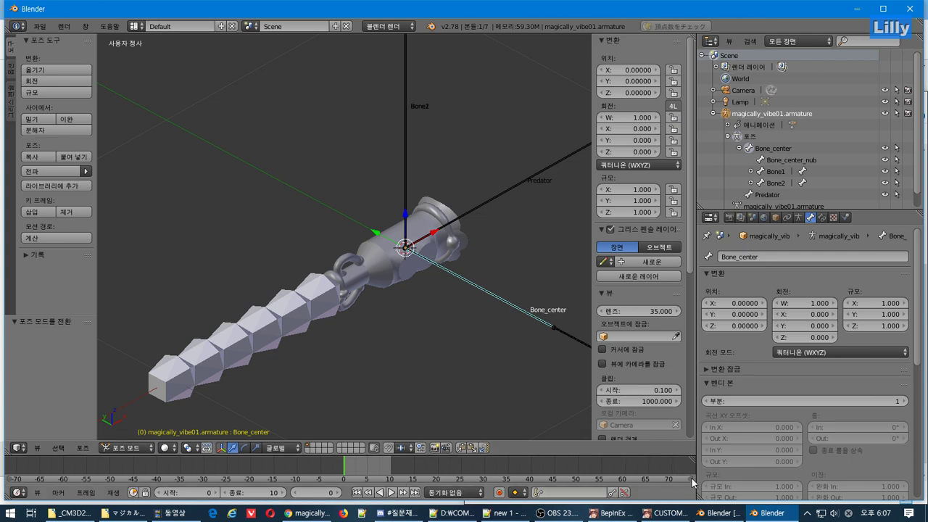
Enlarge the timeline around the animation range and set the end frame to 12.
drag(691, 480, 435, 472)
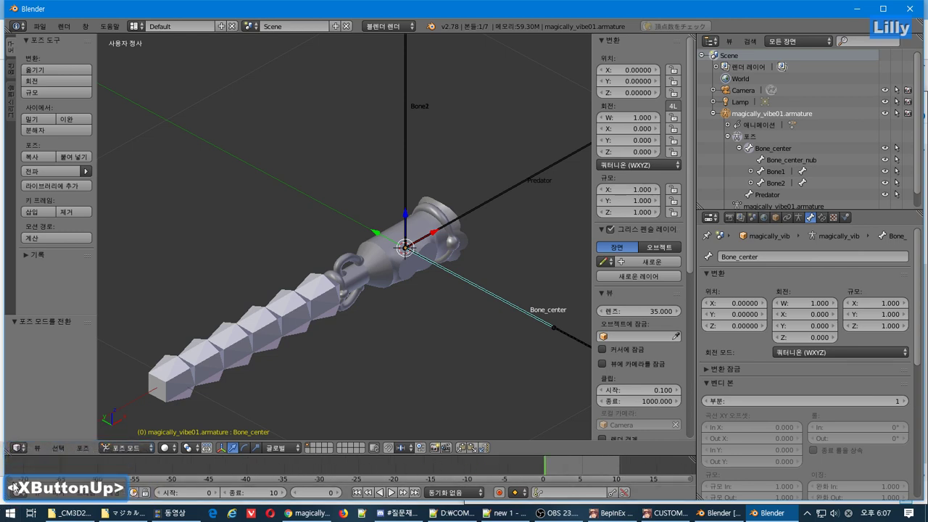
drag(8, 483, 485, 501)
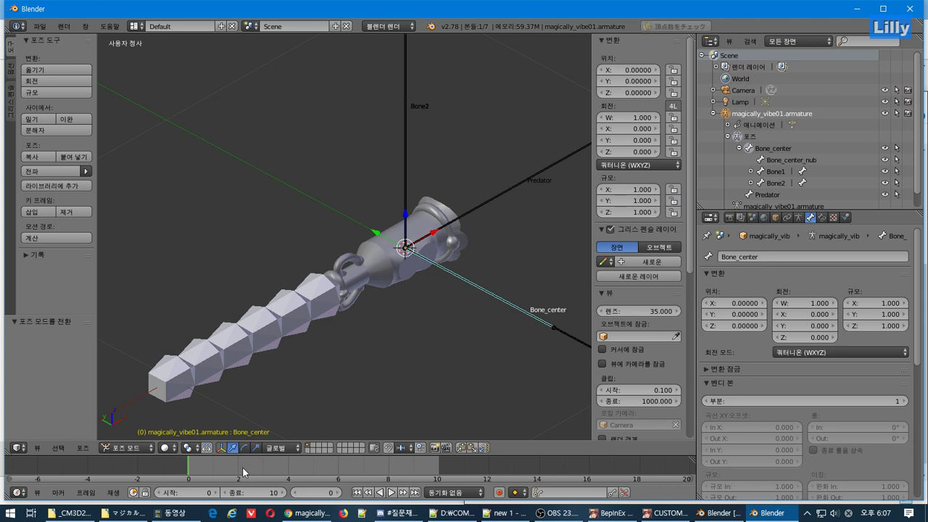
click(278, 493)
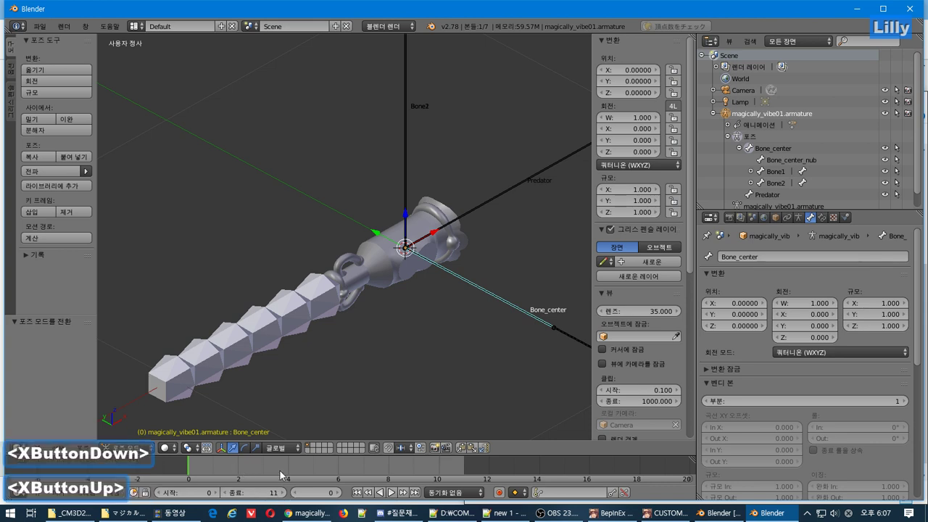
click(283, 495)
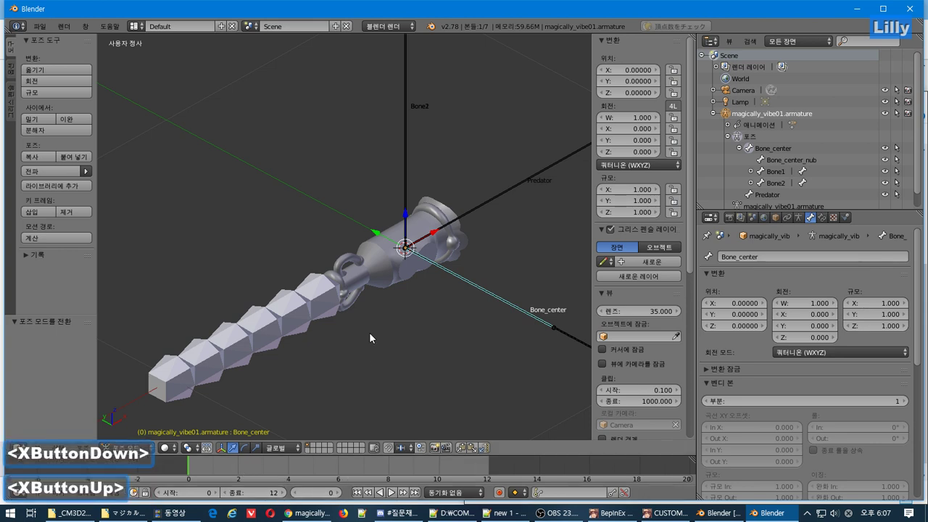
Select Bone1, go to frame 12 and insert rotation keyframes with the angle at -360°.
right_click(404, 161)
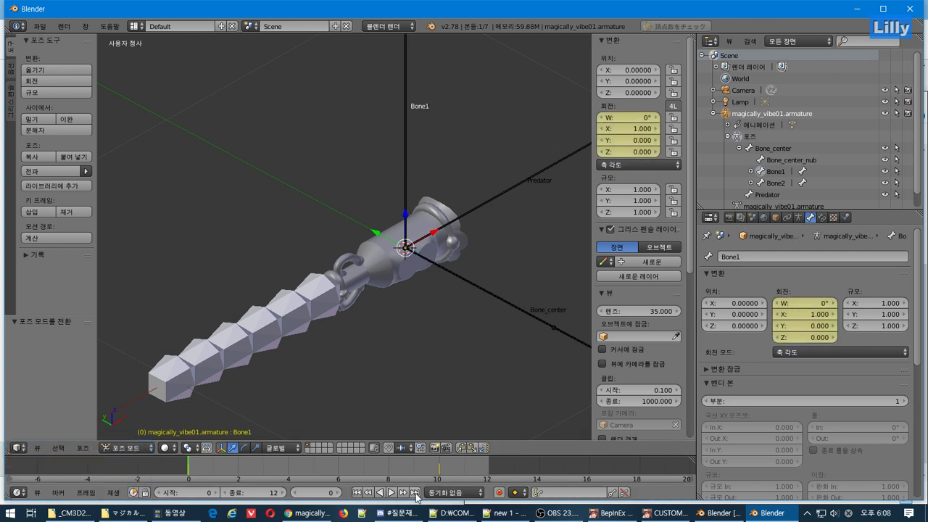
click(487, 470)
right_click(608, 132)
click(609, 132)
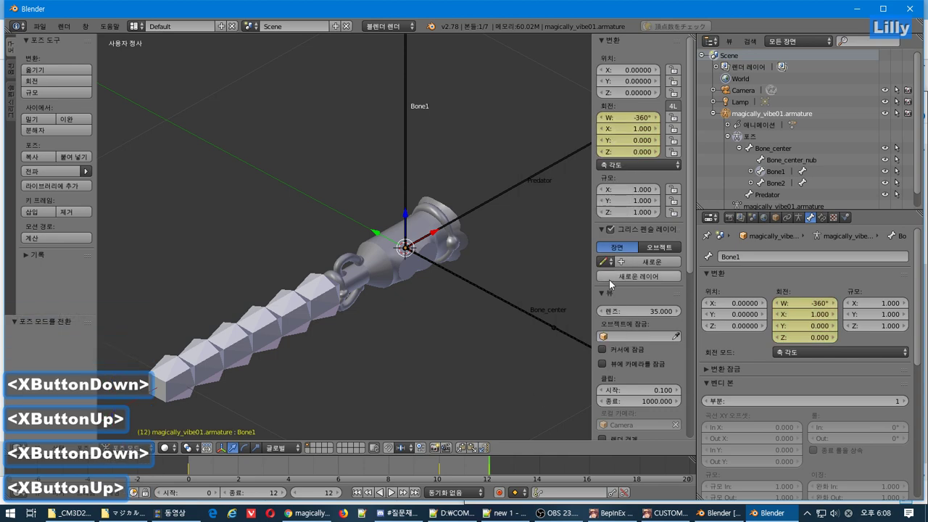
Play back the extended animation, stop it and go back to the first keyframe.
click(377, 494)
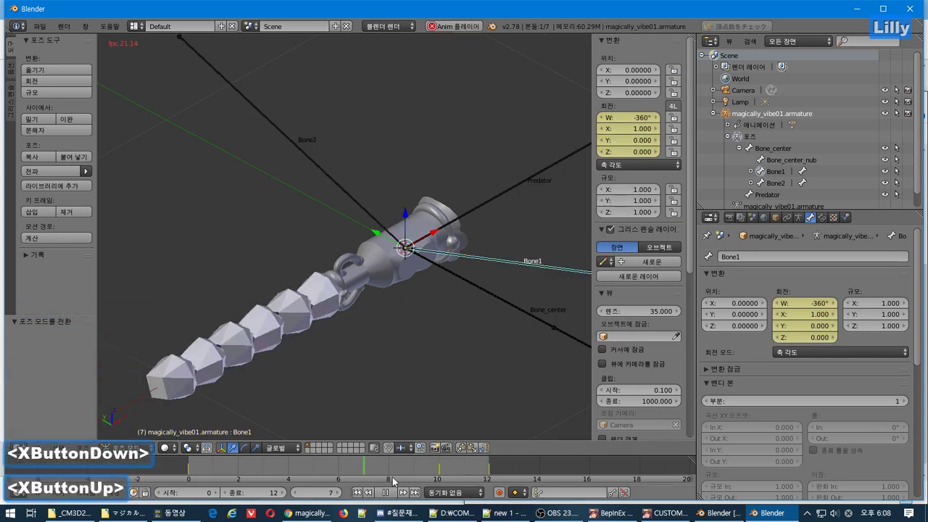
click(373, 494)
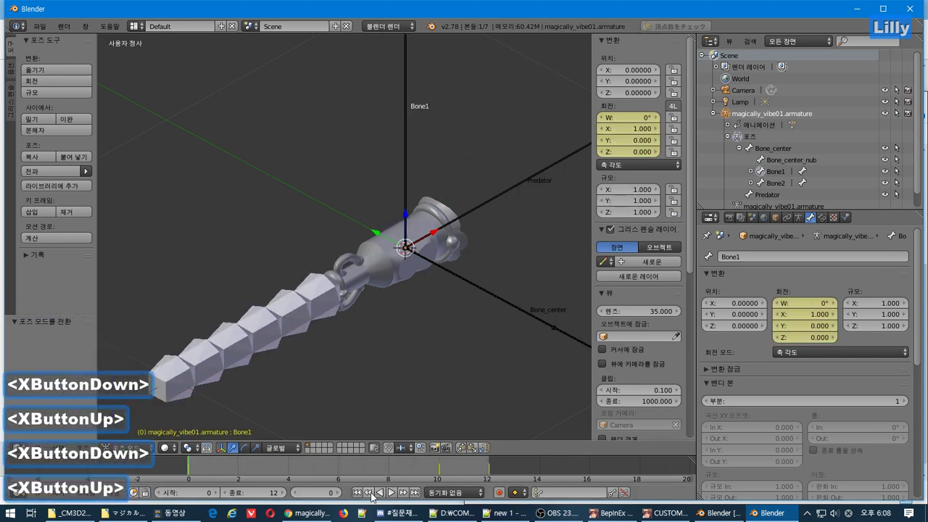
click(371, 494)
Jump to Bone1's keyframe at frame 10 and delete its rotation keyframes there.
click(402, 492)
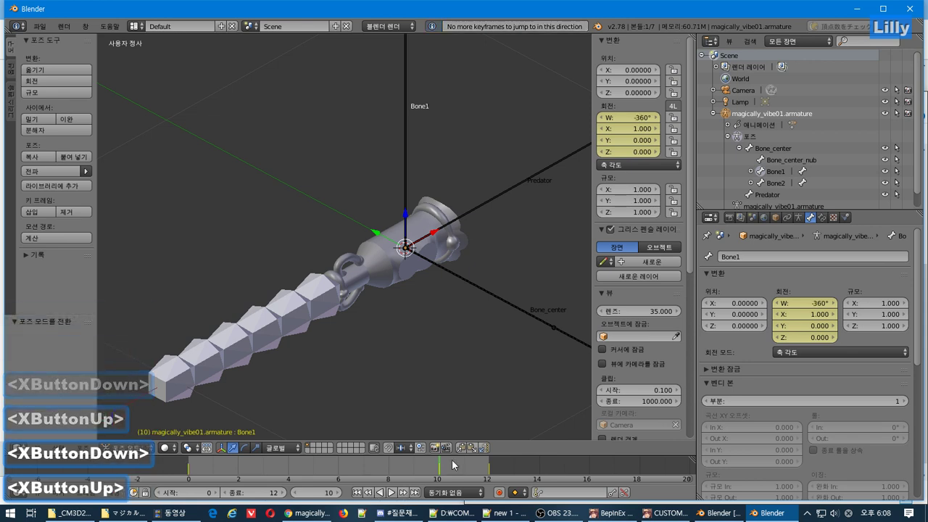
right_click(617, 141)
click(614, 169)
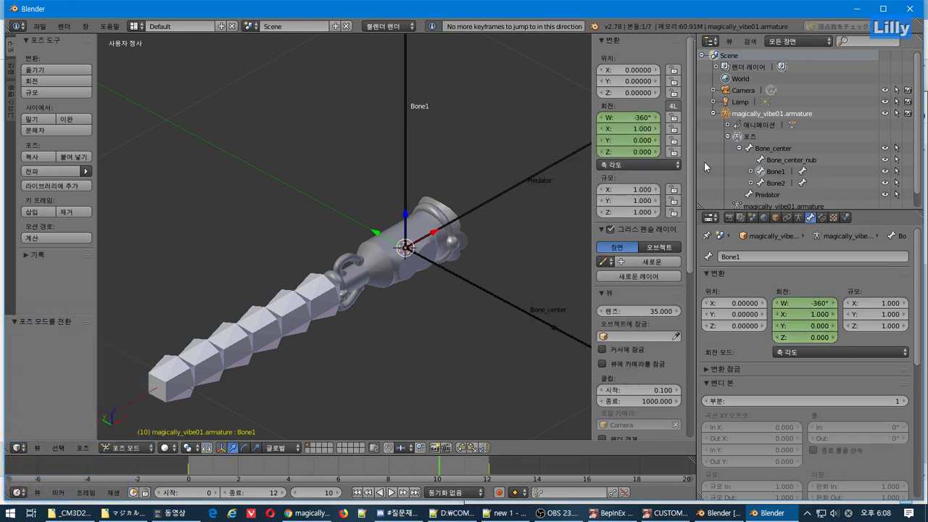
Select Bone2, go to the last frame, 12, and insert rotation keyframes with the angle at 360°.
click(772, 184)
click(414, 493)
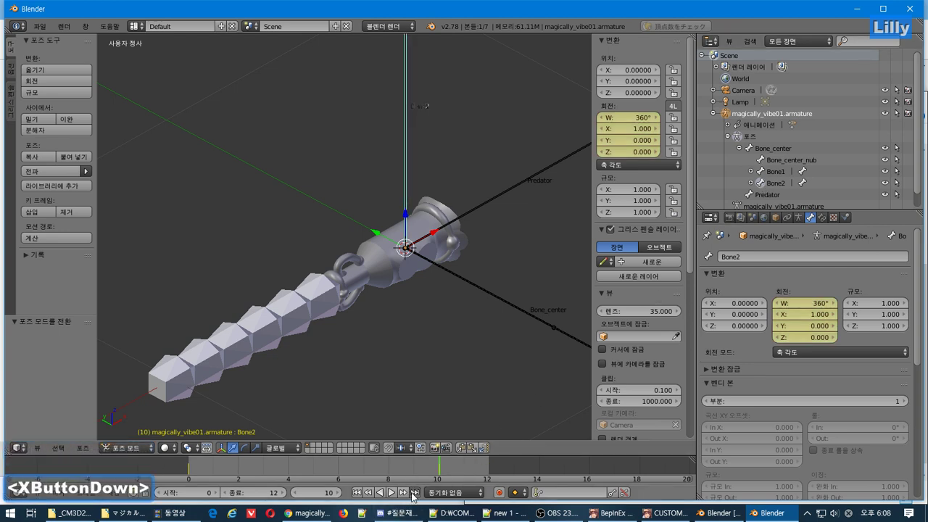
right_click(615, 118)
click(616, 119)
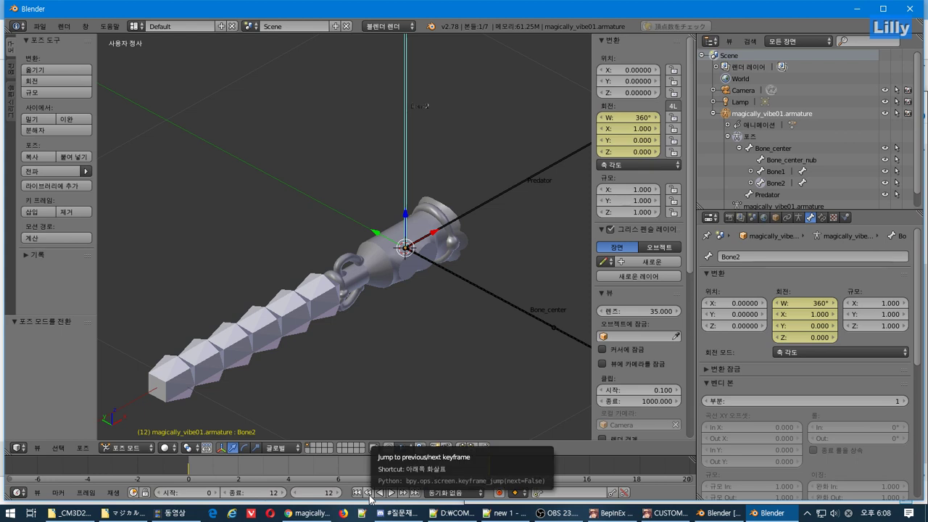
Jump to Bone2's keyframe at frame 10, delete its rotation keyframes there and go back to the first keyframe.
key(Down)
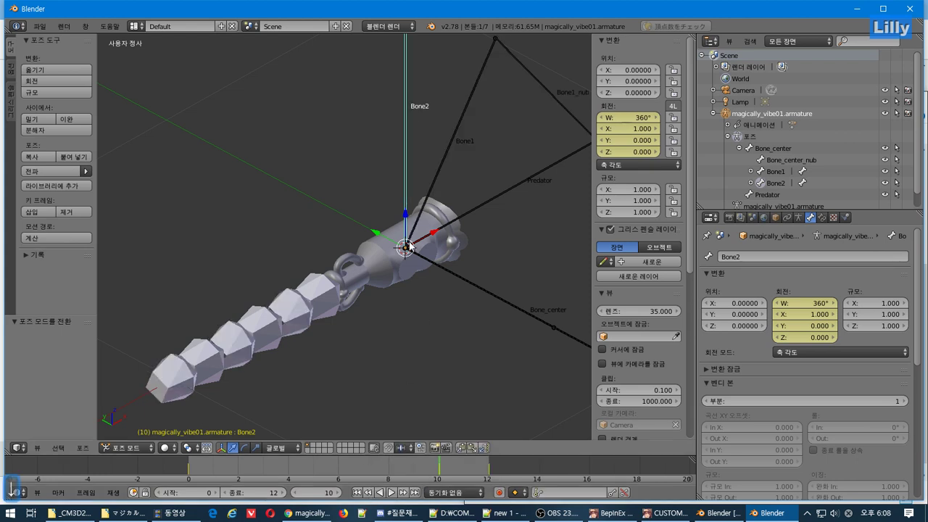
right_click(626, 118)
click(610, 141)
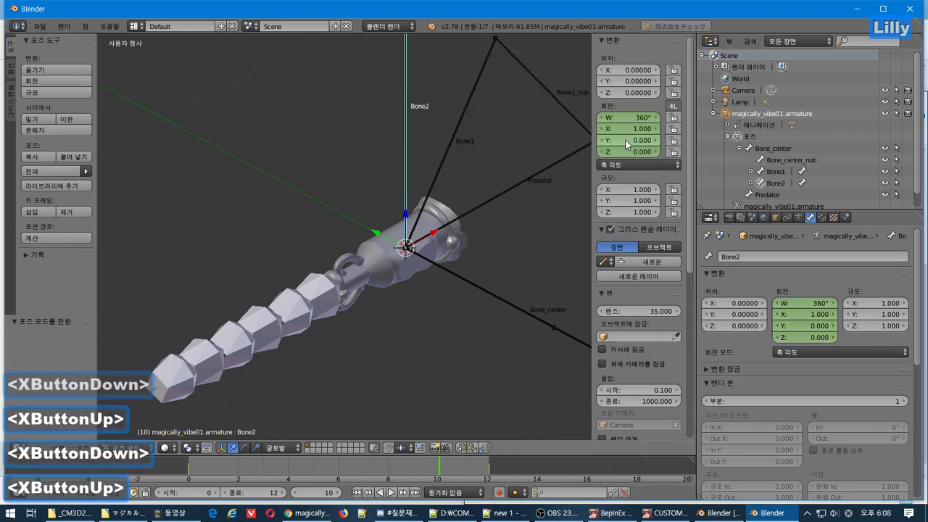
key(Down)
key(Down)
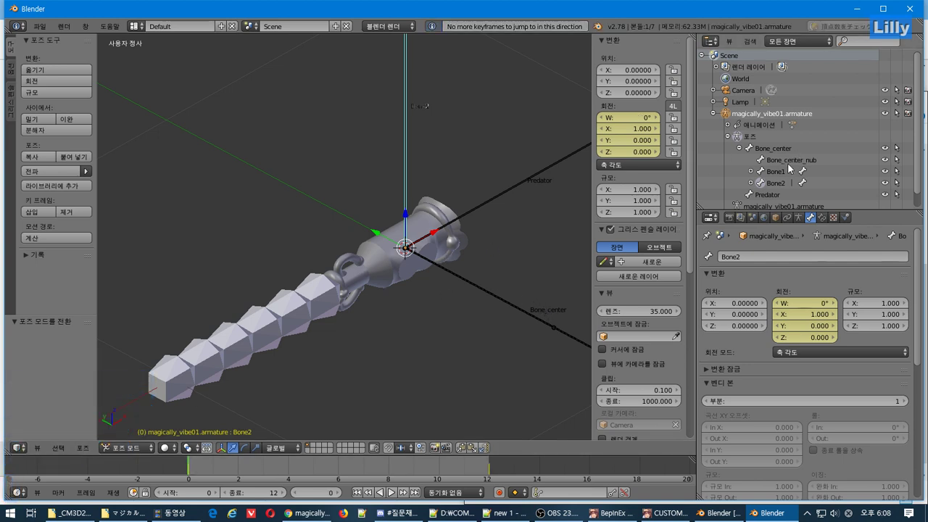
Select Bone_center and insert location keyframes at frame 0 and at the last frame, 12.
click(759, 150)
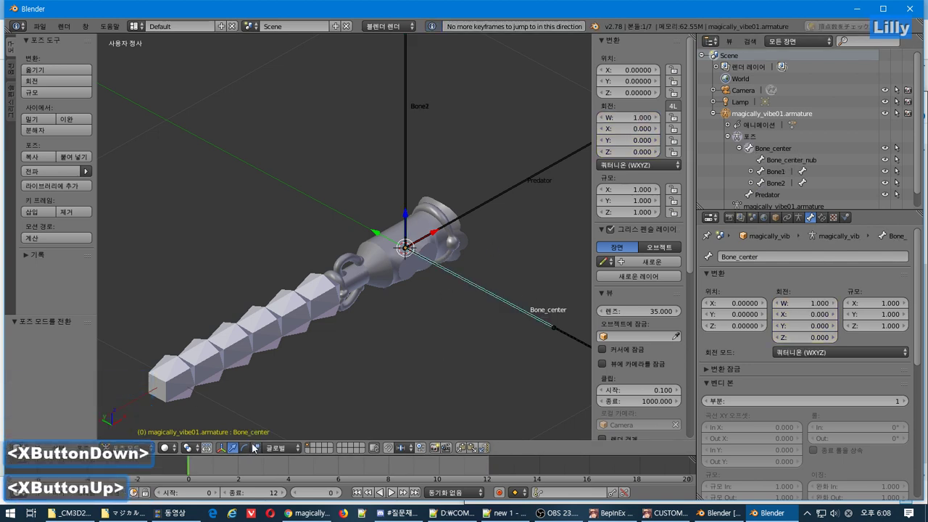
right_click(622, 87)
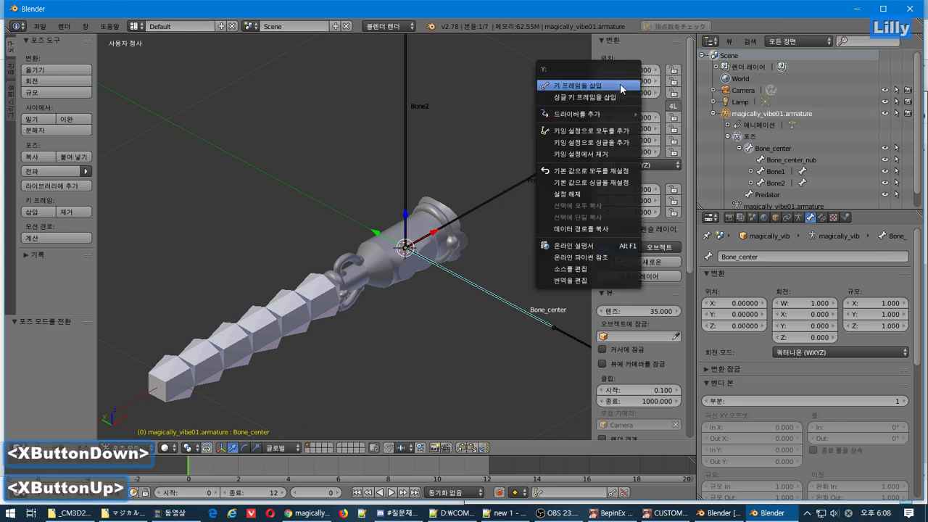
click(621, 87)
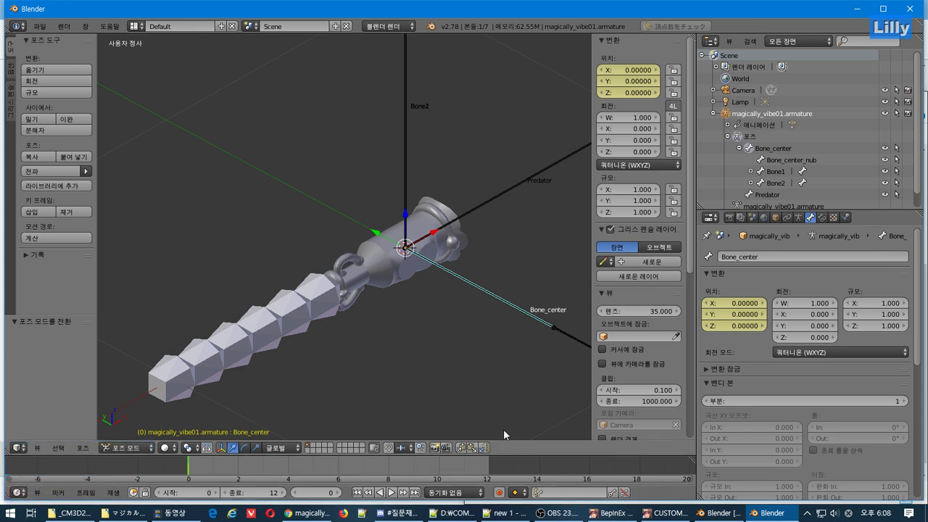
key(Down)
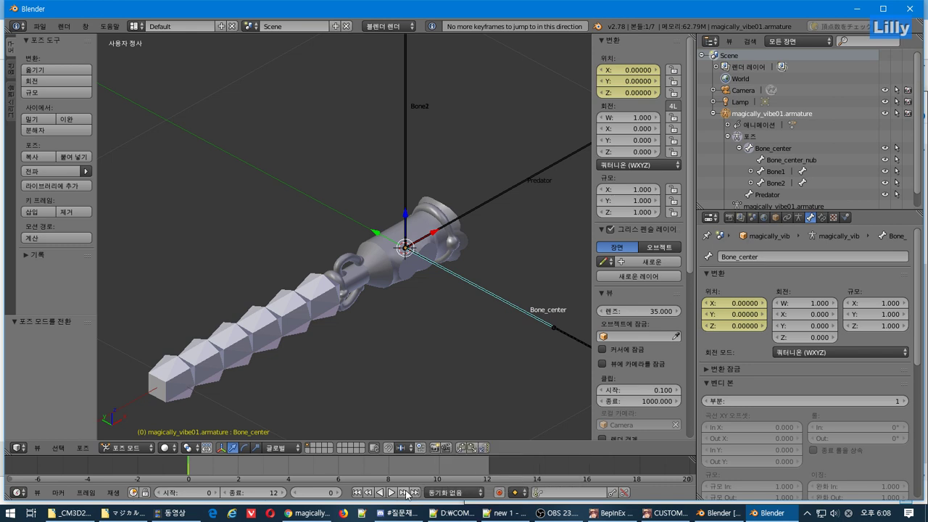
click(415, 498)
right_click(640, 83)
click(639, 84)
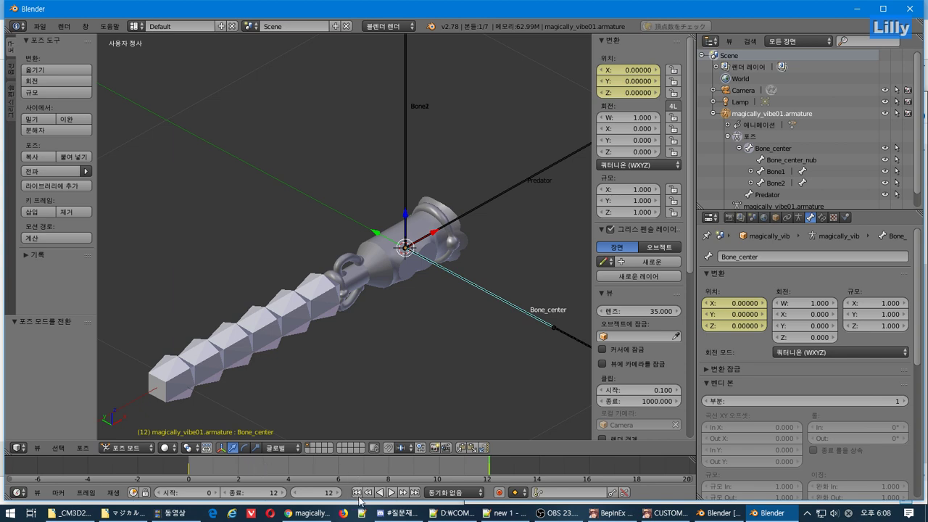
Return to frame 0, set Bone_center's X location to 0.01 and replace its location keyframes.
click(358, 496)
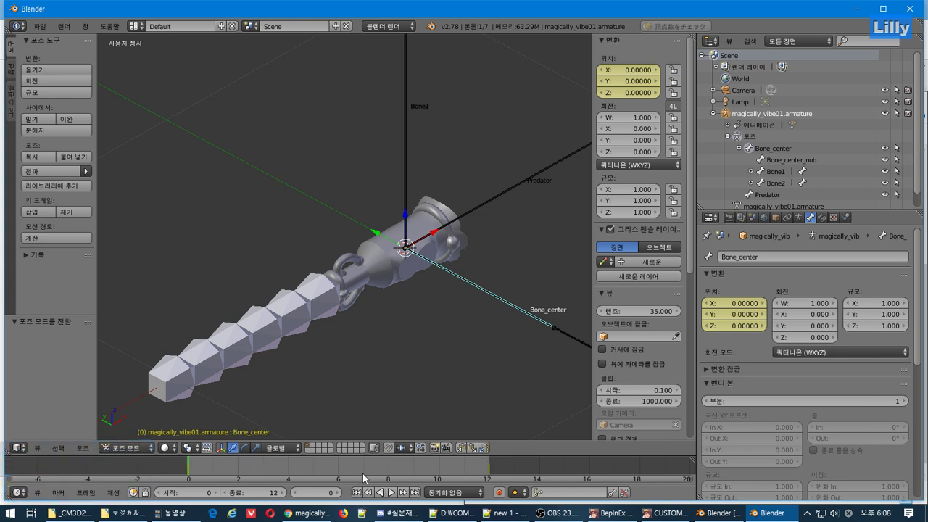
click(633, 70)
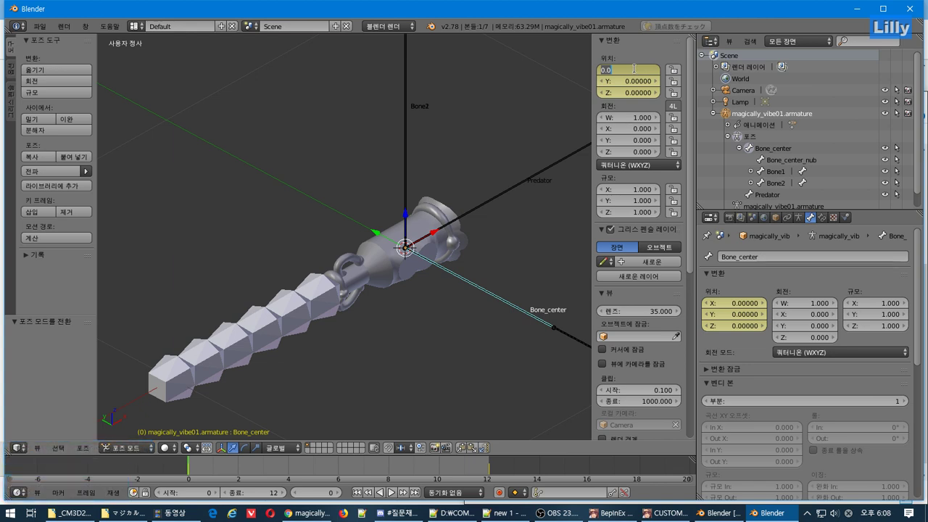
text(0.0)
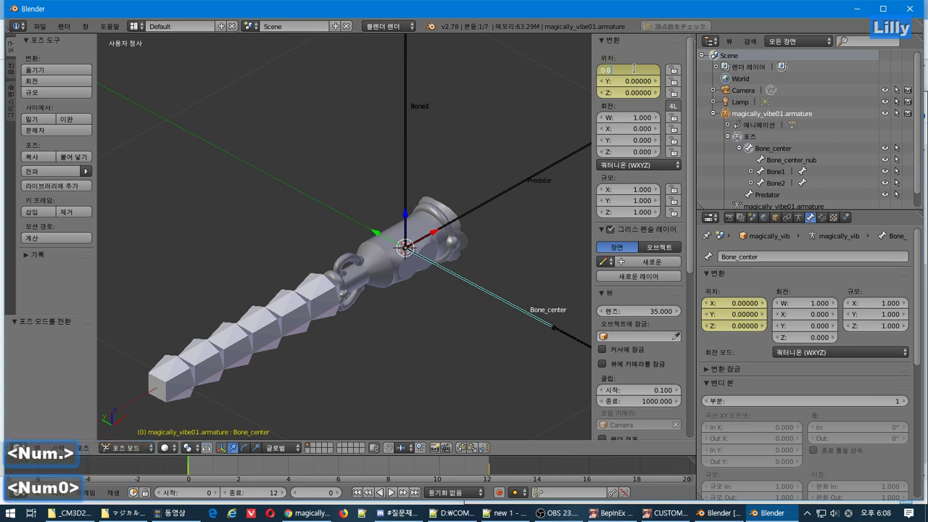
text(1)
key(Return)
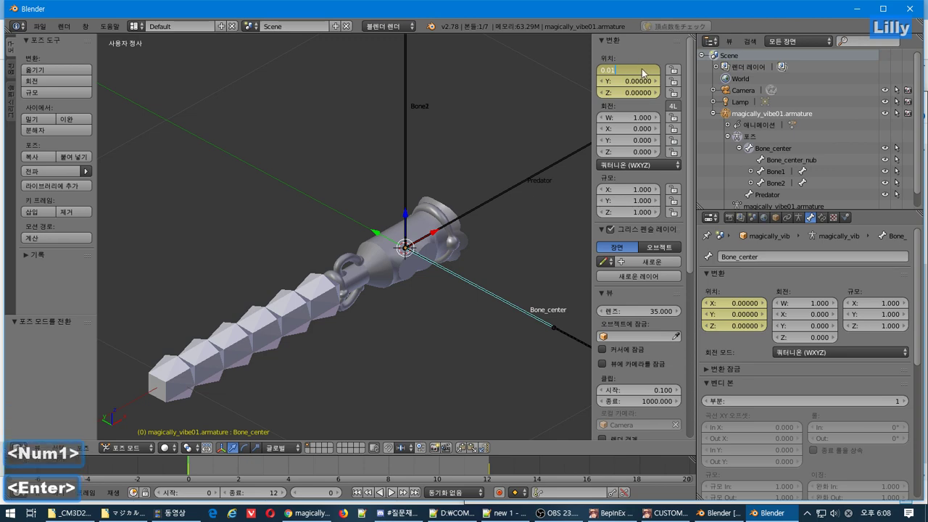
right_click(642, 70)
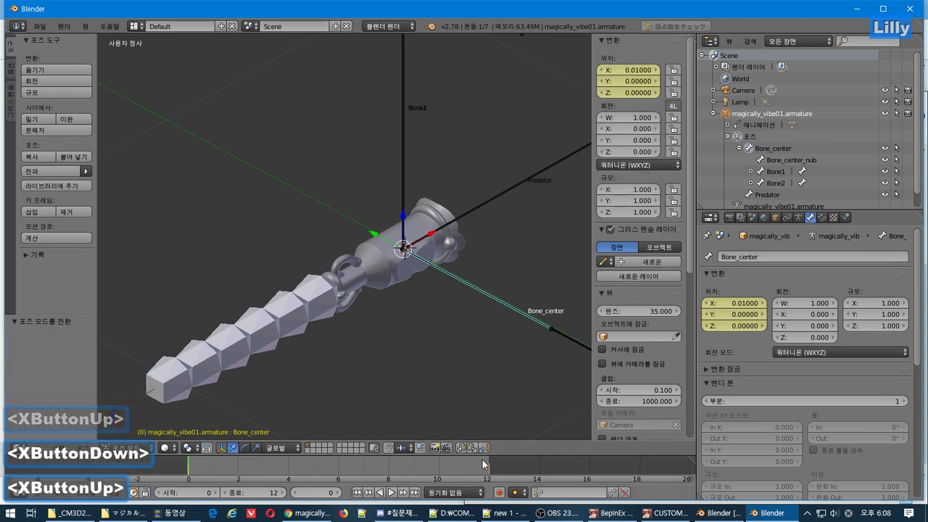
Delete Bone_center's location keyframes at frame 12 and insert new ones there with X at 0.01.
click(415, 493)
right_click(653, 83)
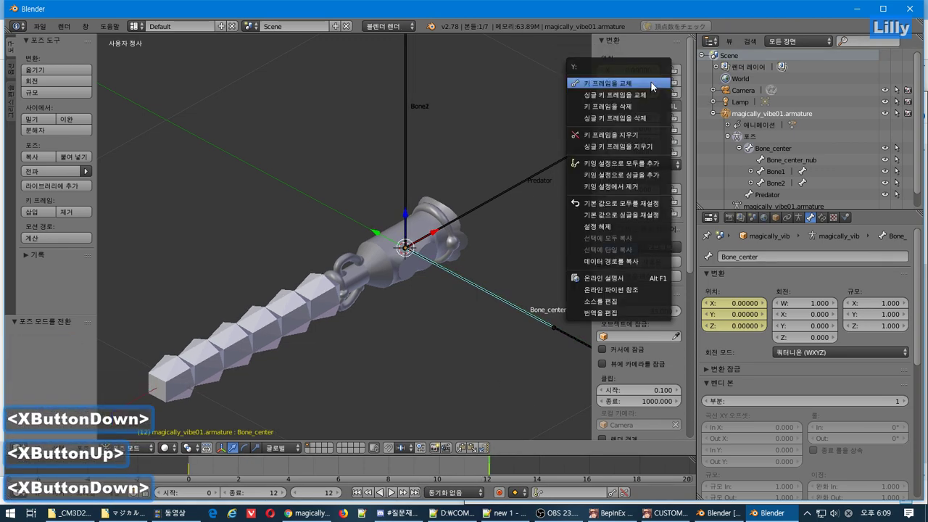
click(648, 111)
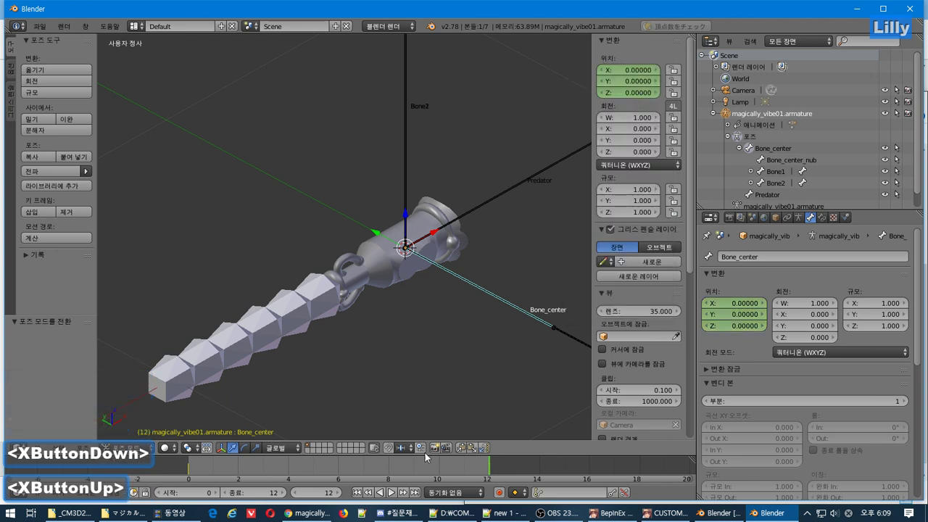
click(356, 493)
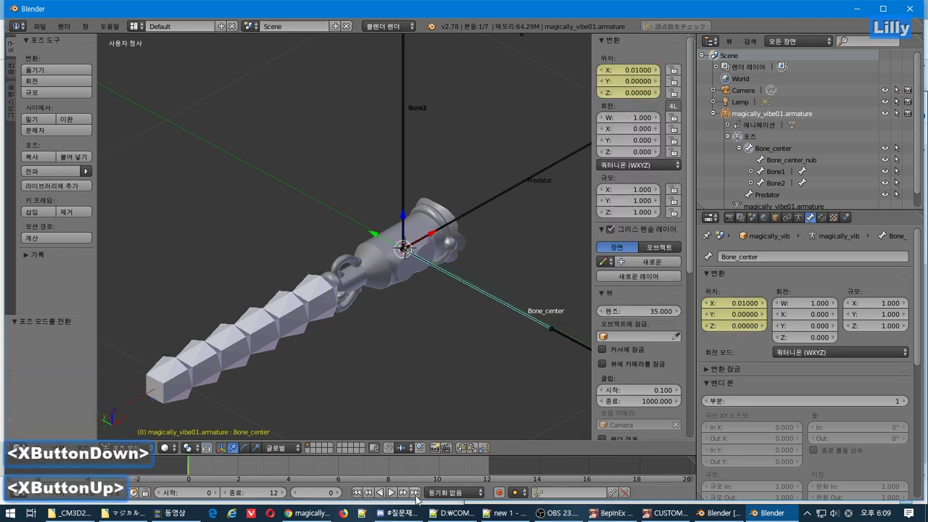
click(415, 493)
right_click(641, 80)
click(642, 75)
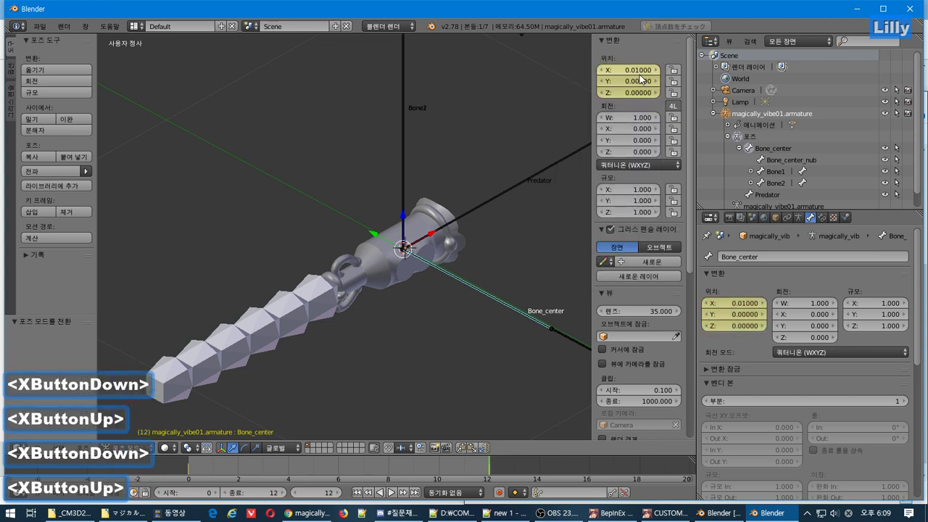
Go back to frame 0 and clear all of Bone_center's location keyframes.
click(238, 472)
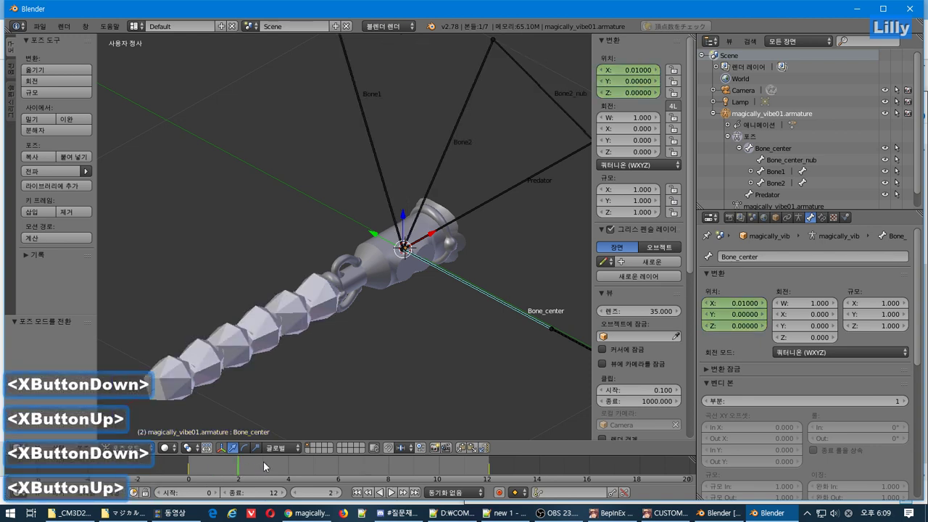
click(264, 465)
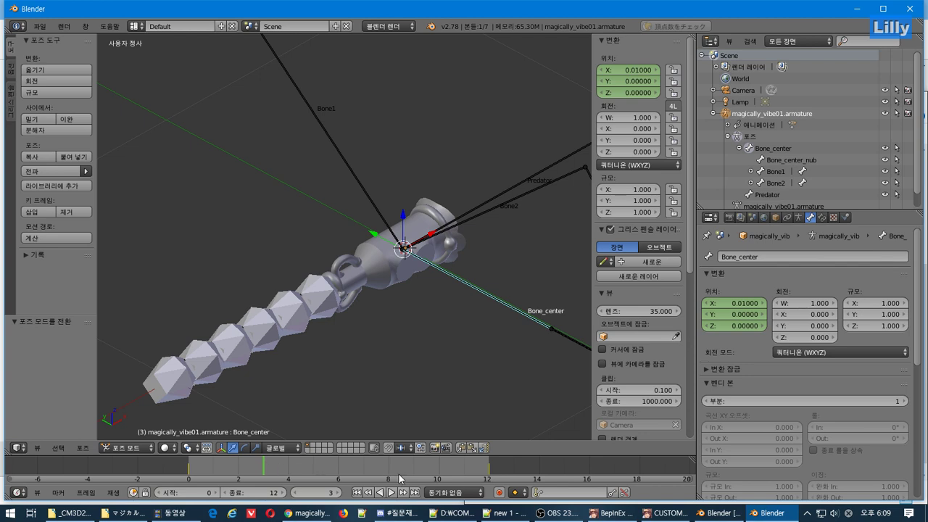
click(357, 493)
right_click(641, 83)
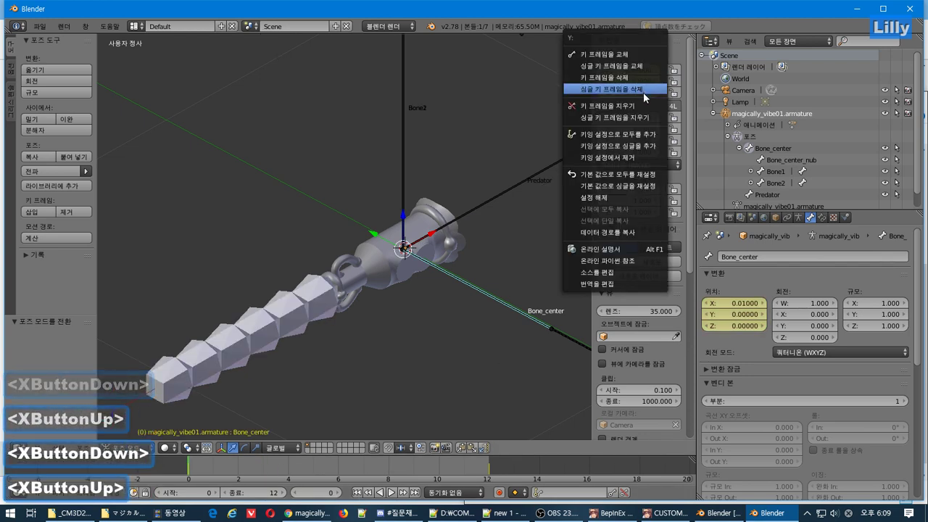
click(644, 107)
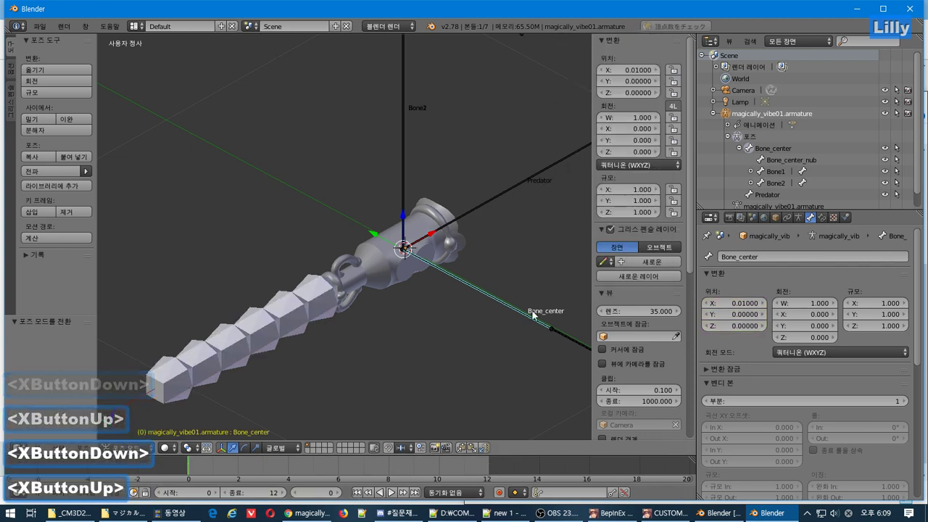
Insert single keyframes for Bone_center's X location at 0.01 on frames 0 and 12.
right_click(643, 71)
click(631, 81)
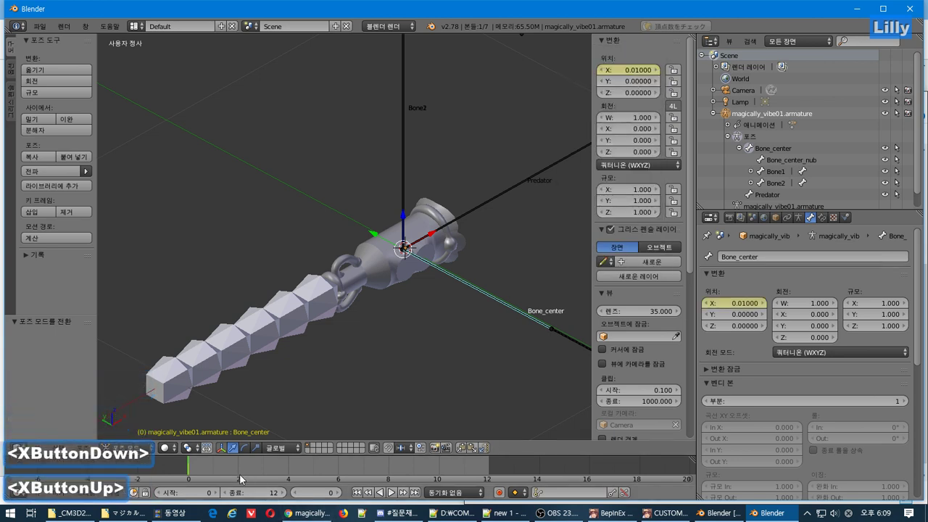
click(415, 494)
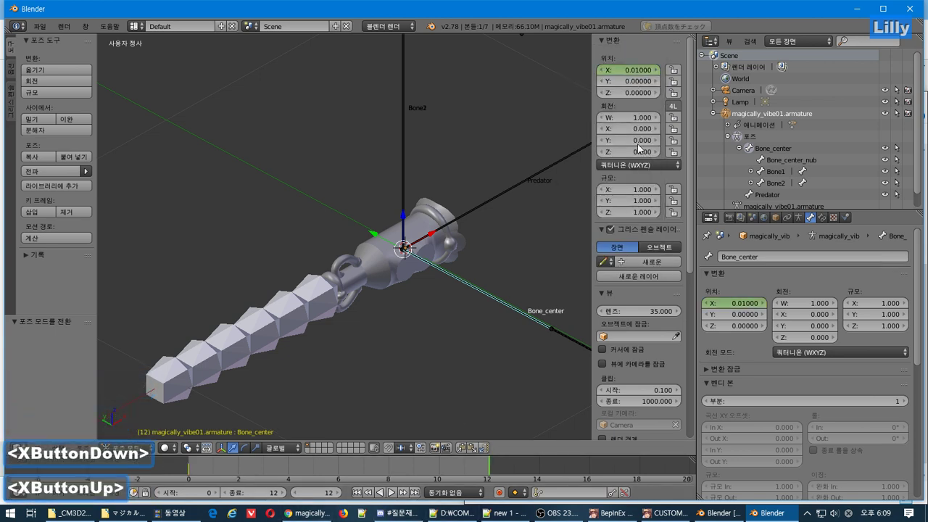
right_click(643, 70)
click(628, 84)
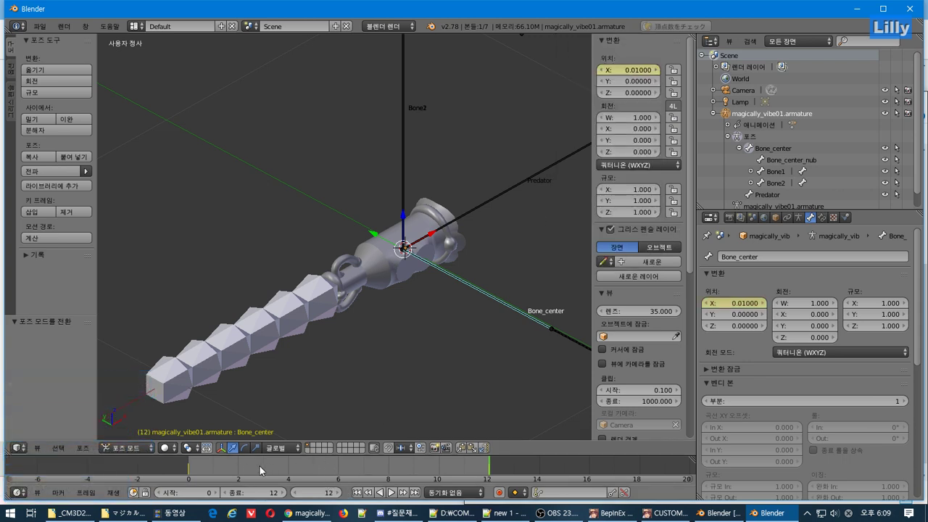
Move to frame 6 and insert a single keyframe for Bone_center's X location at 0.01.
key(alt+a)
drag(275, 465, 336, 464)
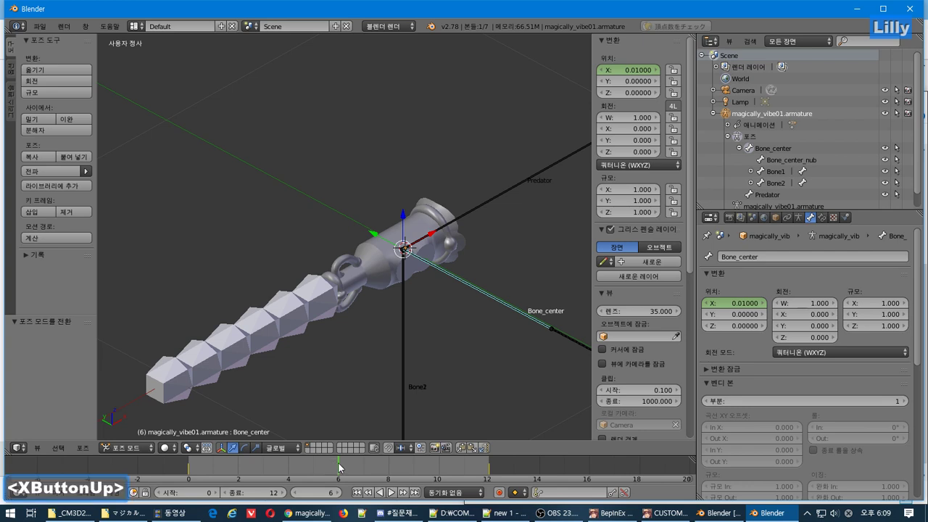
right_click(652, 73)
click(652, 73)
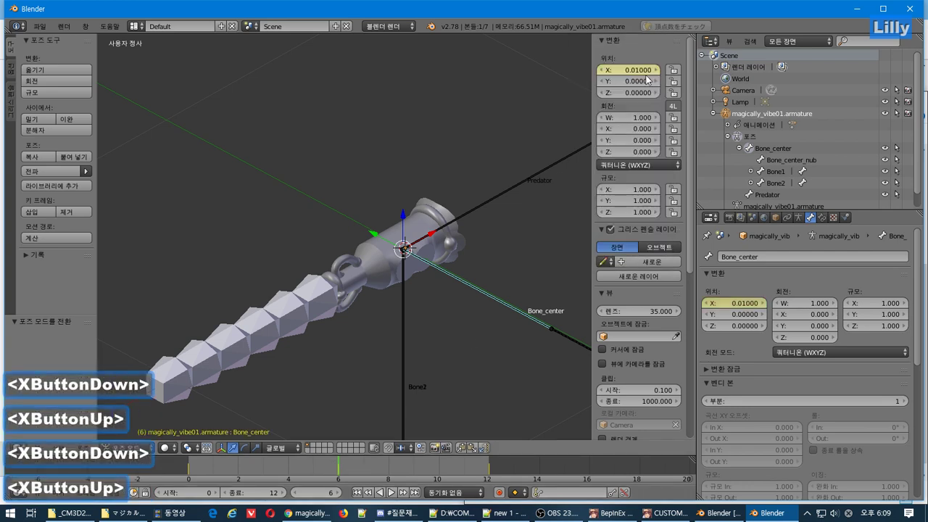
Go to frame 3, set Bone_center's X location to -0.01 and insert a single keyframe for it.
click(265, 464)
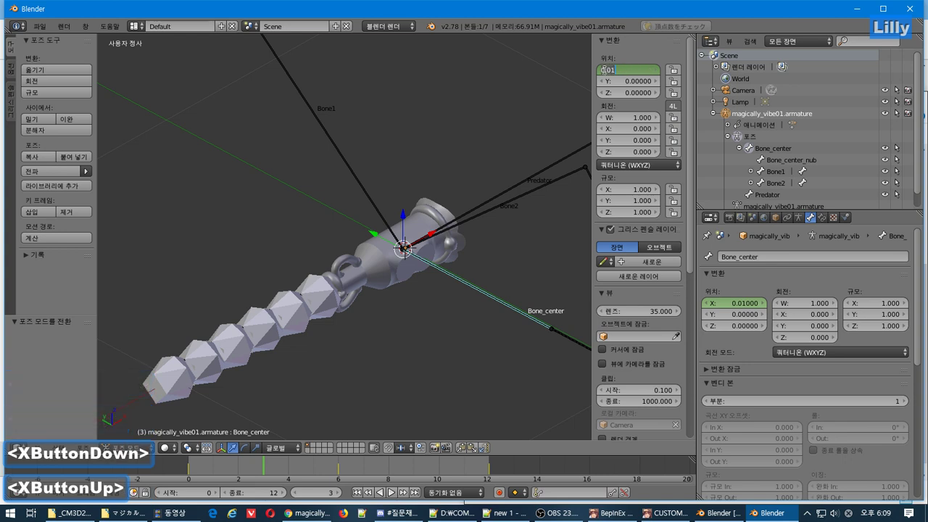
double_click(618, 70)
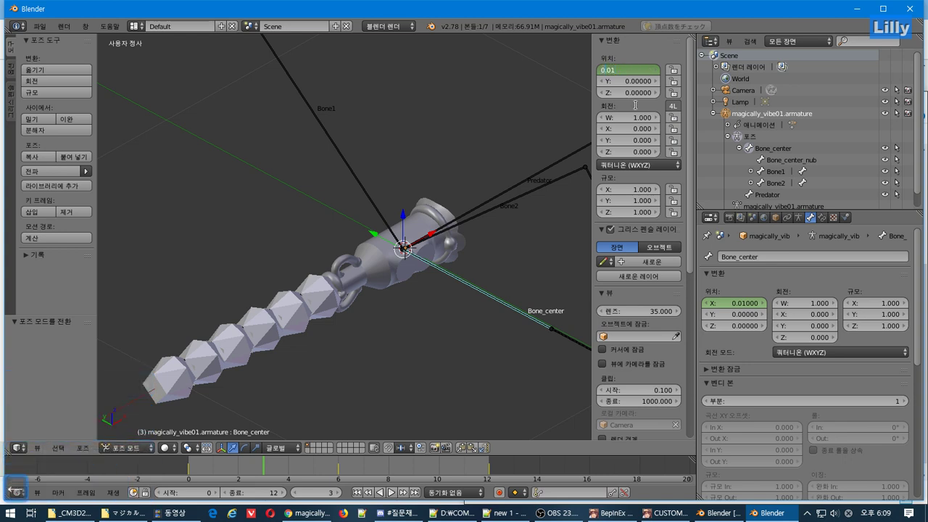
text(-)
key(Return)
right_click(643, 72)
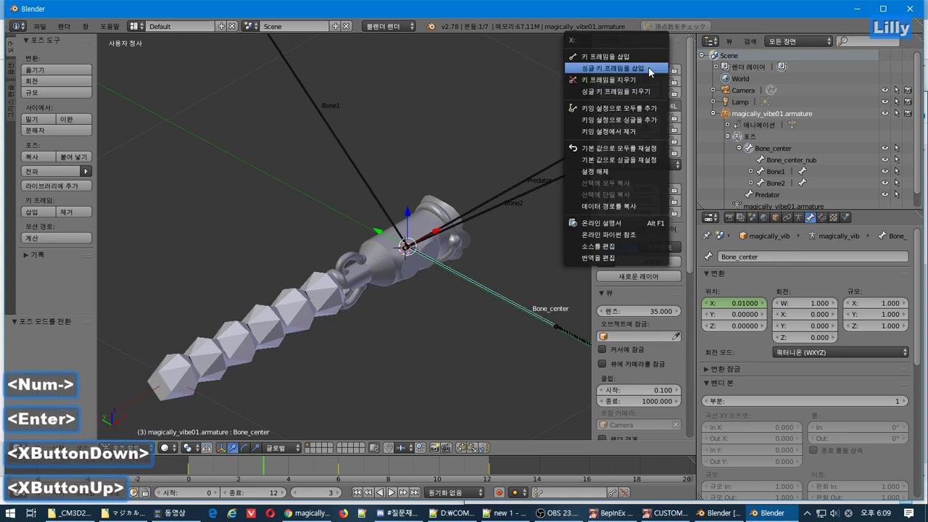
click(644, 71)
Go to frame 9 and insert a single keyframe for Bone_center's X location at 0.01.
click(418, 465)
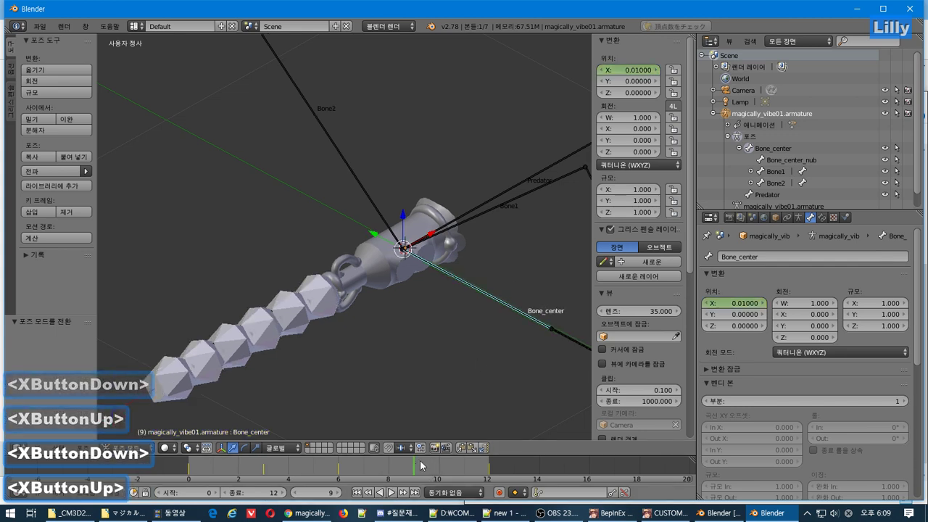
right_click(659, 75)
click(651, 73)
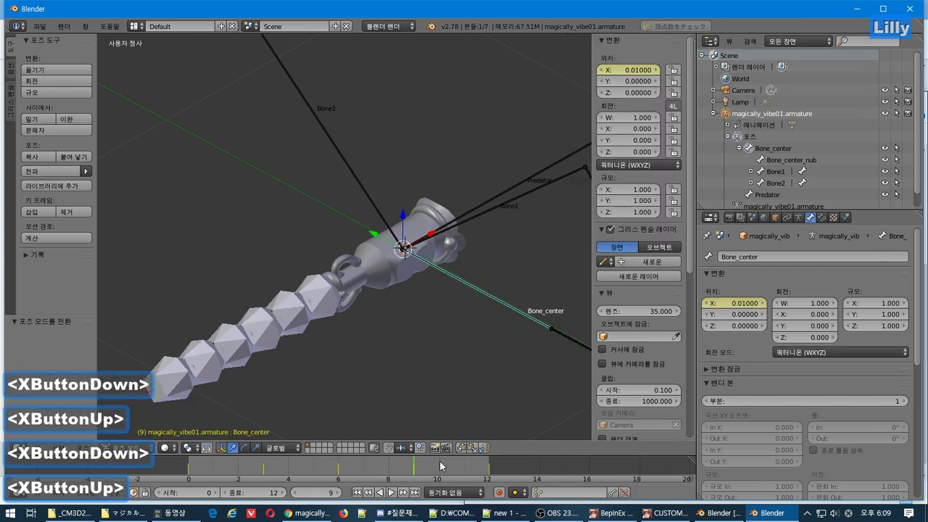
Play back the animation to check Bone_center's movement between its keyframes.
click(436, 467)
middle_drag(251, 470, 340, 470)
ctrl+scroll(363, 472, up, 2)
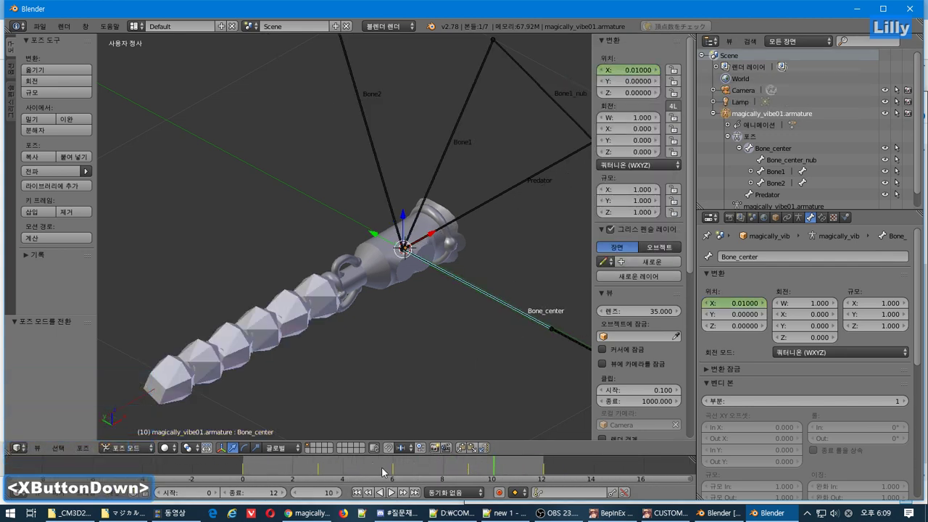
key(alt+a)
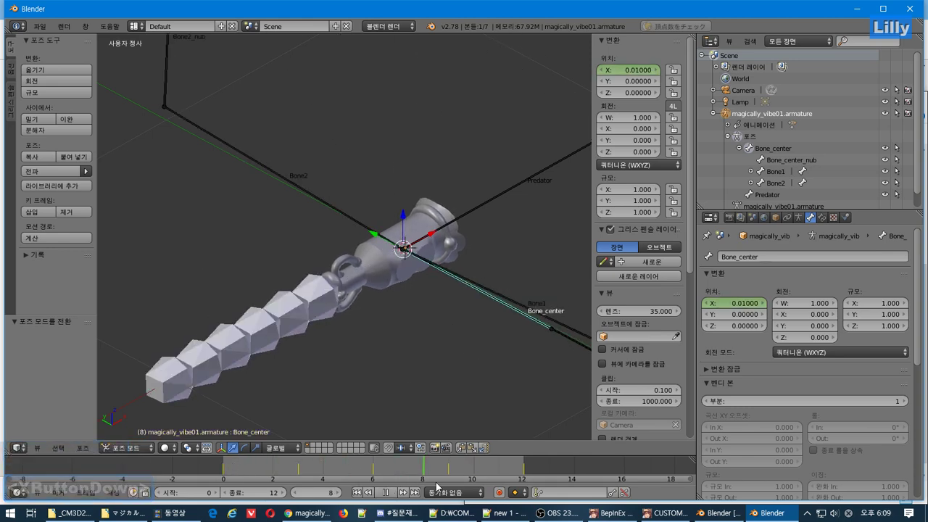
Go to frame 9, set Bone_center's X location to -0.01 and replace its single keyframe.
drag(407, 471, 444, 469)
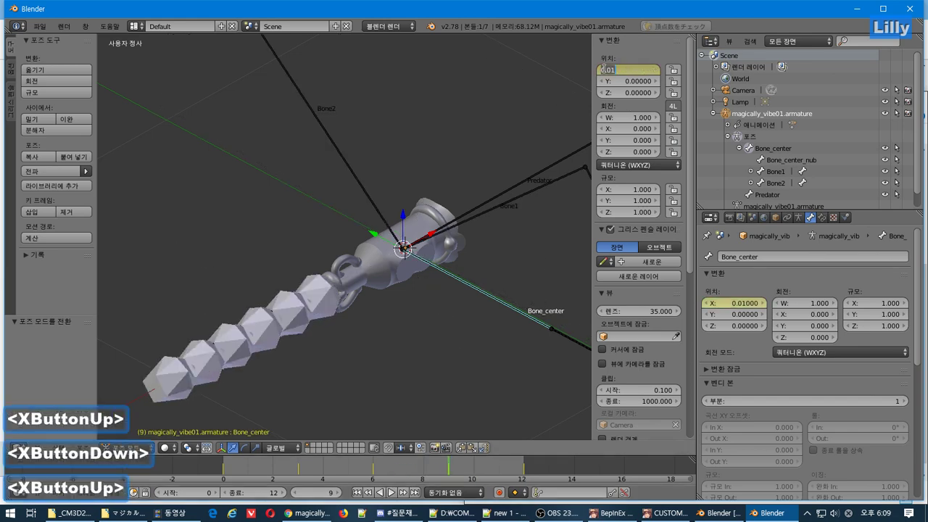
key(KP_Subtract)
key(Return)
right_click(636, 75)
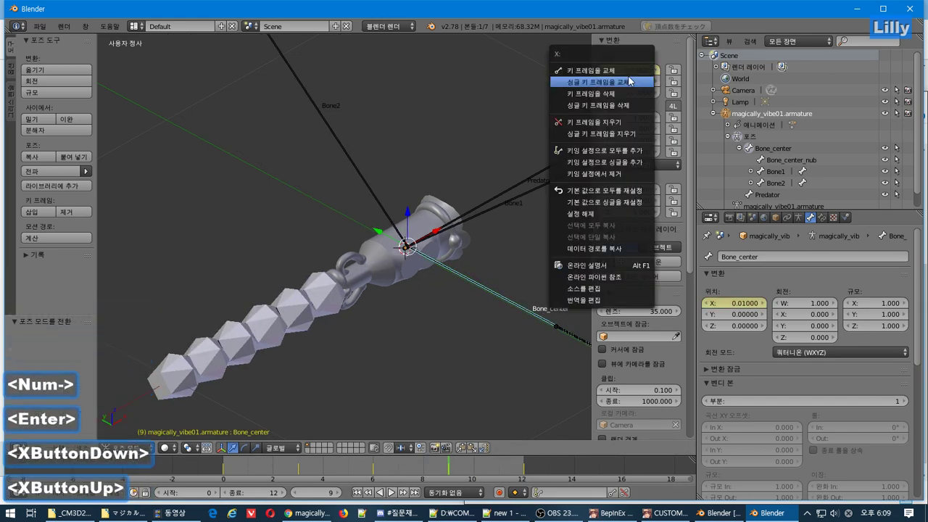
click(634, 78)
Play and scrub through the animation to check Bone_center's X movement between its keyframes.
key(alt+a)
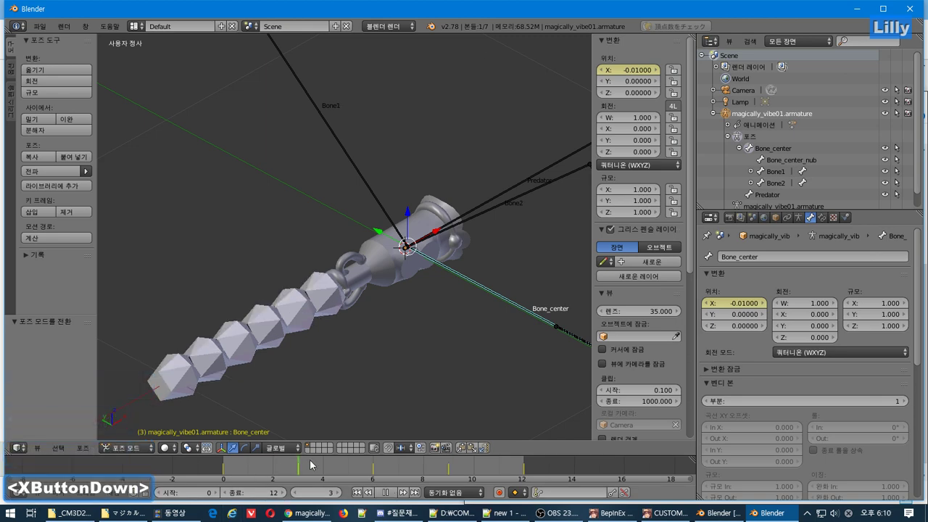
drag(280, 468, 247, 469)
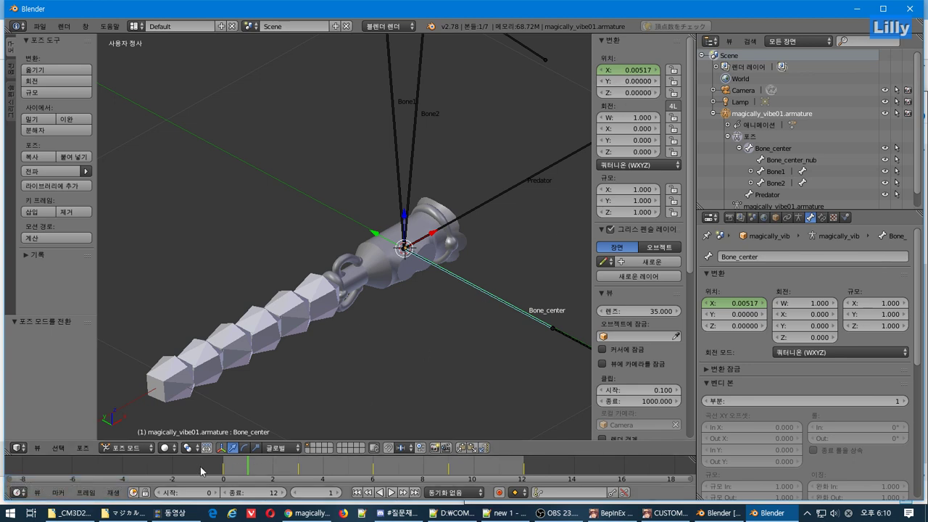
key(Left)
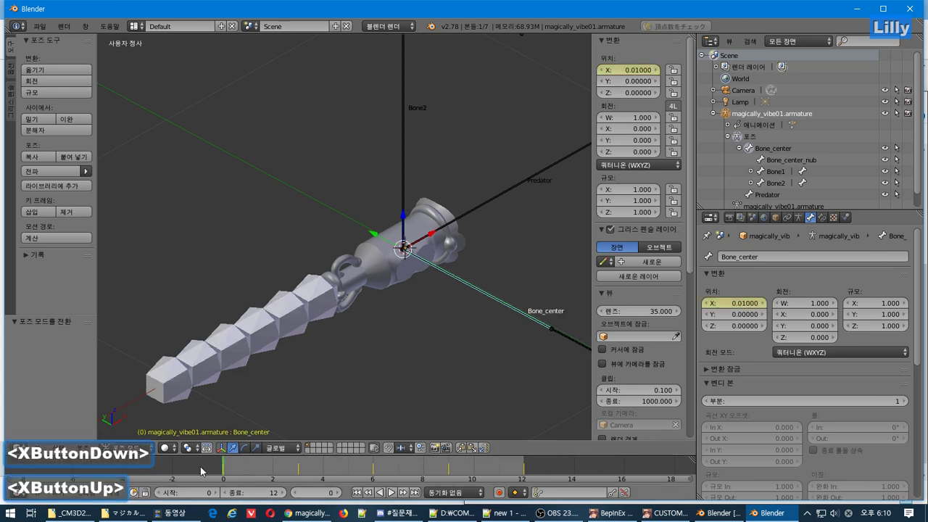
key(alt+a)
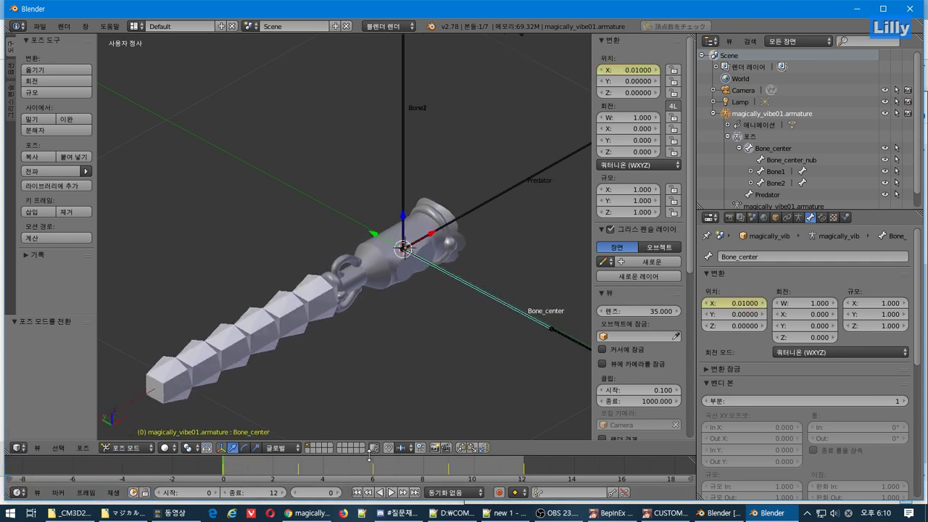
key(alt+a)
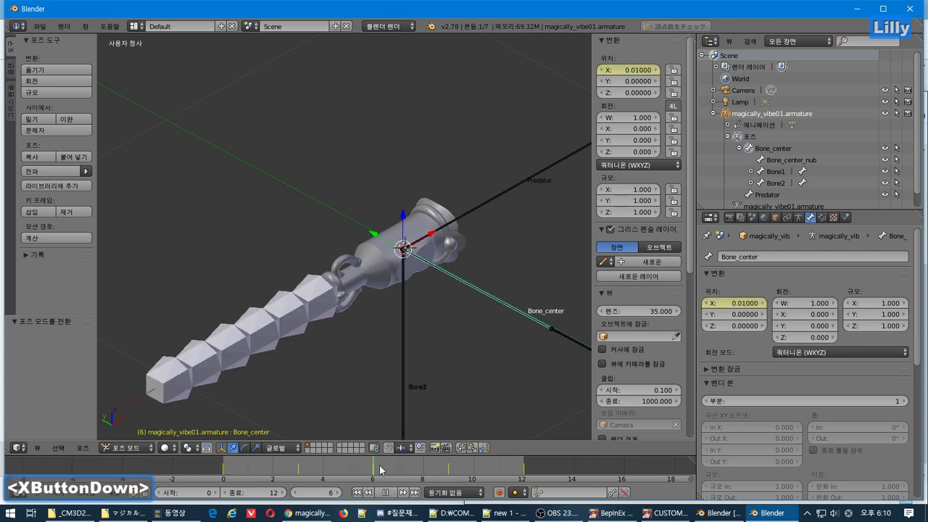
key(alt+a)
Set the animation's frame range to start at 1 and end at 13.
click(197, 495)
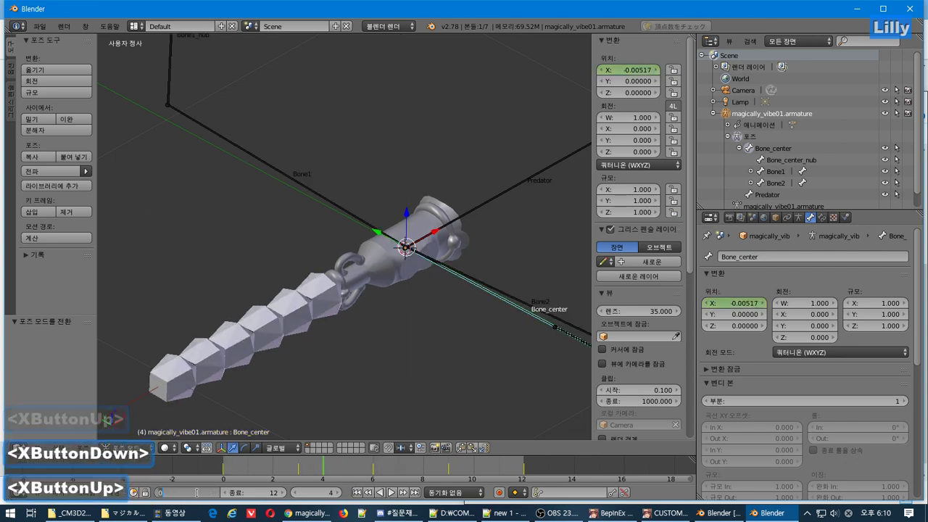
text(1)
click(265, 492)
text(13)
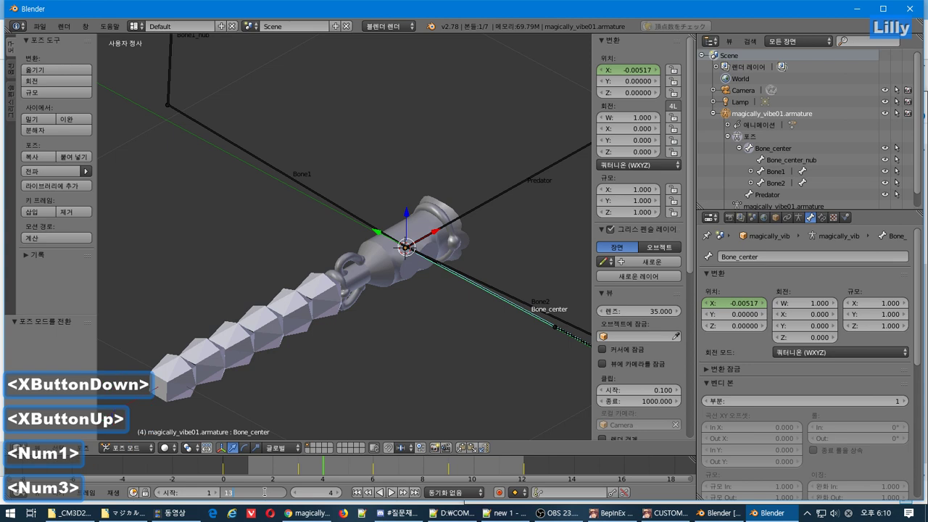
key(Return)
Go to frame 1 and insert a single keyframe for Bone_center's Y location at 0.
click(239, 465)
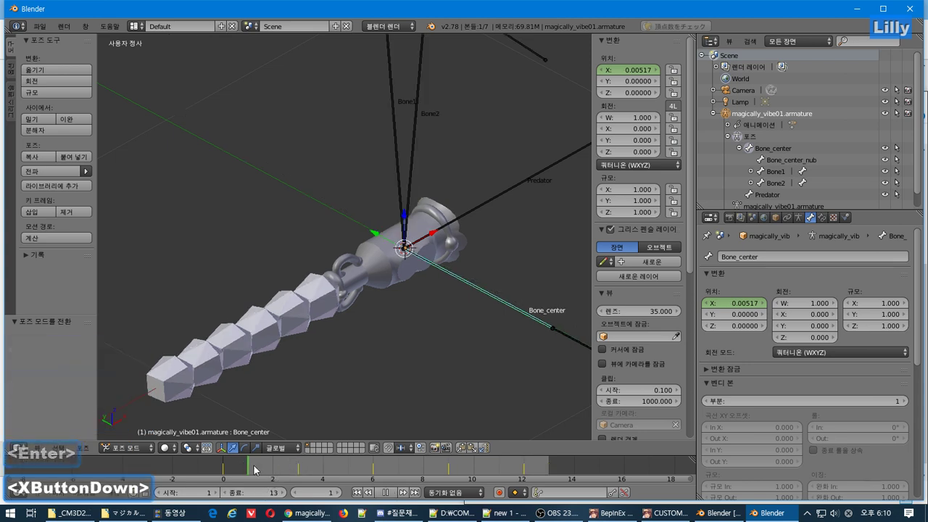
right_click(648, 88)
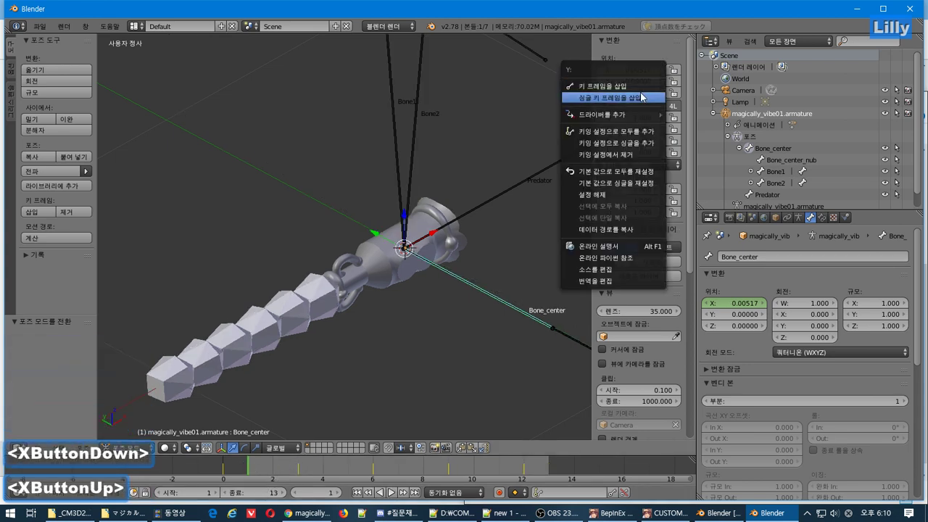
click(643, 97)
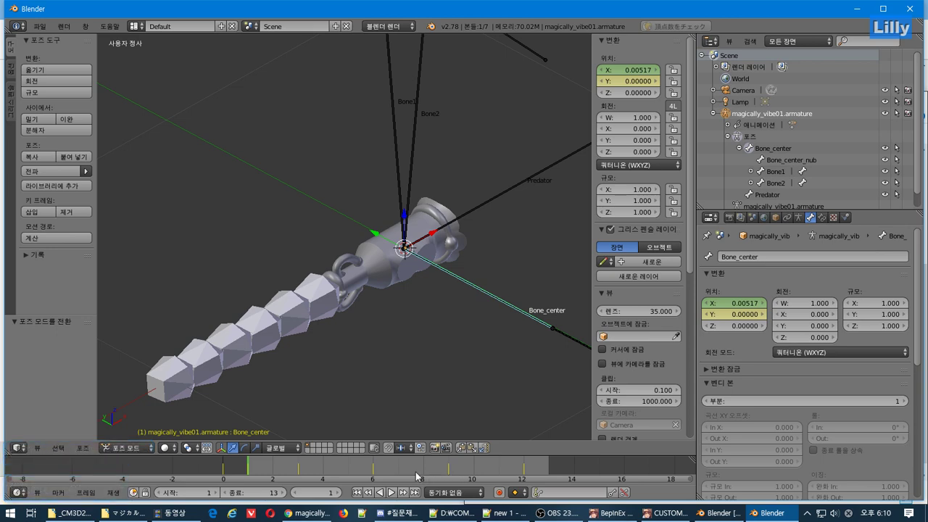
click(404, 472)
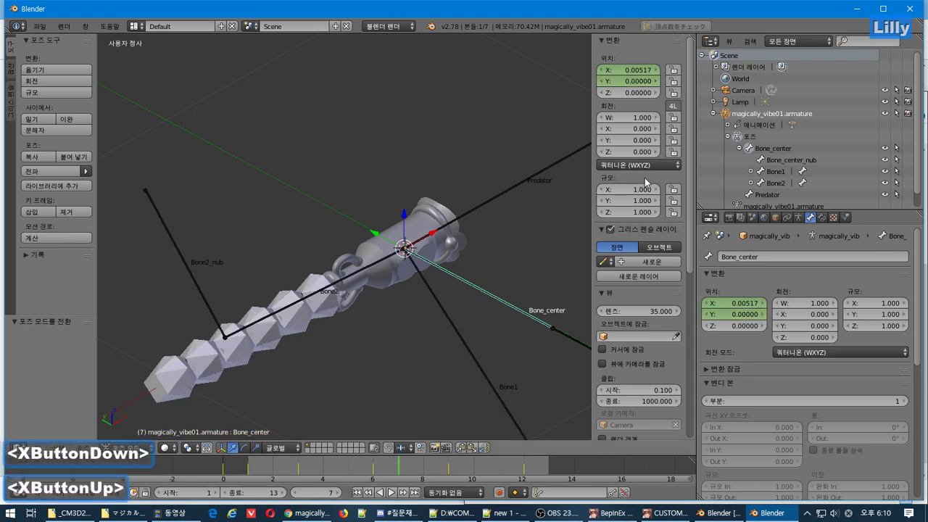
right_click(641, 85)
Return to frame 1, set Bone_center's Y location to 0.01 and replace its single keyframe.
drag(241, 466, 227, 466)
click(247, 465)
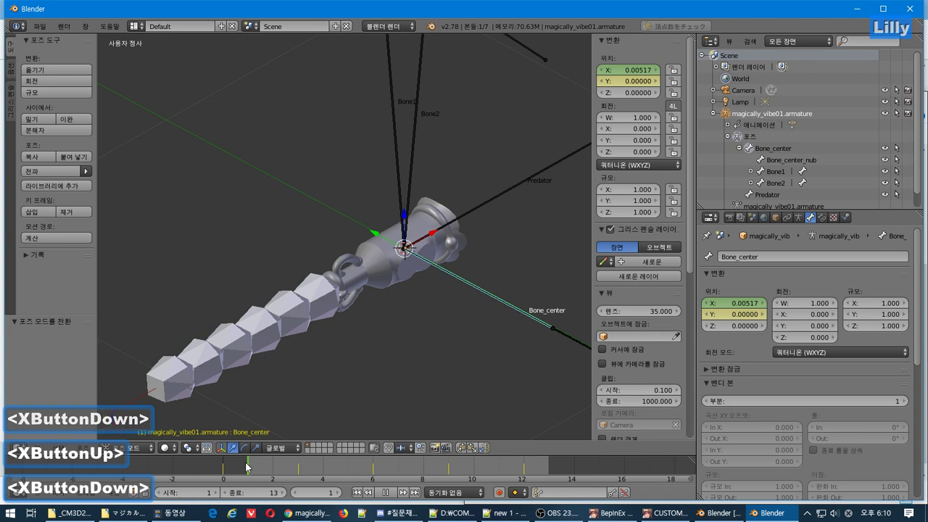
click(656, 82)
right_click(626, 82)
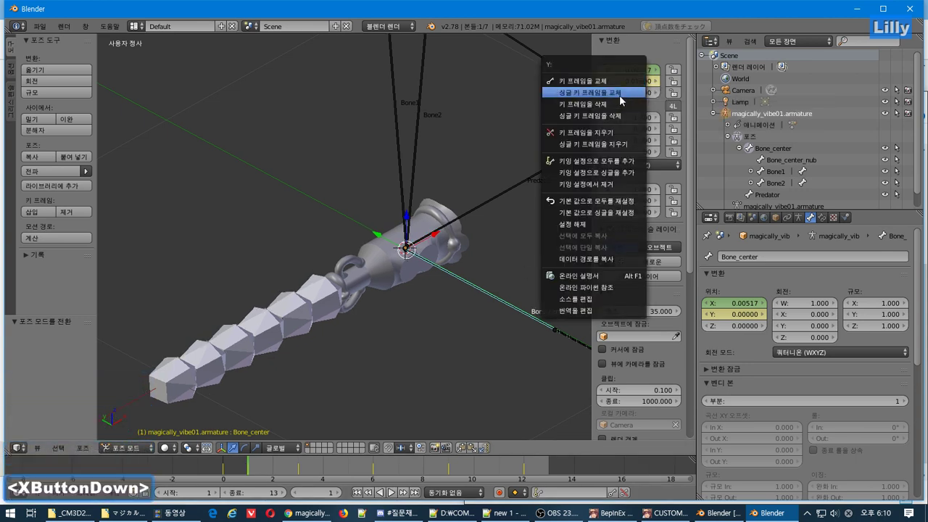
click(620, 95)
Insert single keyframes for Bone_center's Y location at 0.01 on frames 7 and 13.
click(404, 461)
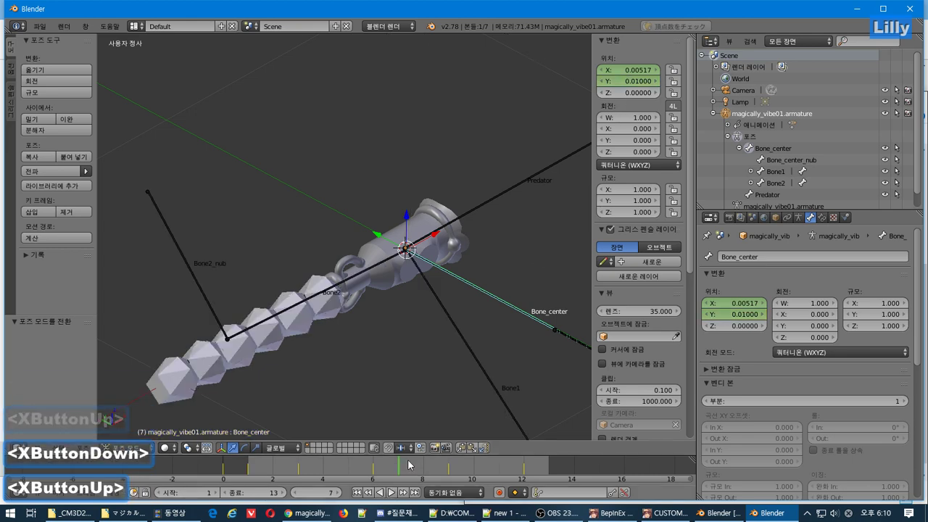
right_click(618, 83)
click(615, 98)
key(Up)
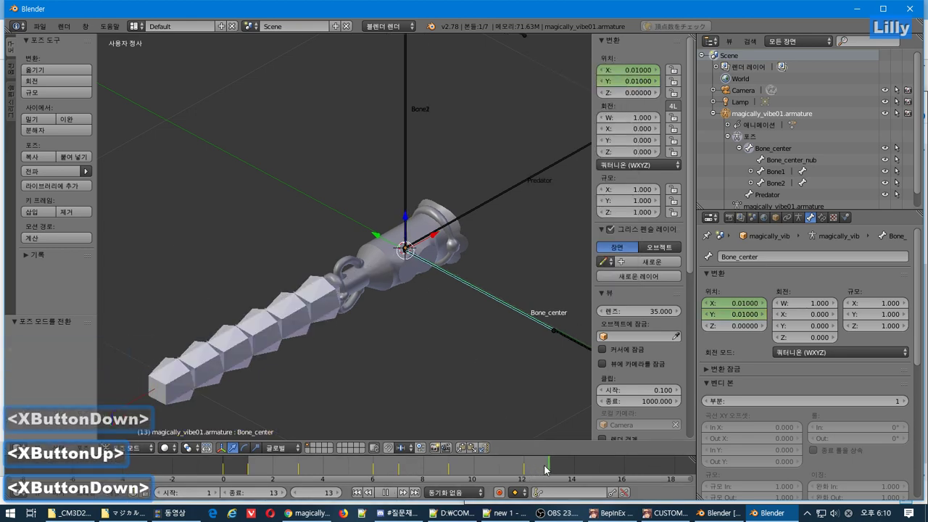
right_click(653, 88)
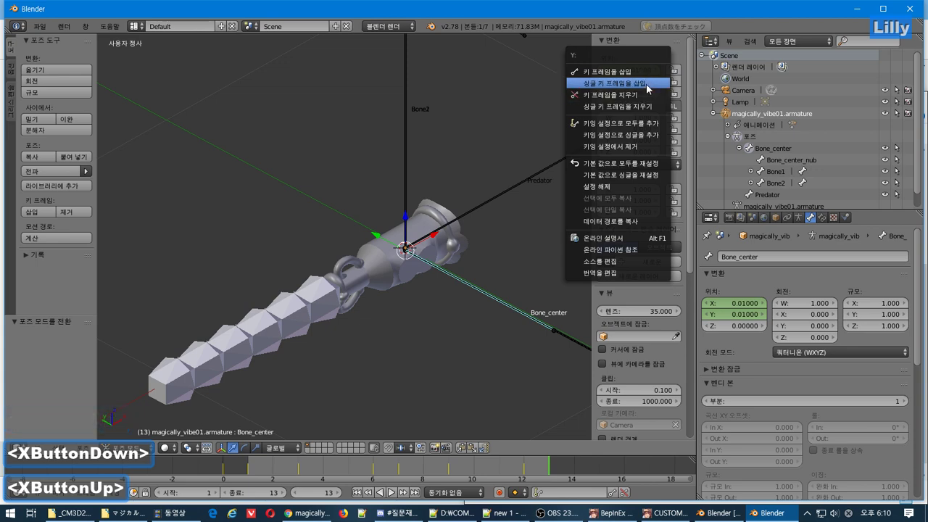
click(643, 84)
Go to frame 4, set Bone_center's Y location to -0.01 and insert a single keyframe for it.
key(alt+a)
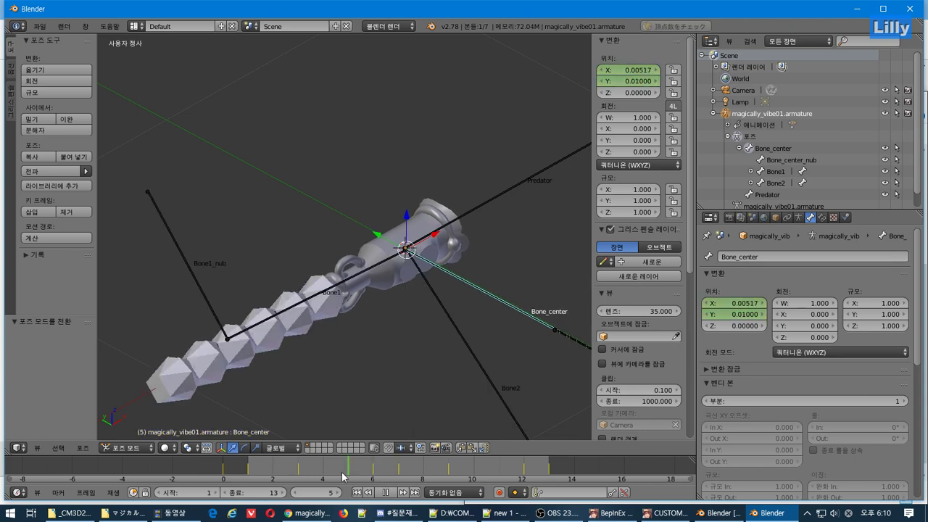
mouse_move(339, 473)
mouse_down()
mouse_move(253, 470)
mouse_move(333, 472)
mouse_up()
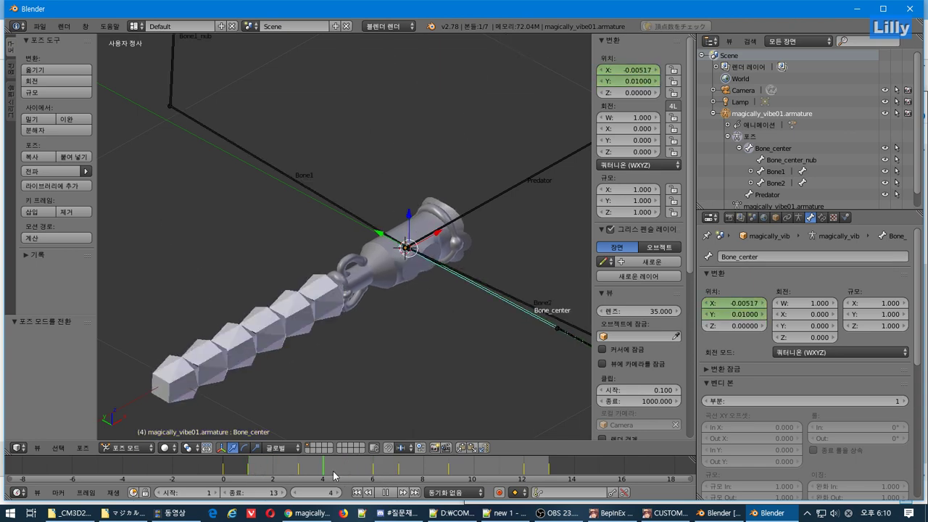
double_click(628, 82)
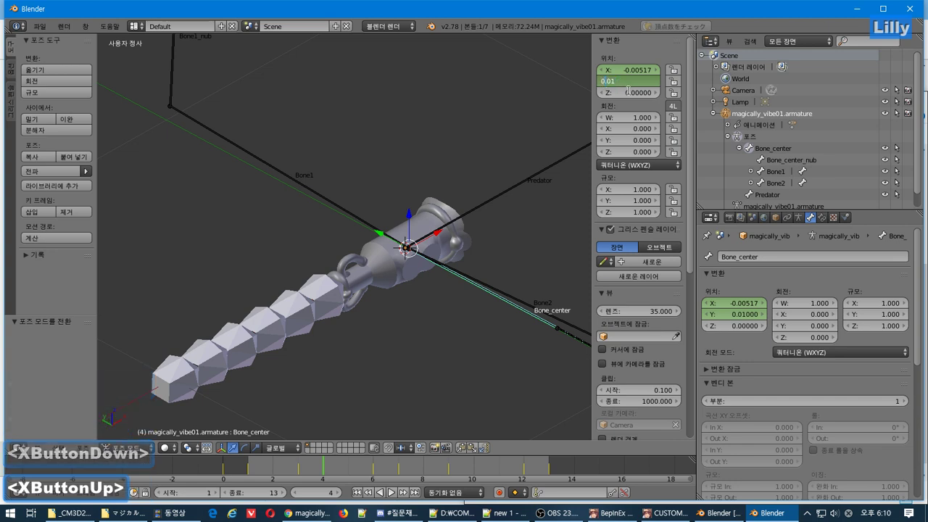
click(593, 81)
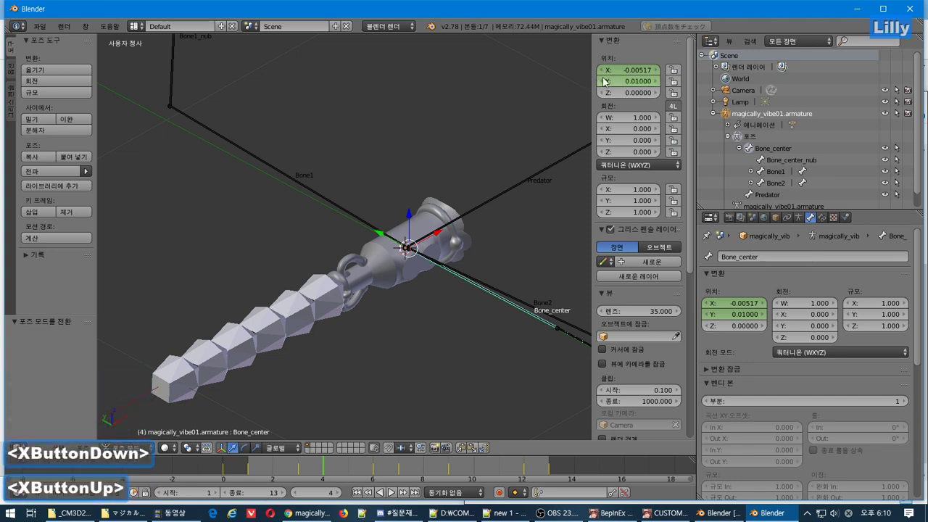
click(602, 82)
click(602, 82)
right_click(618, 82)
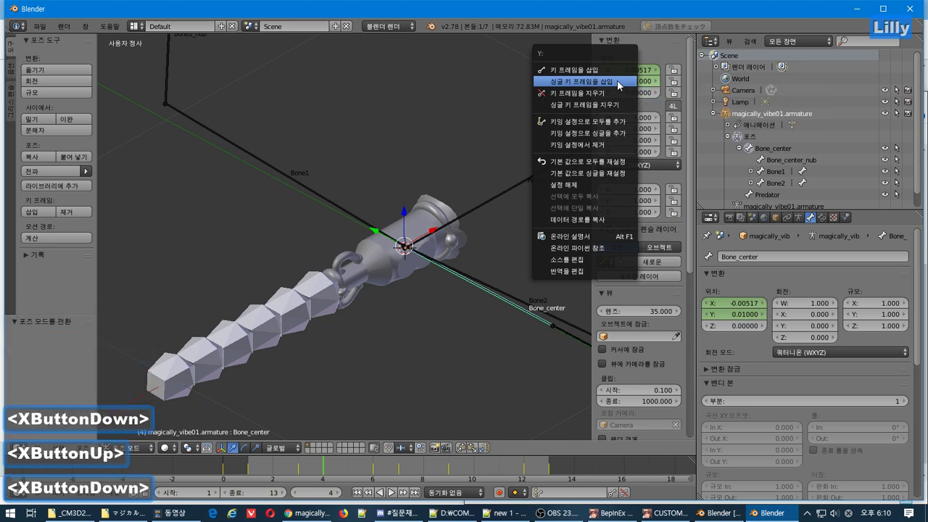
click(619, 83)
Go to frame 10, set Bone_center's Y location to -0.01 and insert a single keyframe for it.
click(472, 468)
key(alt+a)
key(alt+a)
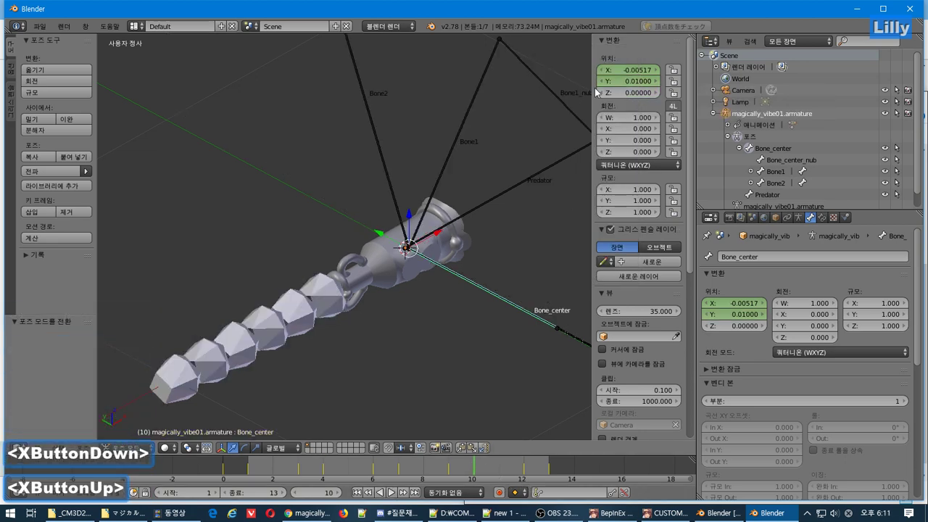
click(601, 84)
right_click(608, 83)
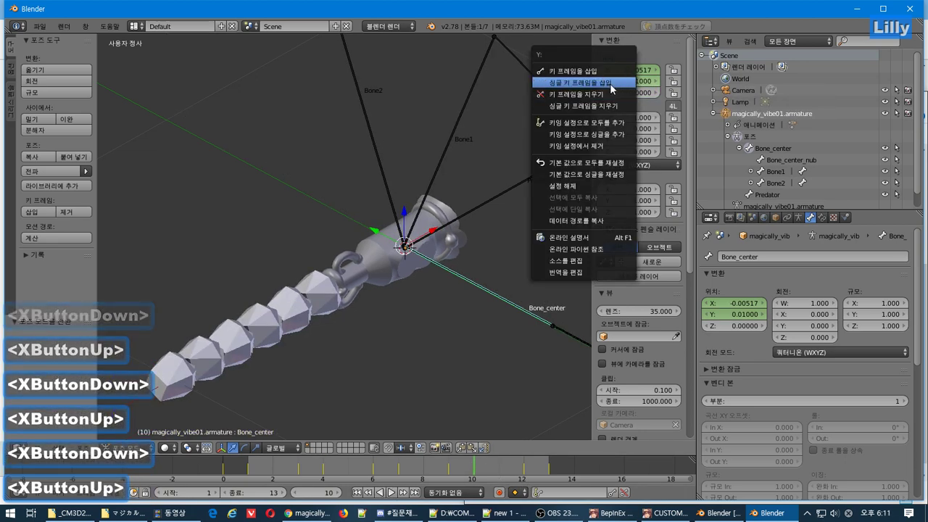
click(608, 82)
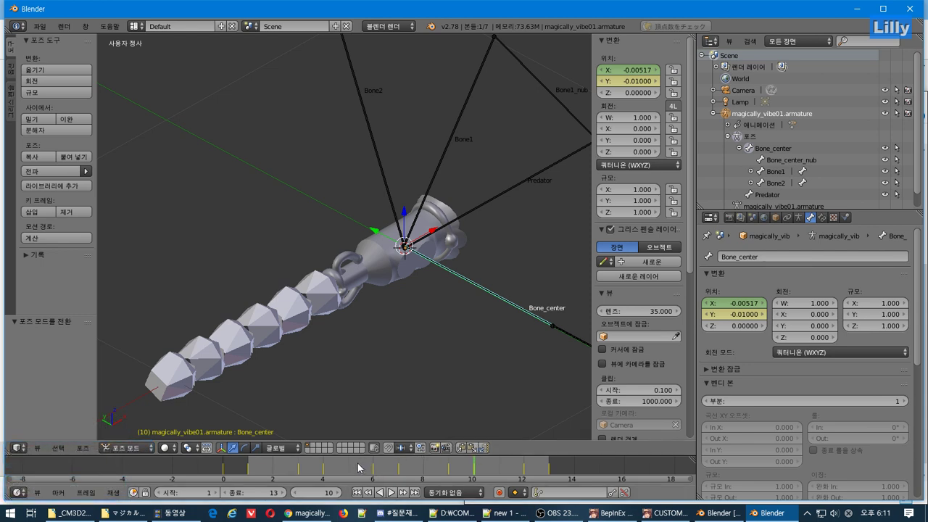
Check the pose at frame 5, and set the animation's frame range to start at 2 and end at 14.
click(359, 468)
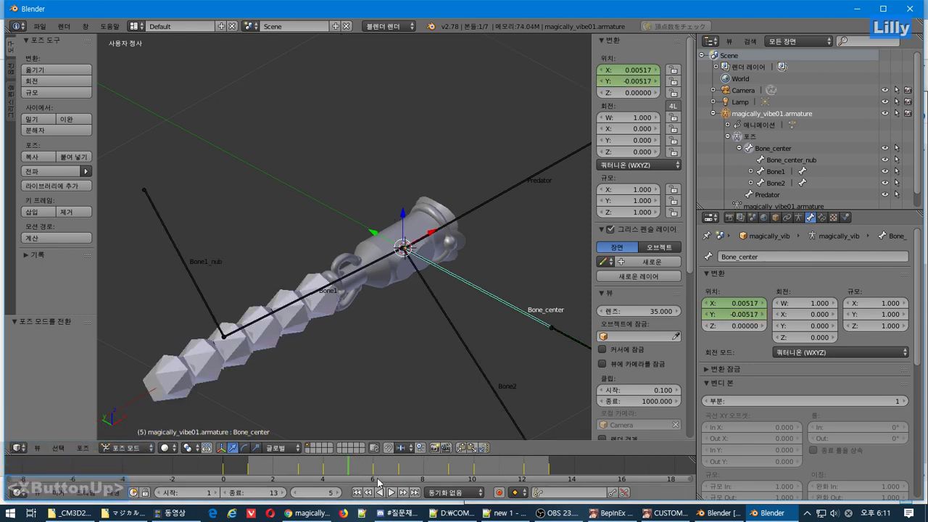
click(206, 496)
text(2)
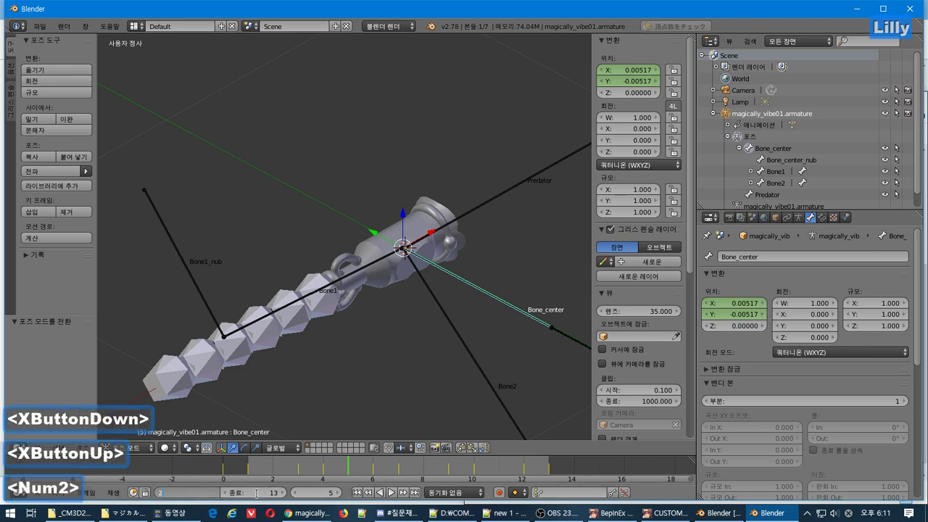
click(262, 492)
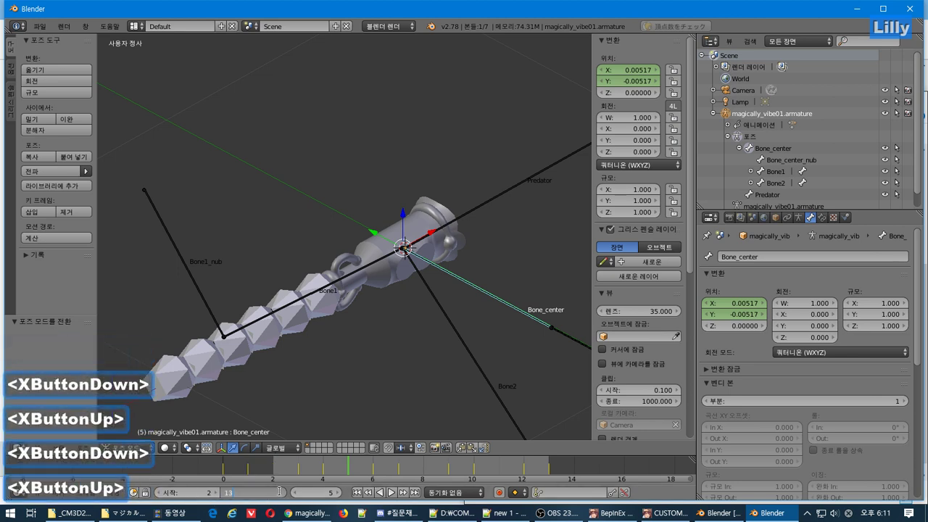
key(Return)
click(284, 493)
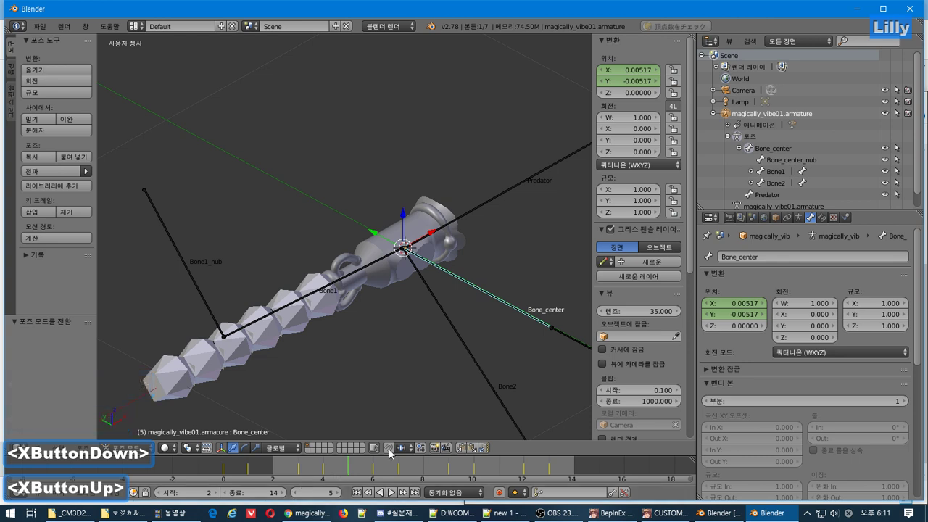
Move the current frame to 2 with Bone_center still selected.
click(264, 472)
key(alt+a)
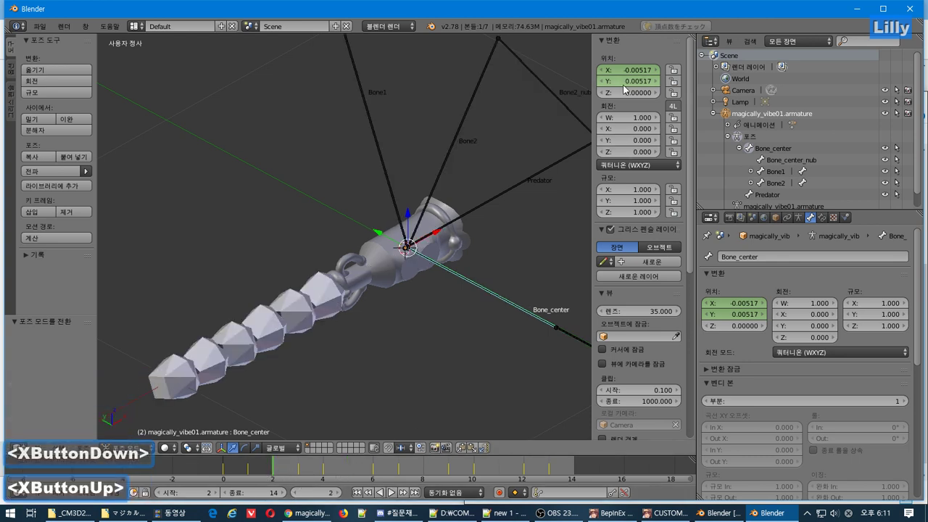
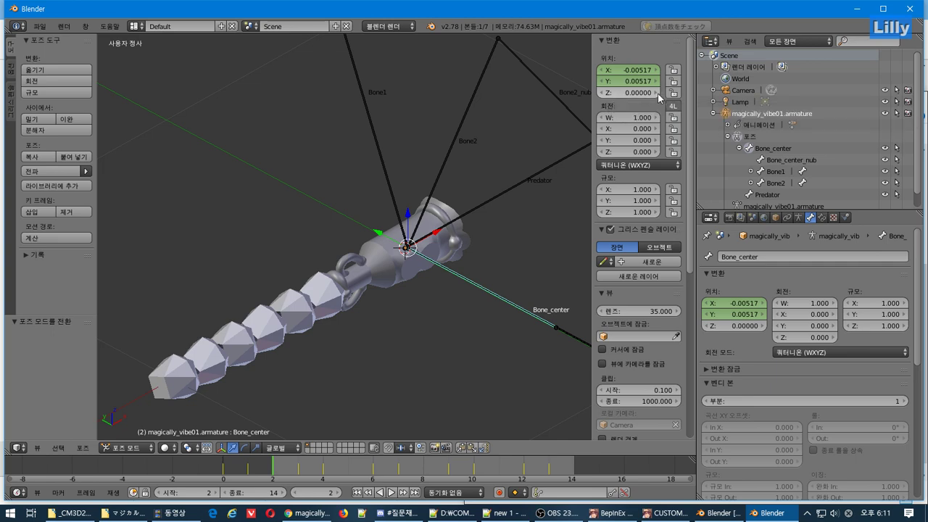
Set Bone_center's Z location to 0.01 on frames 2, 14 and 8, inserting a single keyframe on each.
right_click(649, 98)
click(638, 101)
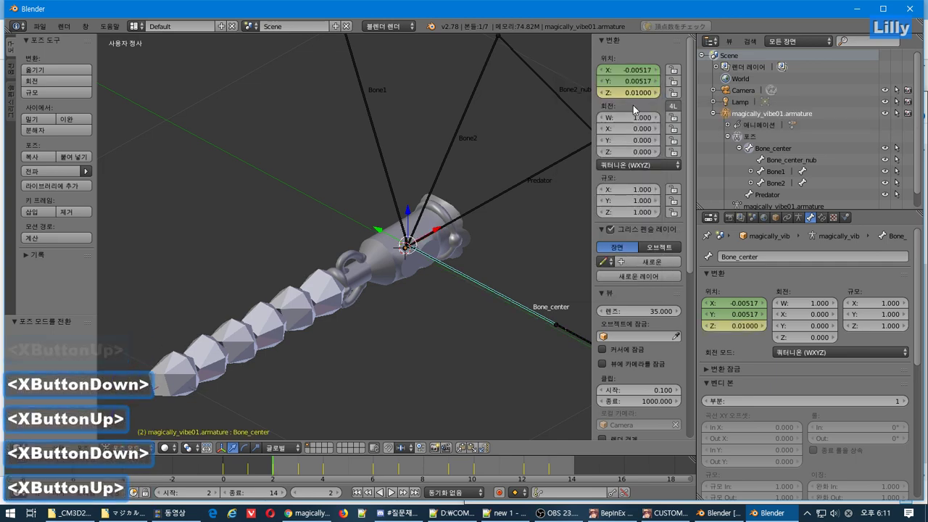
key(shift+Right)
right_click(618, 93)
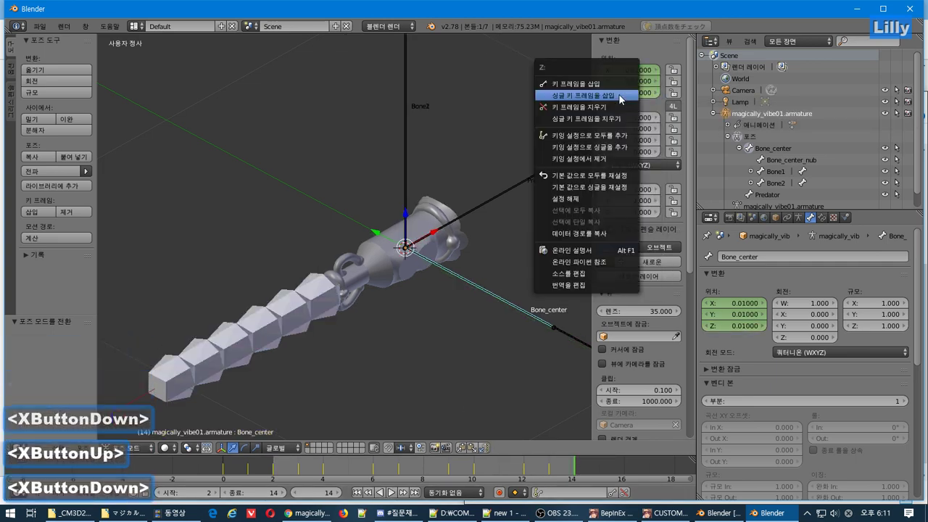
click(616, 97)
click(427, 475)
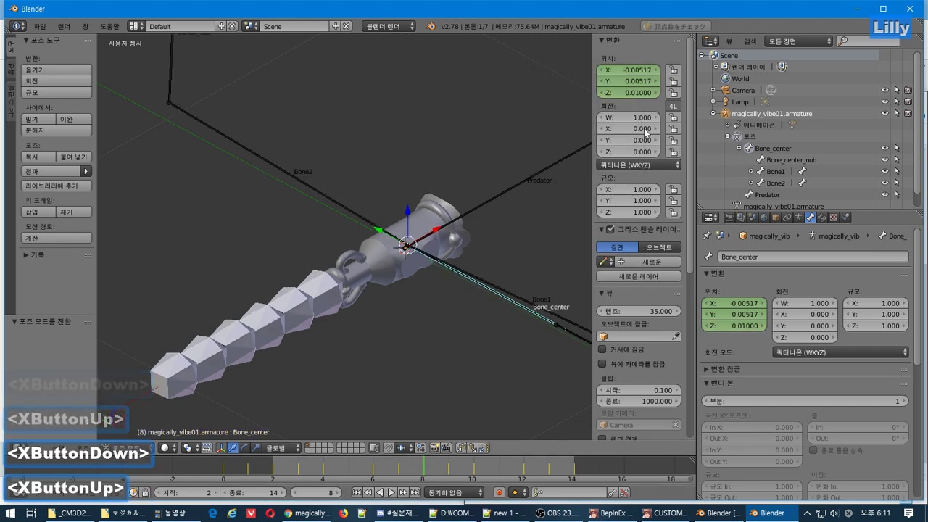
right_click(649, 92)
click(642, 94)
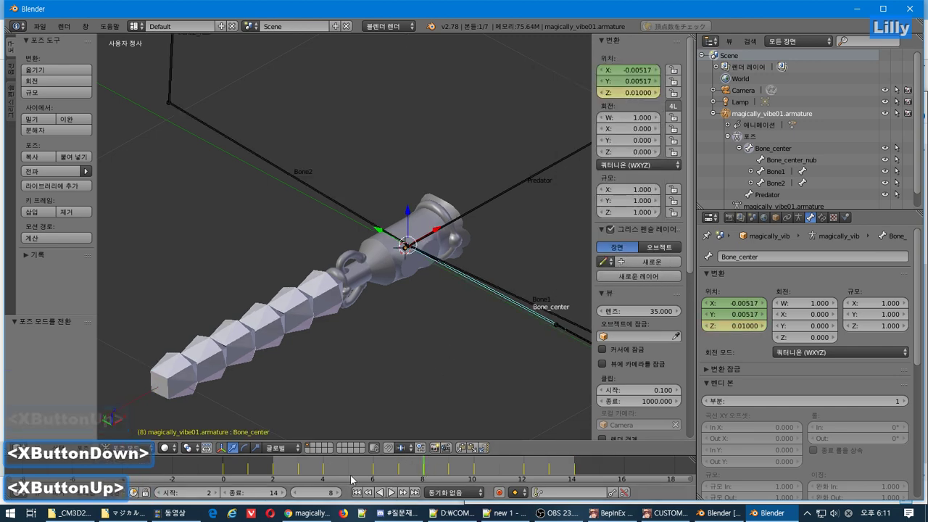
Set Bone_center's Z location to -0.01 on frames 5 and 11, inserting a single keyframe on each.
click(349, 472)
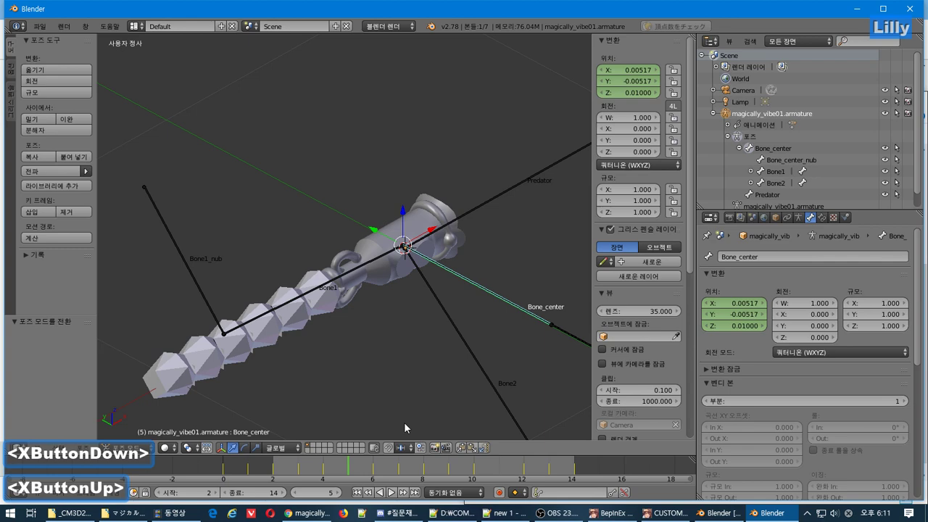
drag(614, 91, 610, 90)
right_click(614, 93)
click(613, 94)
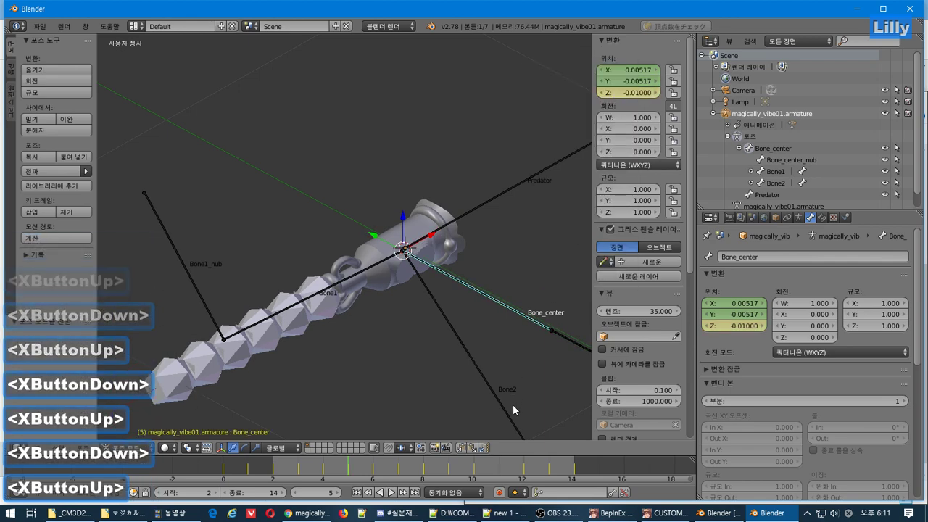
click(499, 472)
click(603, 93)
click(603, 93)
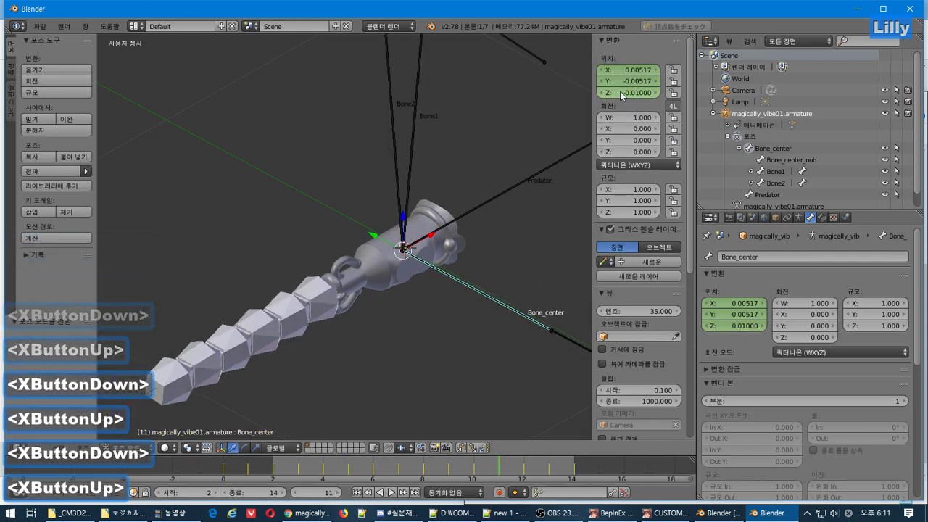
right_click(617, 92)
click(617, 92)
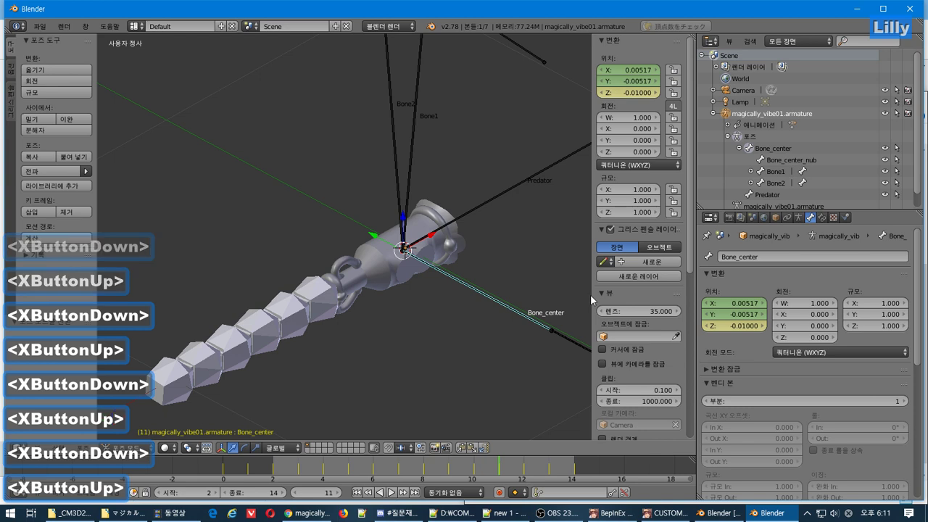
Set the animation's frame range to start at 3 and end at 15.
click(179, 494)
click(259, 491)
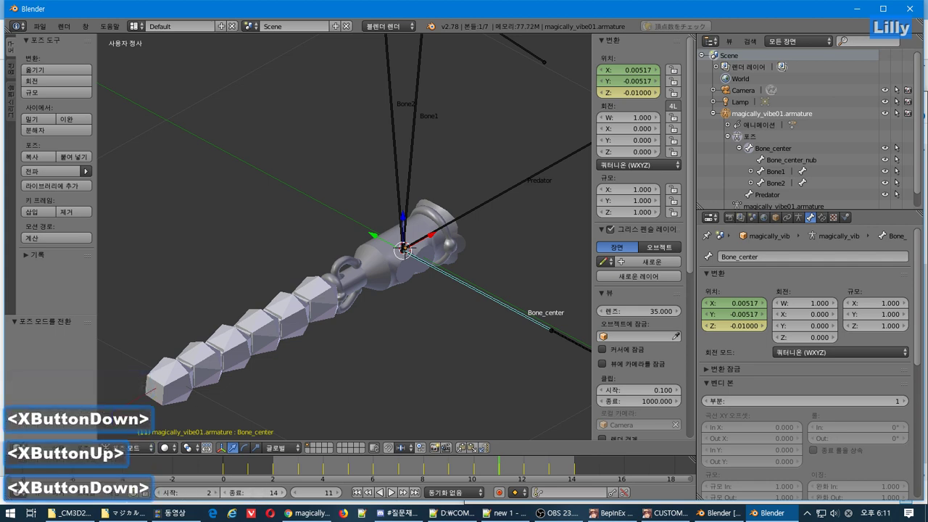
click(283, 493)
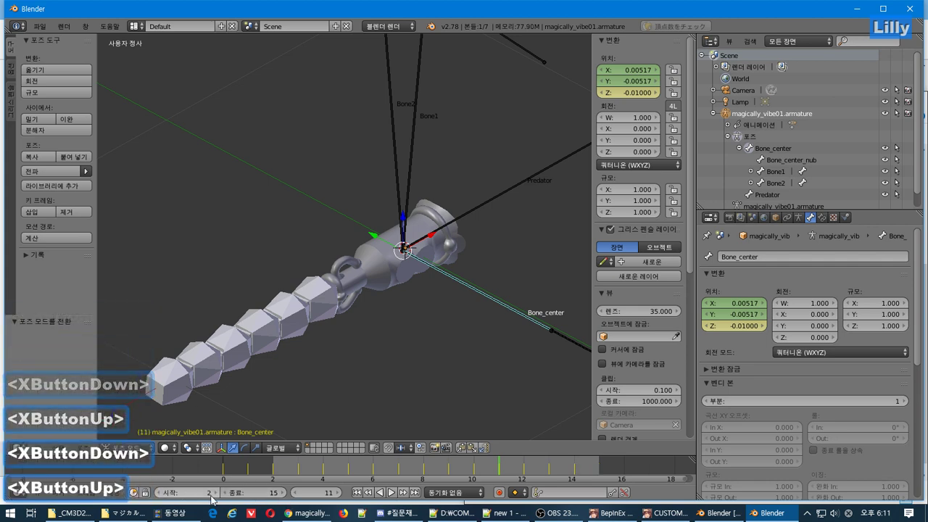
click(213, 494)
Go to frame 15, set Bone_center's X location to -0.01 and insert a single keyframe for it.
click(597, 468)
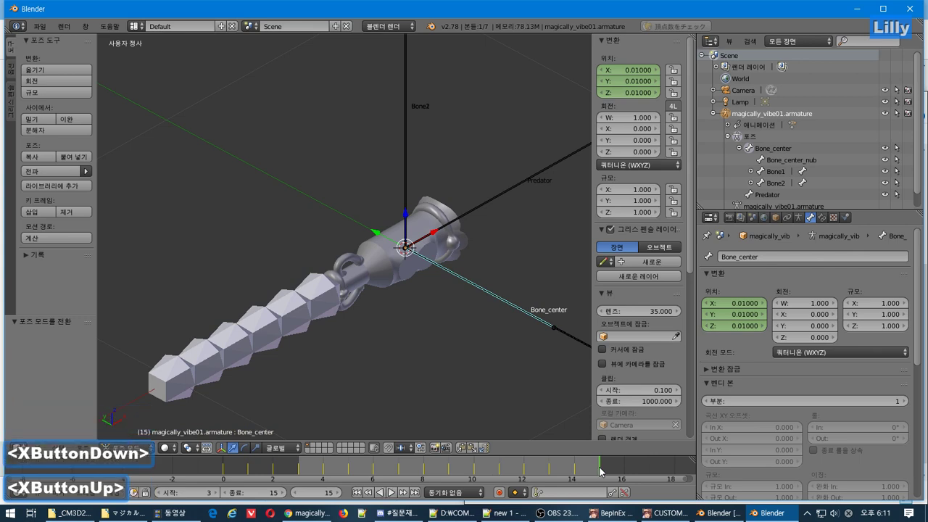
key(alt+a)
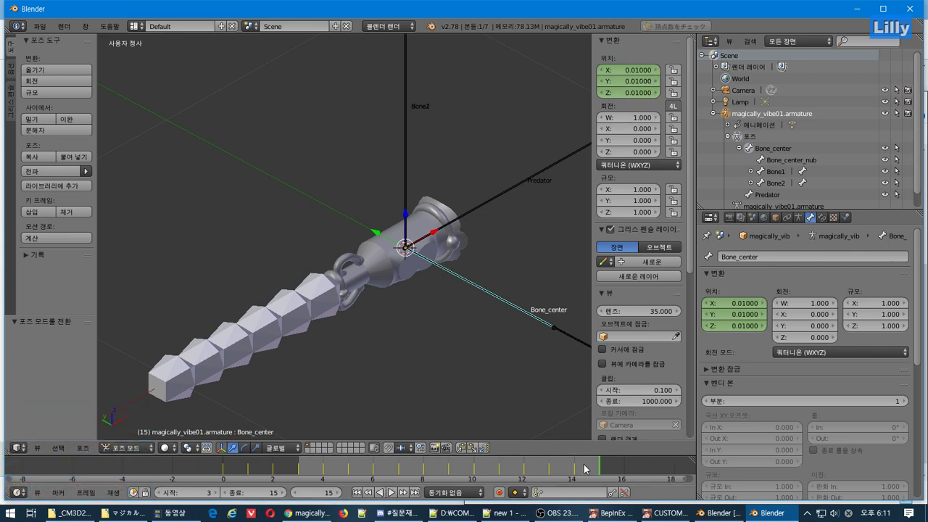
key(alt+a)
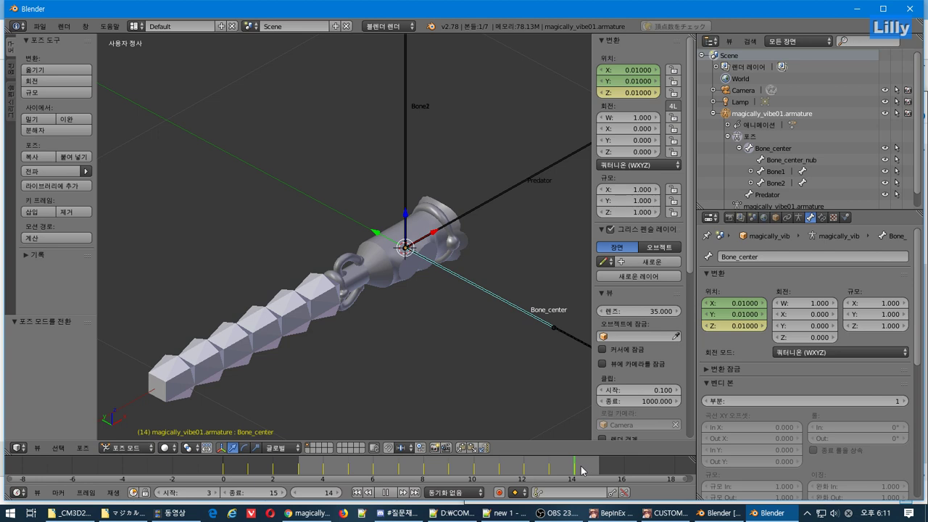
key(alt+a)
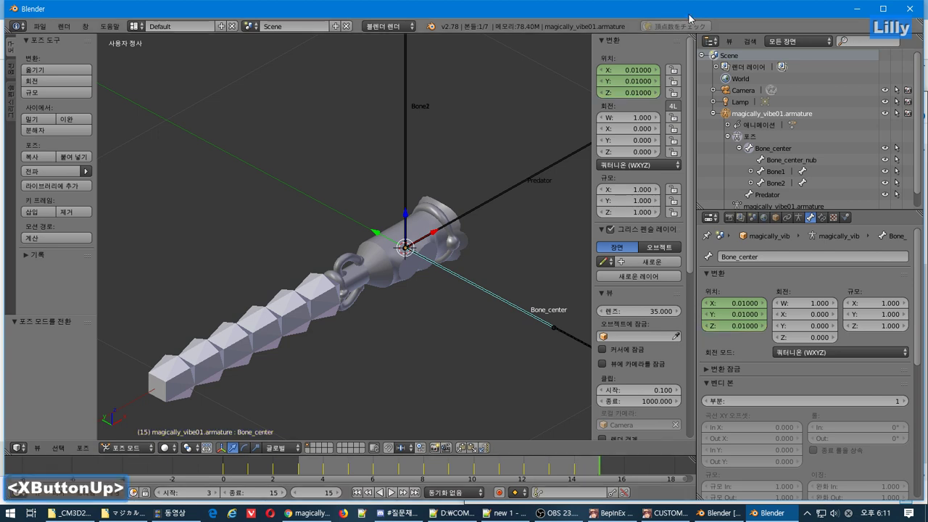
click(600, 70)
click(601, 70)
right_click(616, 70)
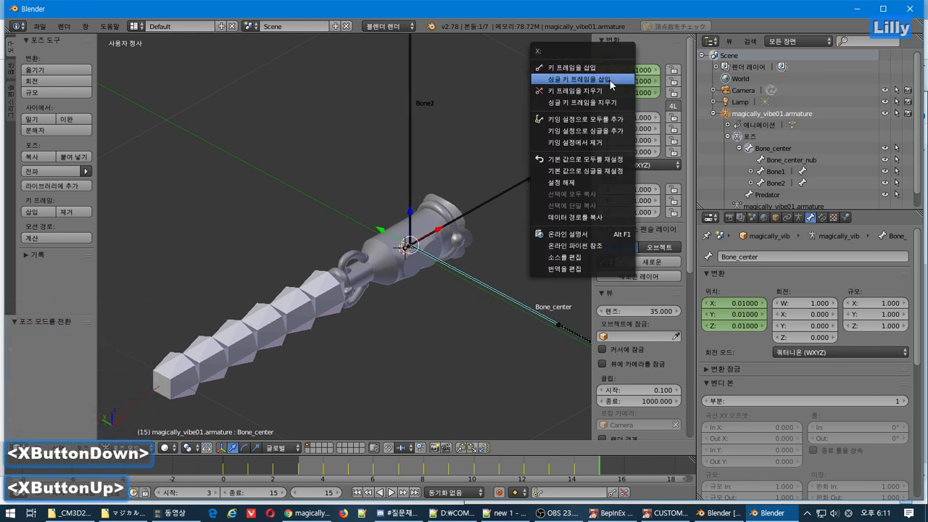
click(609, 79)
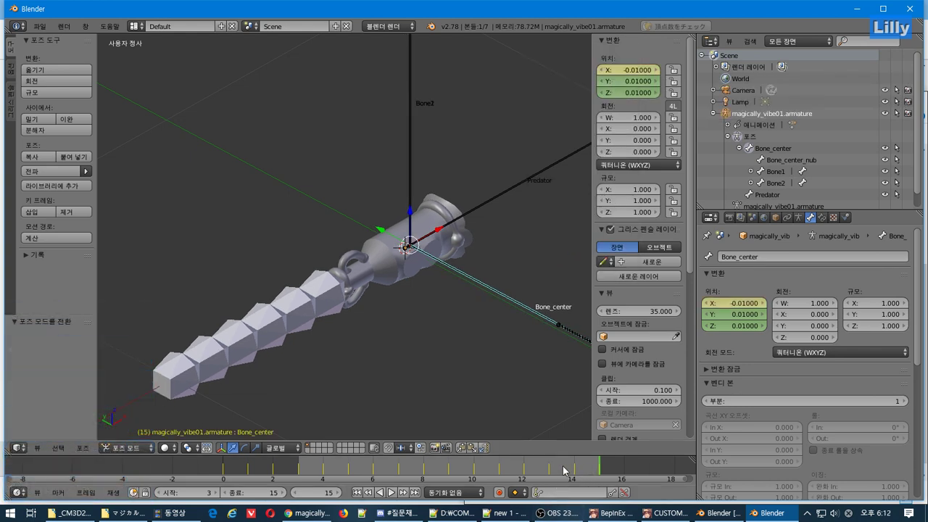
Set the frame range to 4–16, then give Bone_center a single Y location keyframe of -0.01 on frame 16.
click(283, 493)
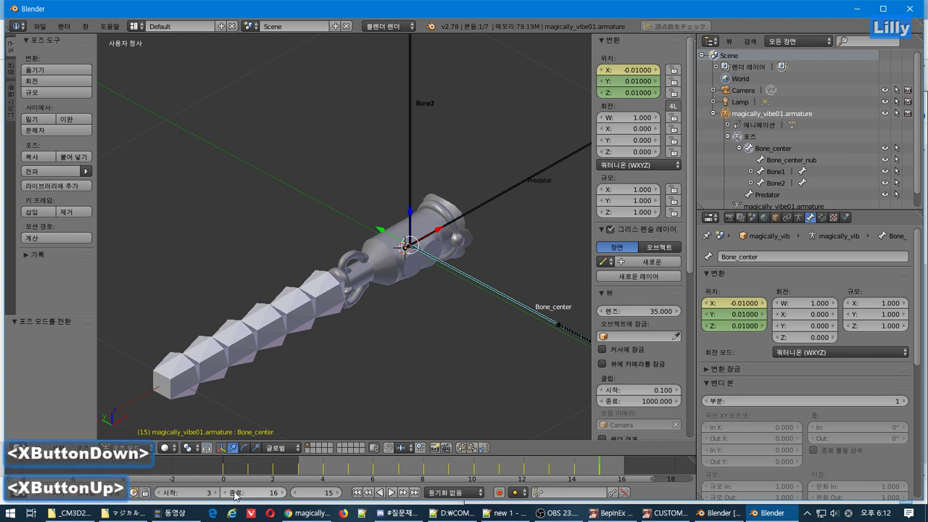
click(214, 493)
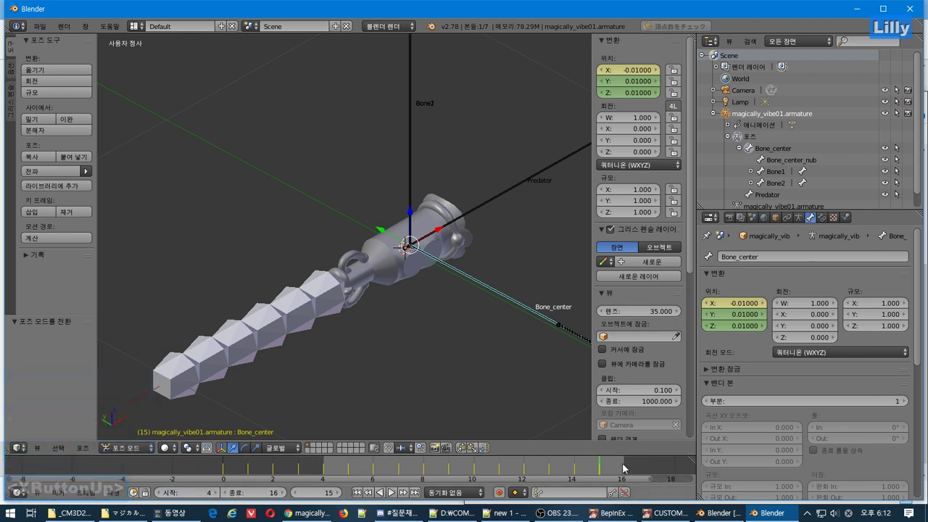
key(alt+a)
key(alt+a)
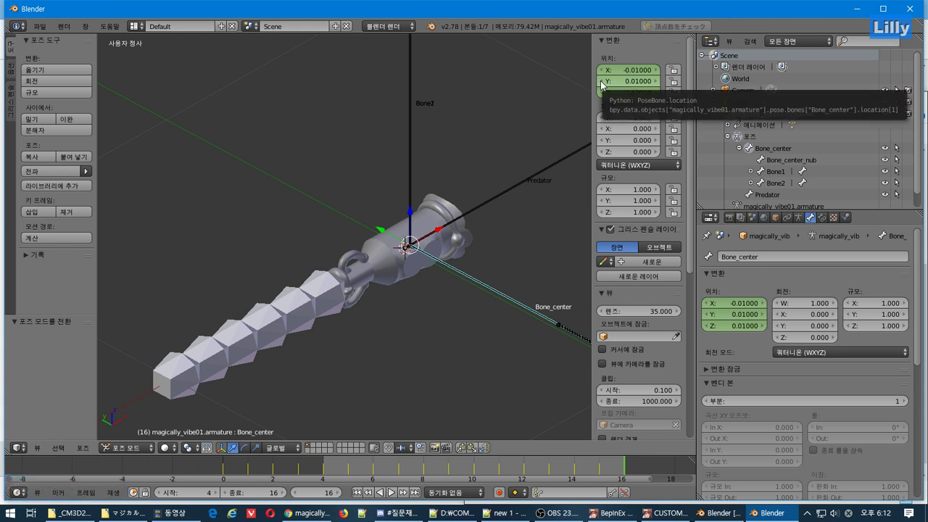
right_click(639, 81)
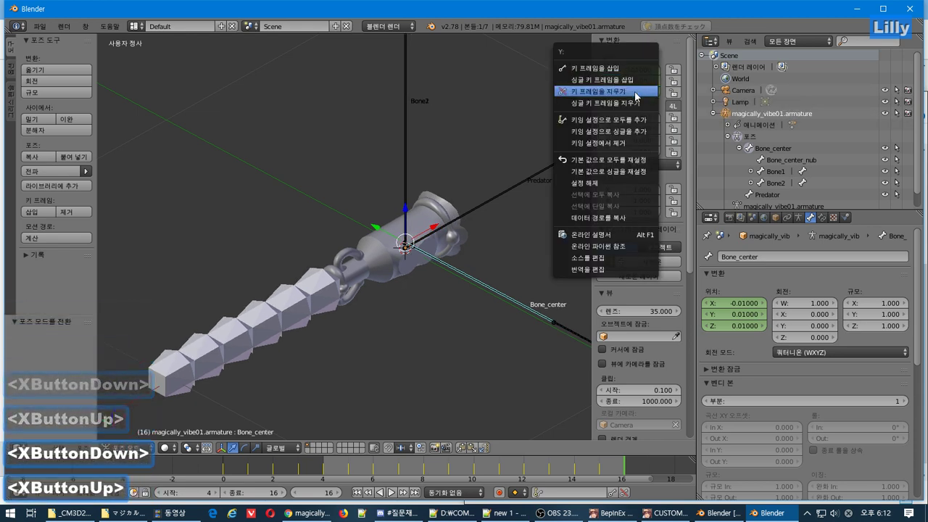
click(637, 80)
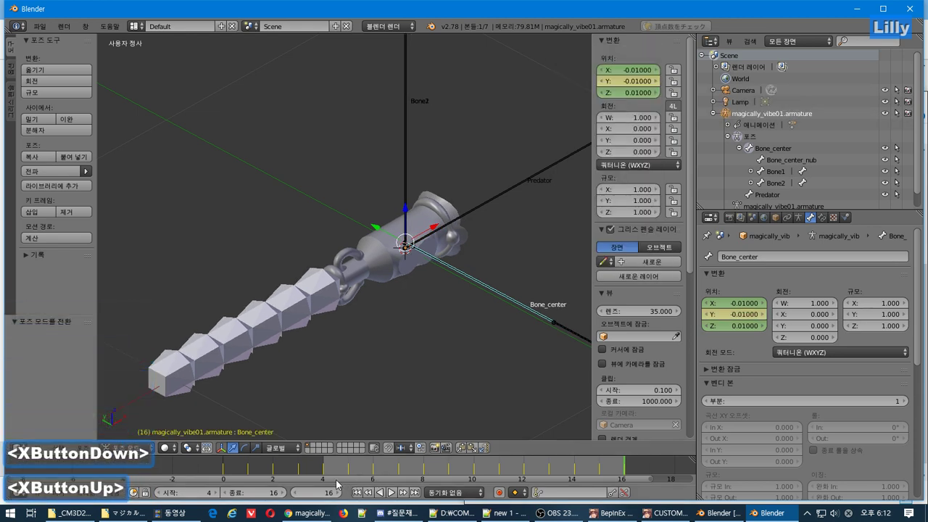
Set the animation's frame range to 0–12, then shift it to start at 2 and end at 14.
click(185, 492)
text(0)
click(273, 496)
click(273, 496)
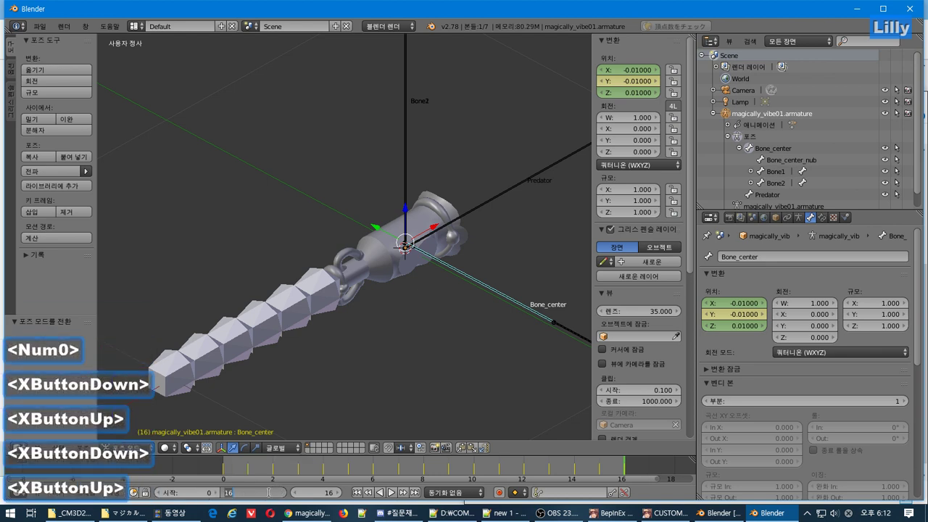
text(12)
click(371, 482)
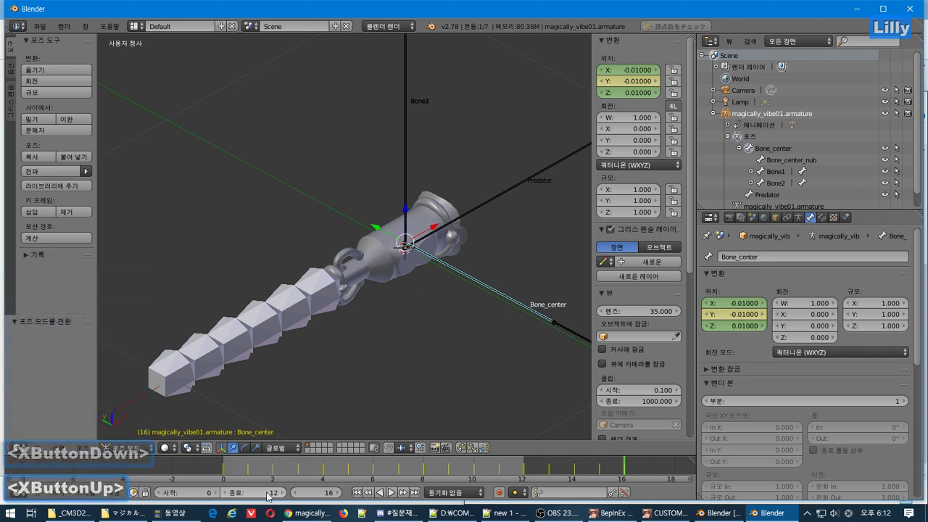
click(289, 495)
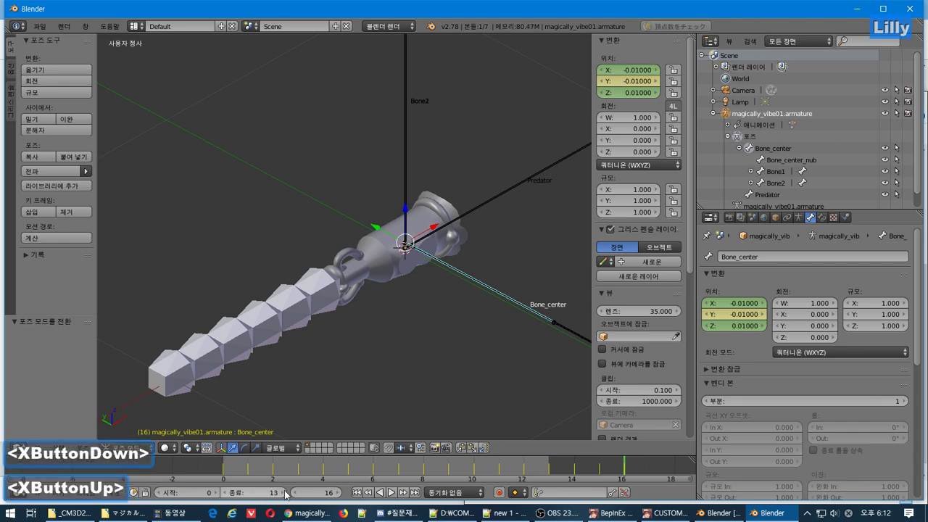
click(217, 494)
click(217, 494)
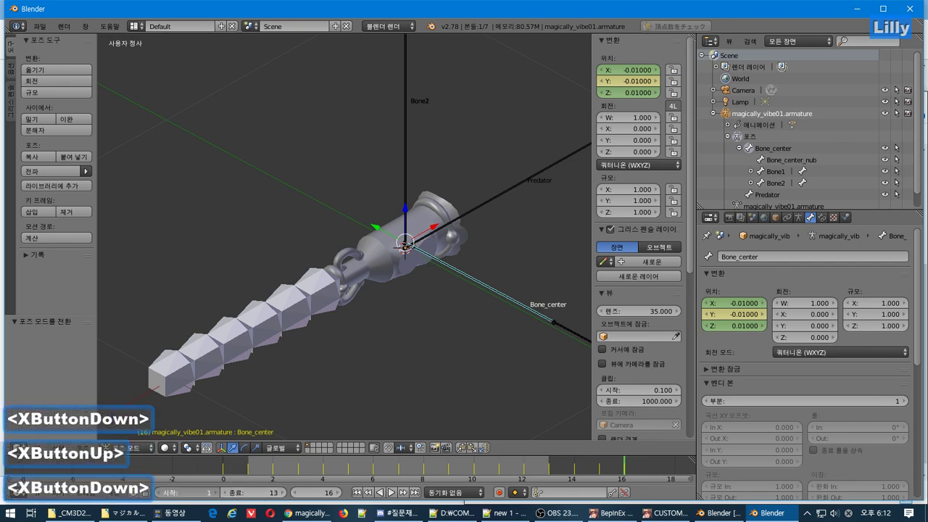
click(283, 495)
Play the animation over the 2–14 range and stop it to check the looping motion.
click(392, 492)
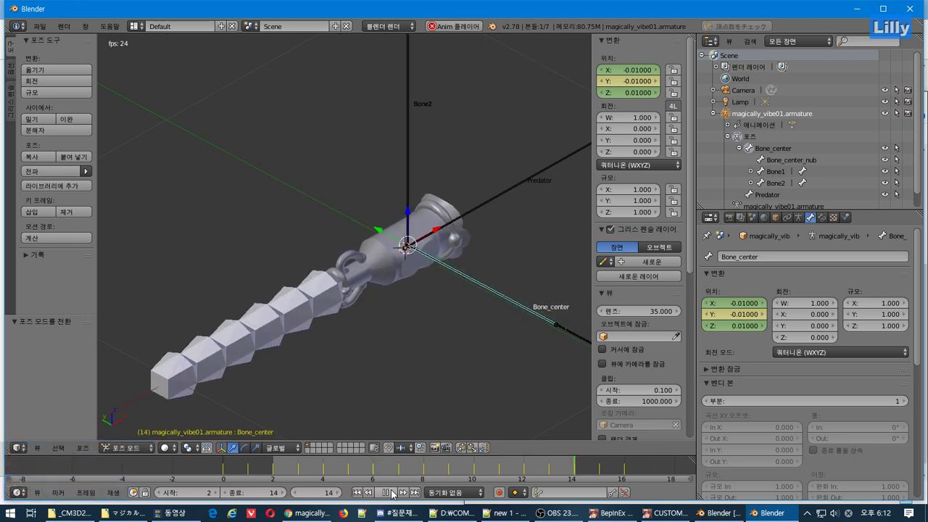
click(387, 492)
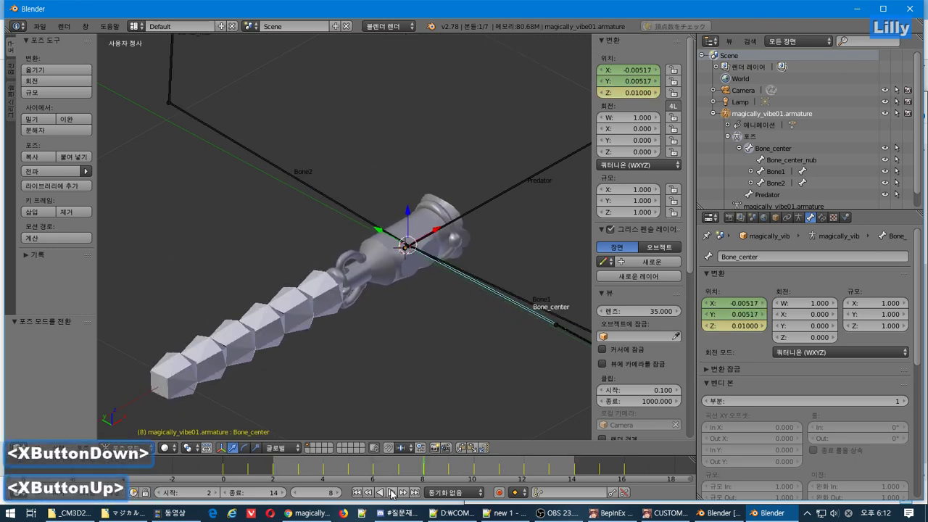
click(369, 493)
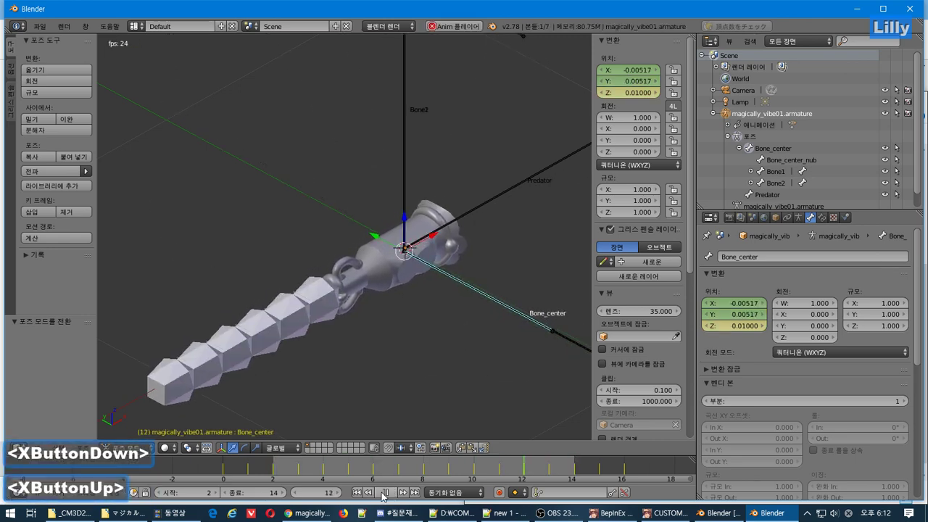
click(369, 492)
click(368, 492)
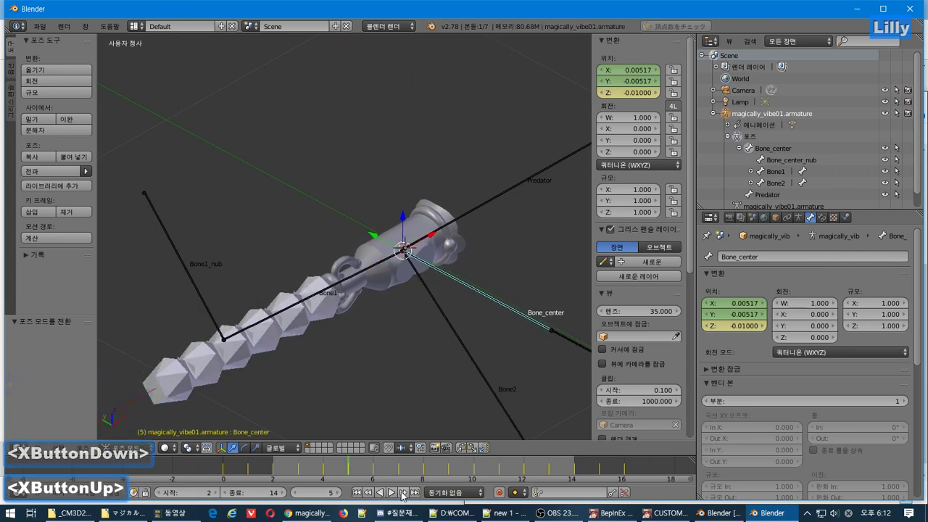
Step forward through the keyframes up to frame 15, examining Bone_center's location values and pose.
click(403, 493)
click(403, 492)
click(403, 492)
click(404, 492)
click(403, 492)
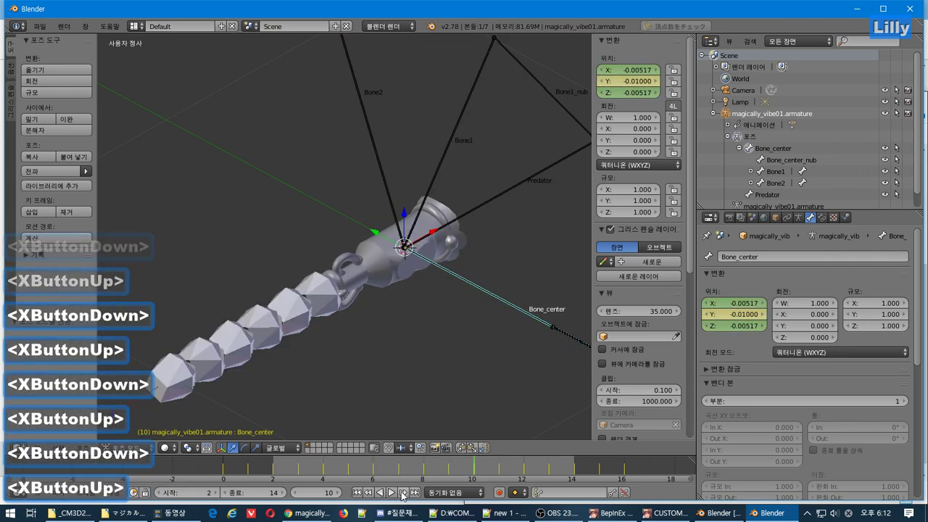
click(403, 492)
click(403, 492)
click(404, 493)
click(403, 493)
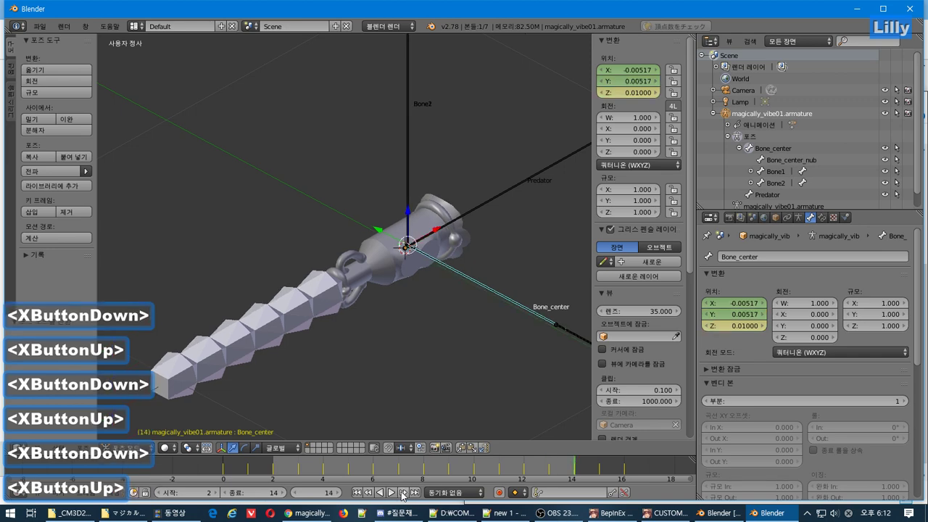
click(403, 492)
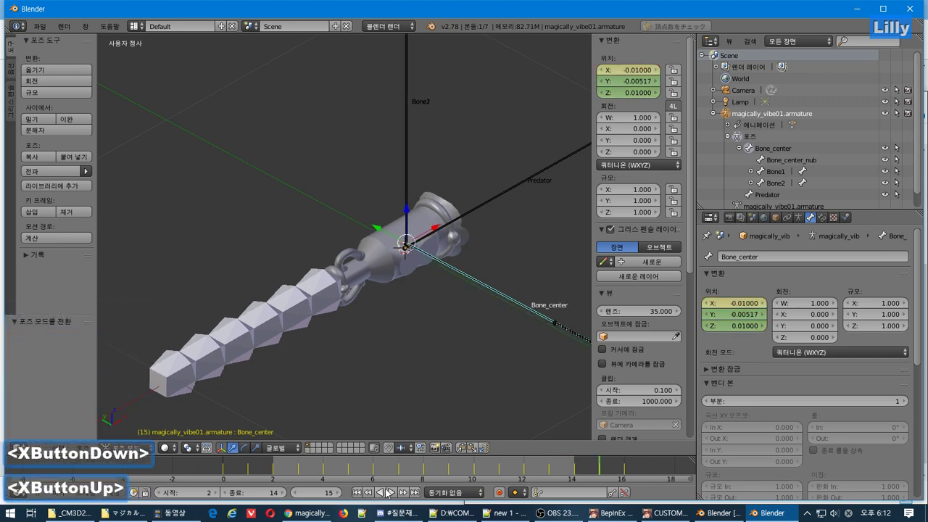
Replay the animation, scrub back to frame 2 and check the loop's motion from its start.
click(372, 493)
click(372, 493)
click(371, 493)
click(371, 493)
click(371, 493)
click(372, 493)
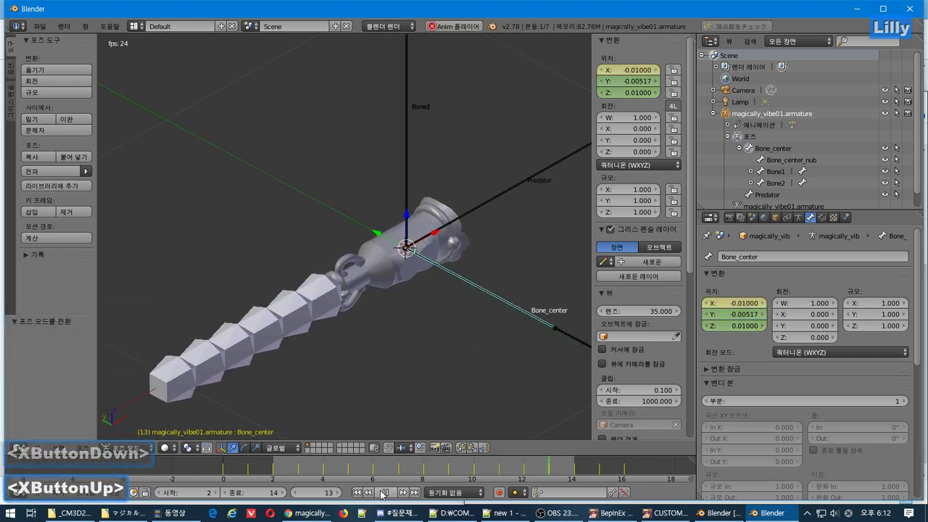
click(372, 493)
click(371, 493)
drag(325, 465, 273, 465)
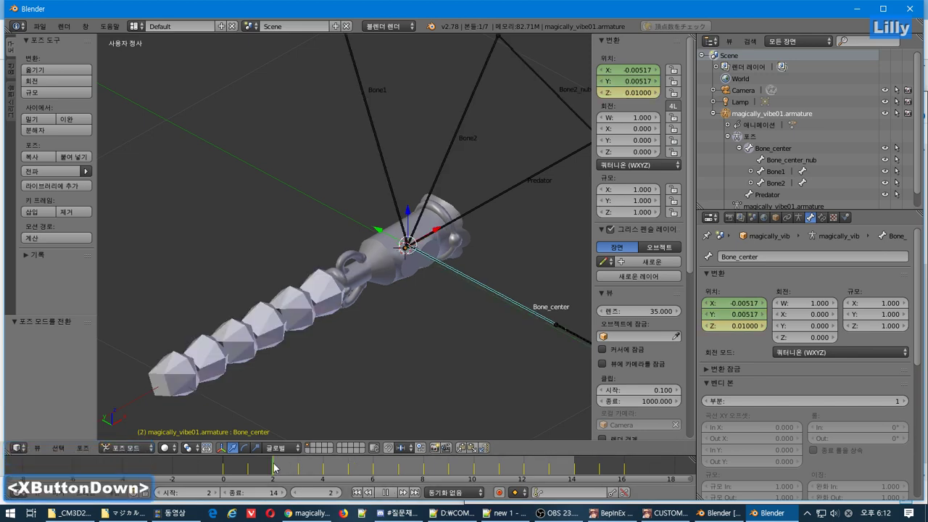
click(393, 493)
Return to frame 2 and step through the keyframes between frames 0 and 15, comparing Bone_center's location values at both loop ends.
click(393, 493)
click(393, 493)
click(394, 493)
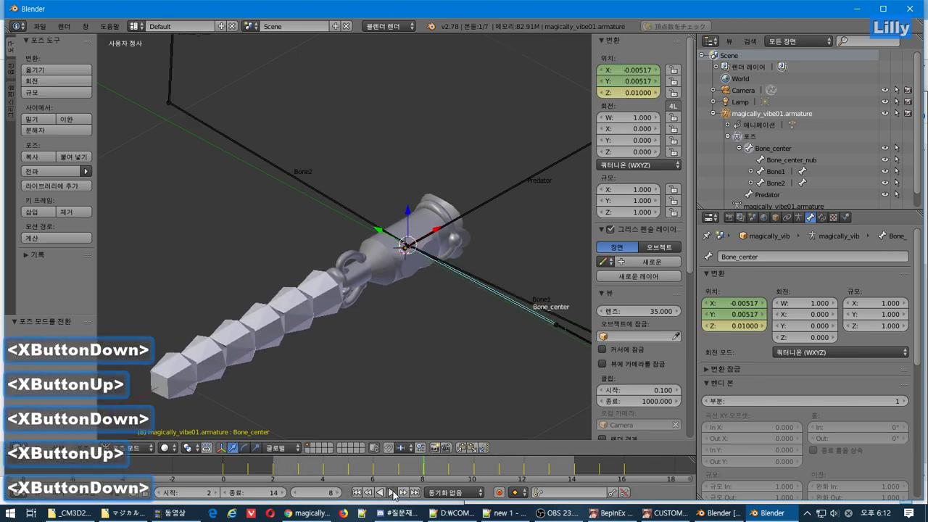
click(393, 493)
click(393, 493)
click(393, 493)
click(393, 493)
drag(302, 469, 272, 469)
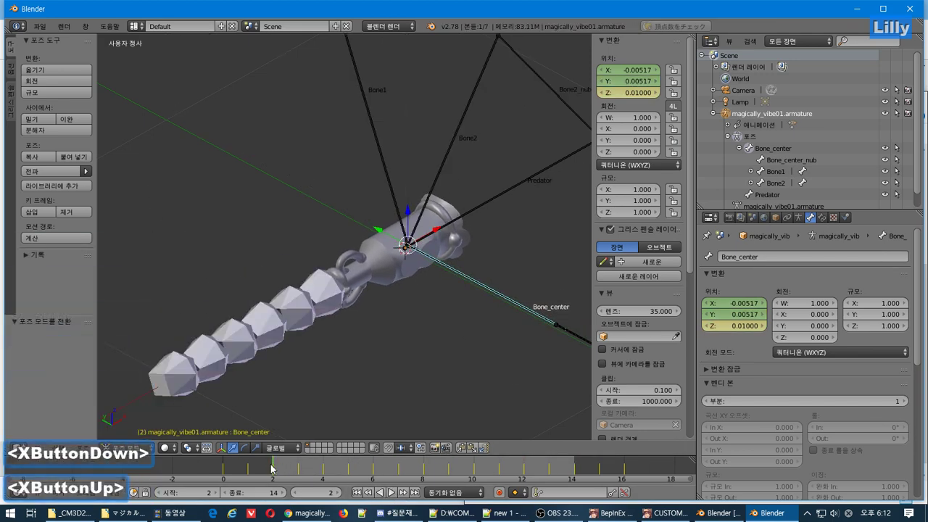
key(Down)
key(Down)
key(Down)
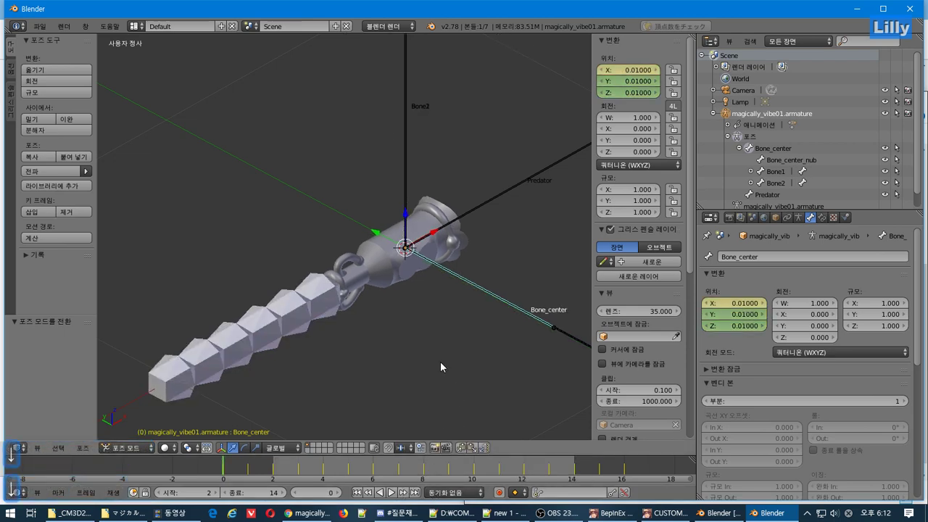
key(Up)
key(Up)
key(Up)
key(Up)
key(Up)
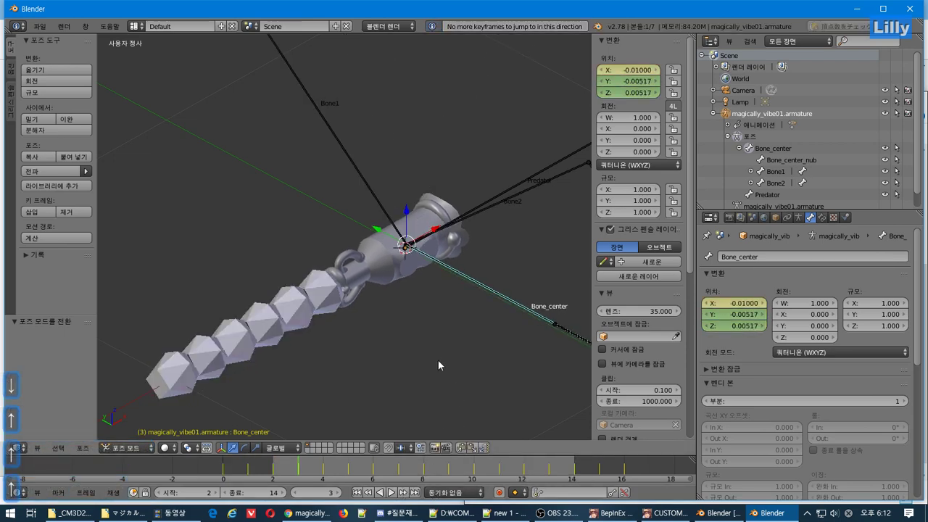
key(Up)
key(Up)
key(Up)
key(Up)
key(Up)
key(Up)
key(Up)
key(Up)
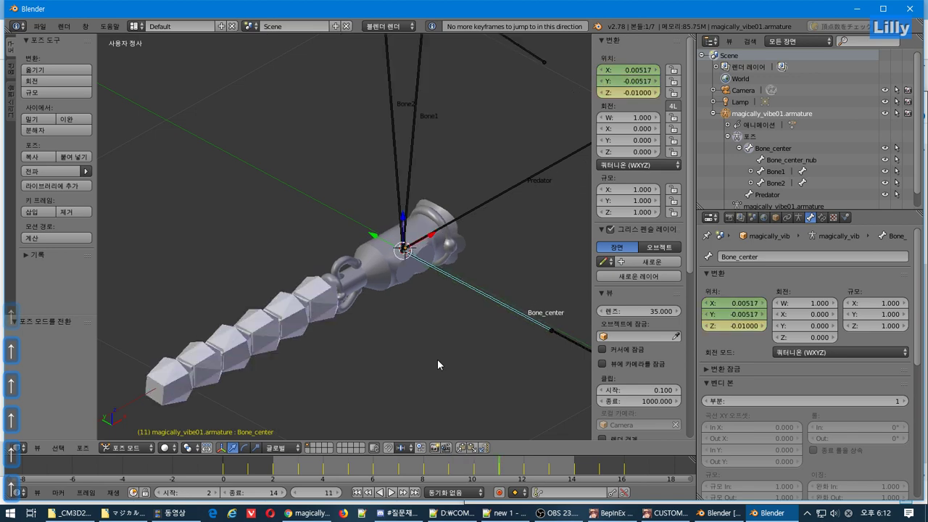
key(Up)
key(Up)
key(Up)
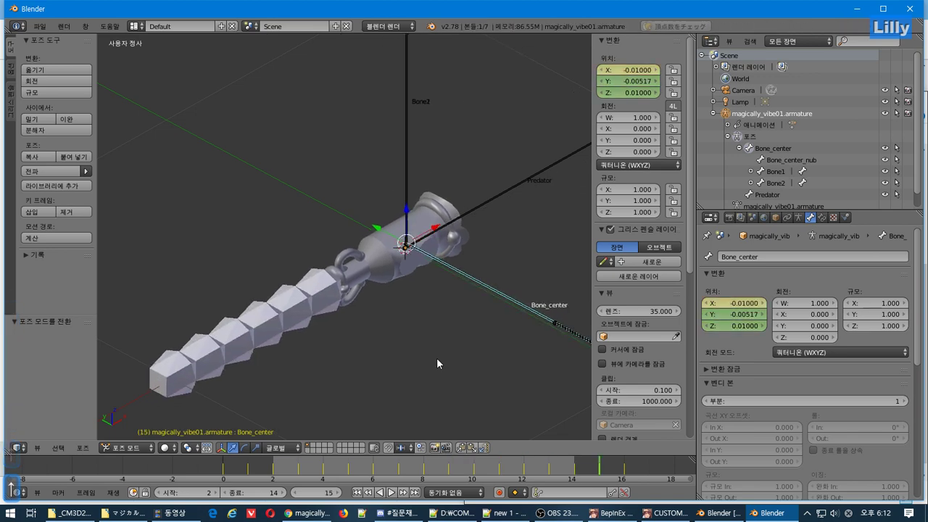
Step back through the keyframes from frame 15 to frame 2, examining Bone_center's location and the bone poses.
key(Down)
key(Down)
key(Down)
key(Down)
key(Down)
key(Down)
key(Down)
key(Down)
key(Down)
key(Down)
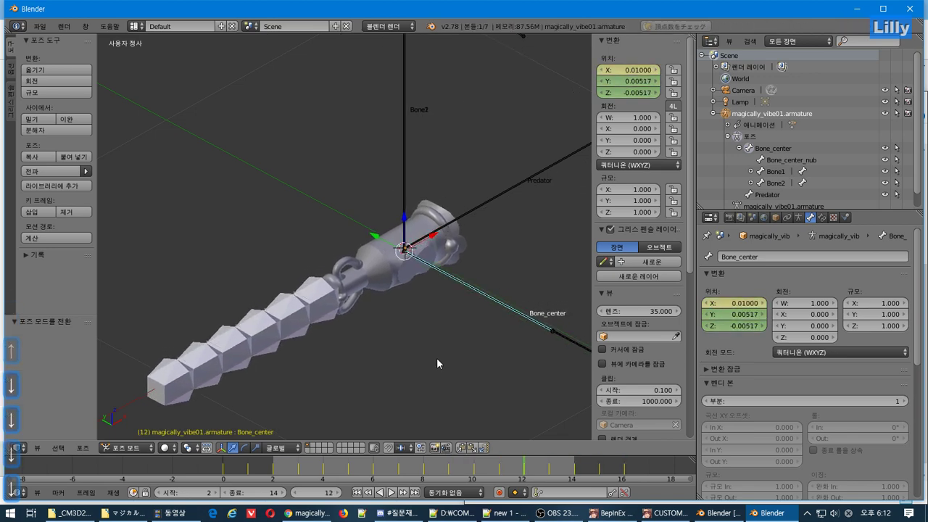
key(Down)
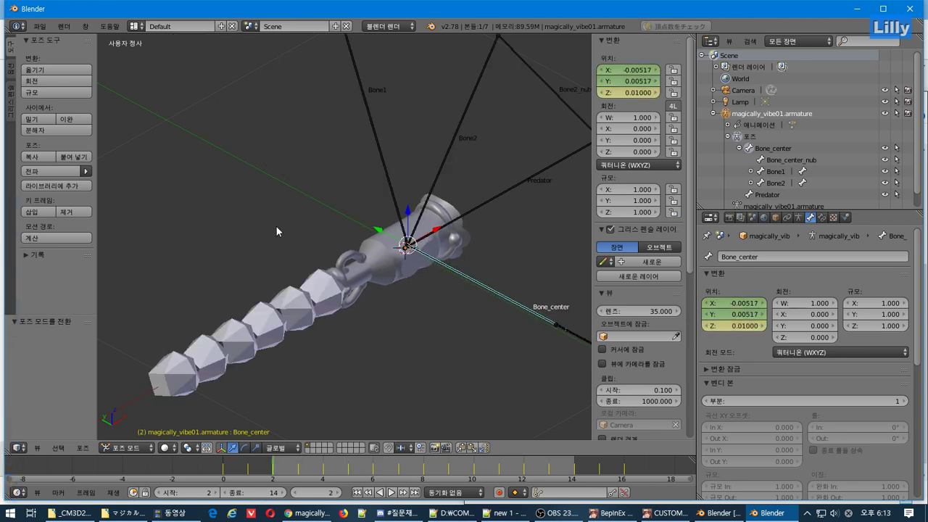
Step forward from frame 2 to frame 12 and back to frame 2, examining how Bone1 and Bone2 rotate.
key(Up)
key(Up)
key(Up)
key(Up)
key(Up)
key(Up)
key(Up)
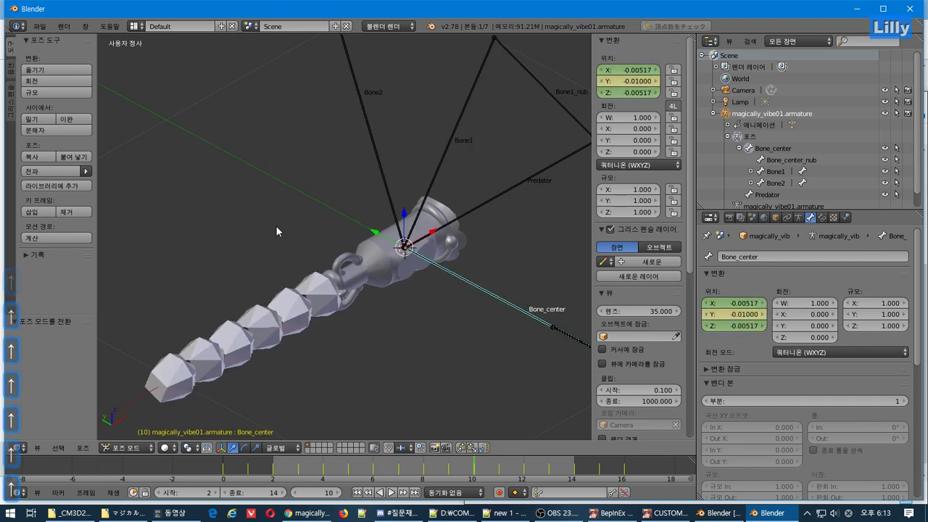
key(Up)
key(Up)
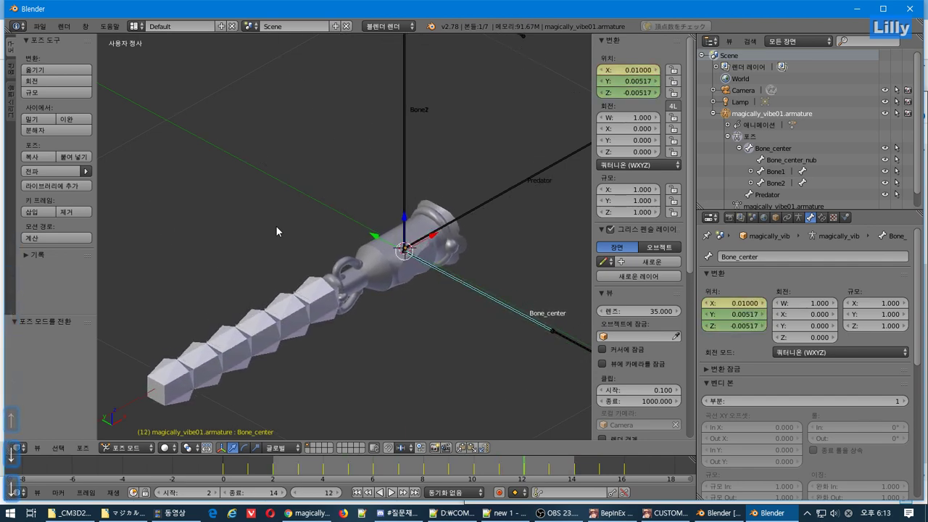
key(Down)
key(Down)
key(Down)
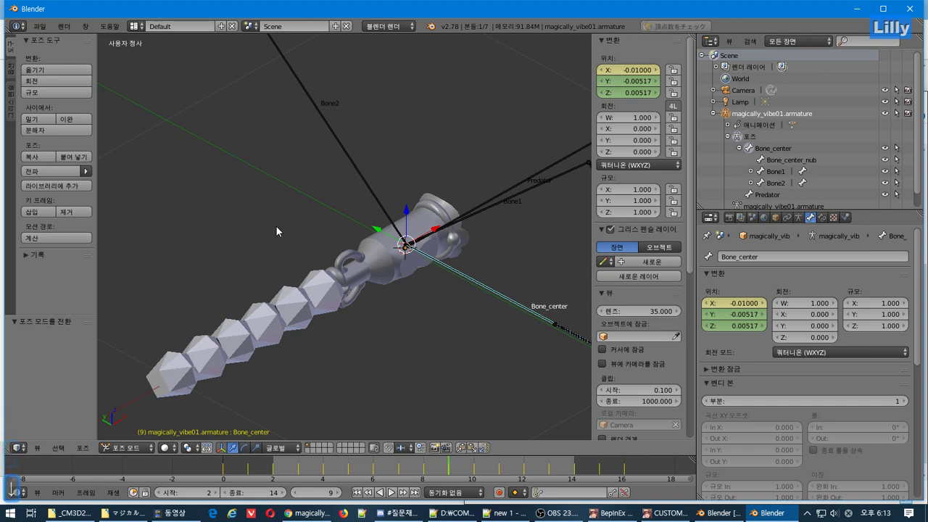
key(Down)
key(Down)
key(Down)
key(Down)
key(Down)
key(Down)
key(Down)
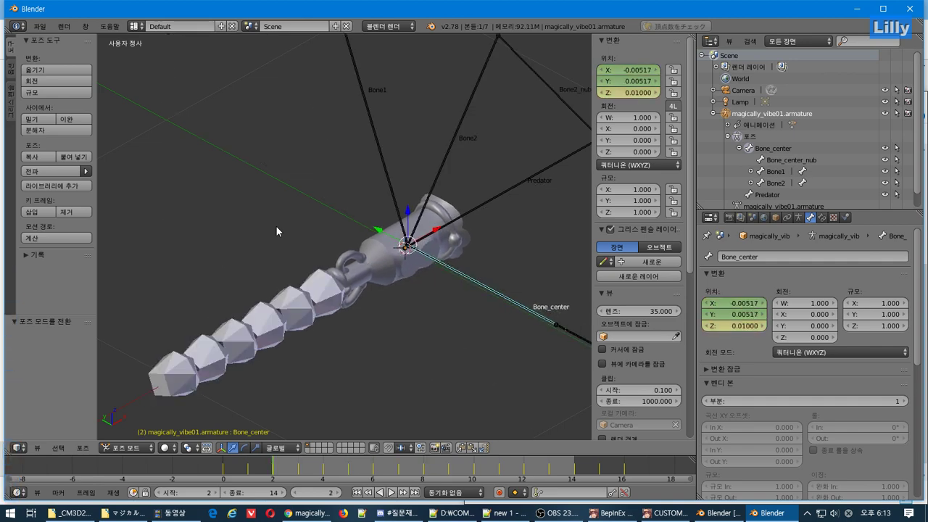
Select Bone1 and keyframe its -360° axis-angle rotation at frame 14.
click(779, 161)
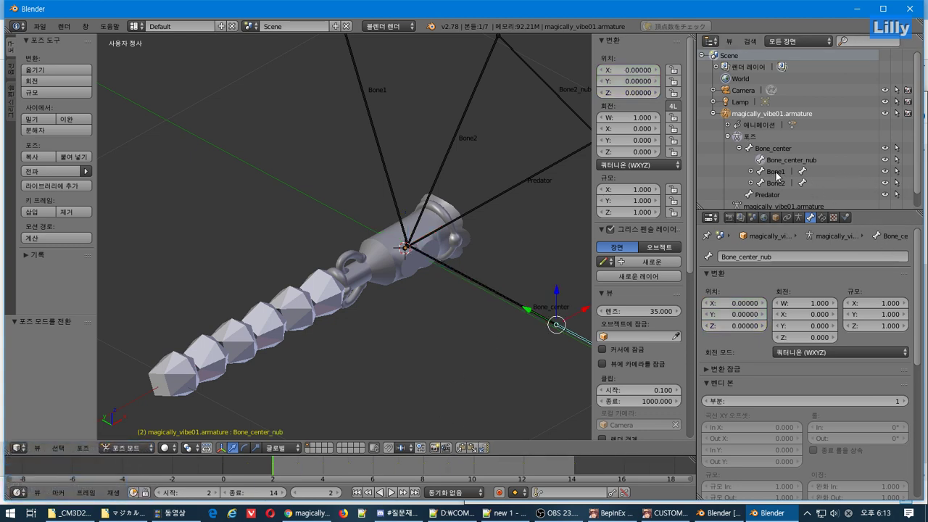
click(777, 172)
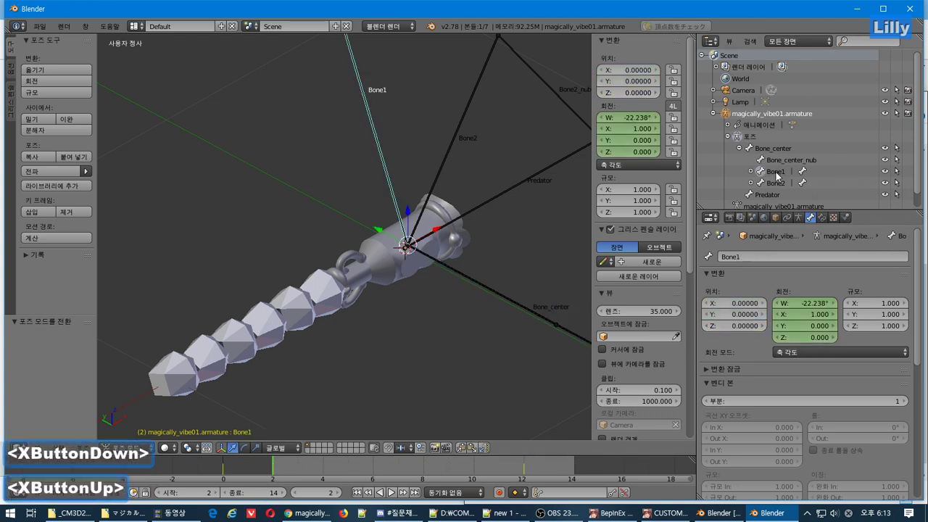
click(578, 470)
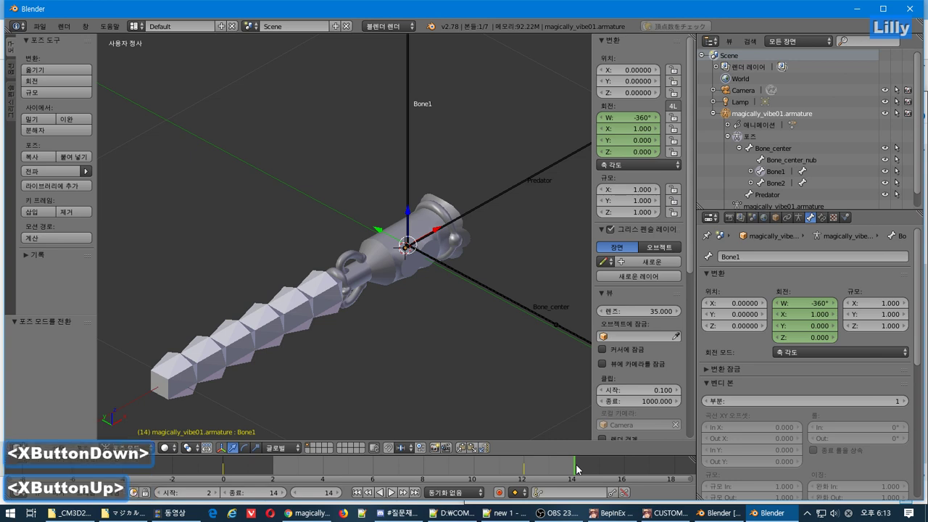
right_click(655, 123)
click(653, 130)
Delete Bone1's rotation keyframe at frame 12 and replace its -360° rotation keyframe at frame 14.
key(Down)
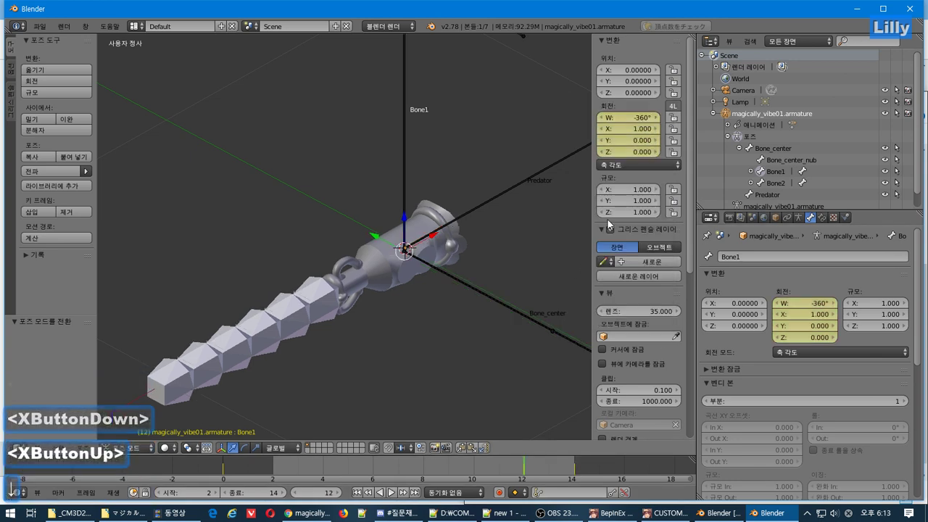
right_click(630, 145)
click(626, 156)
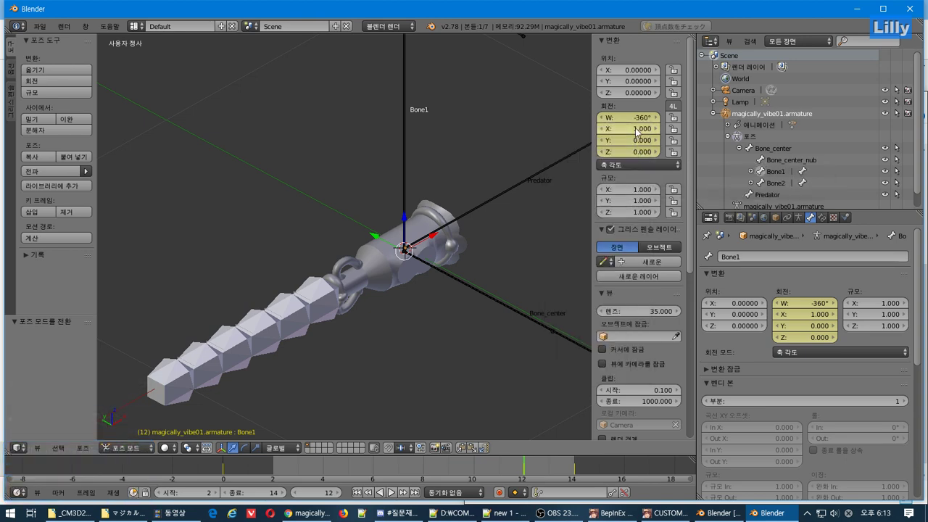
right_click(637, 130)
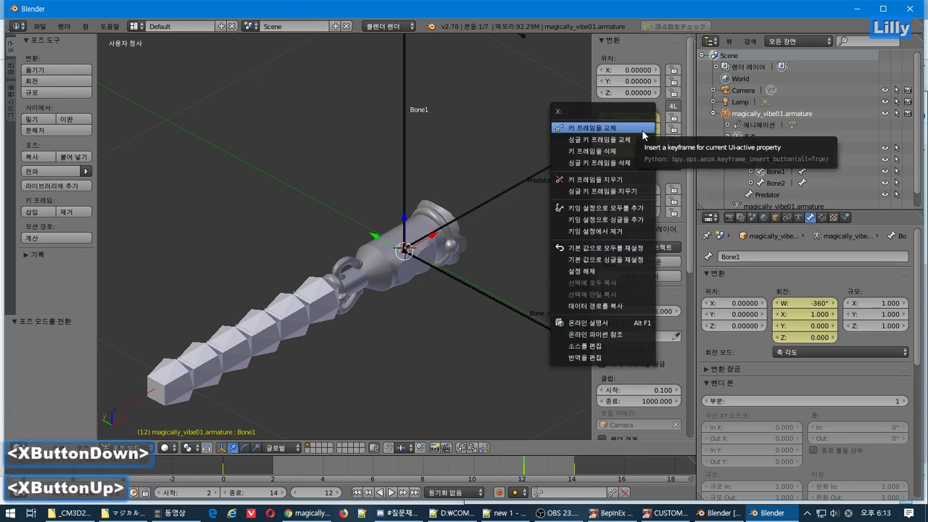
click(642, 151)
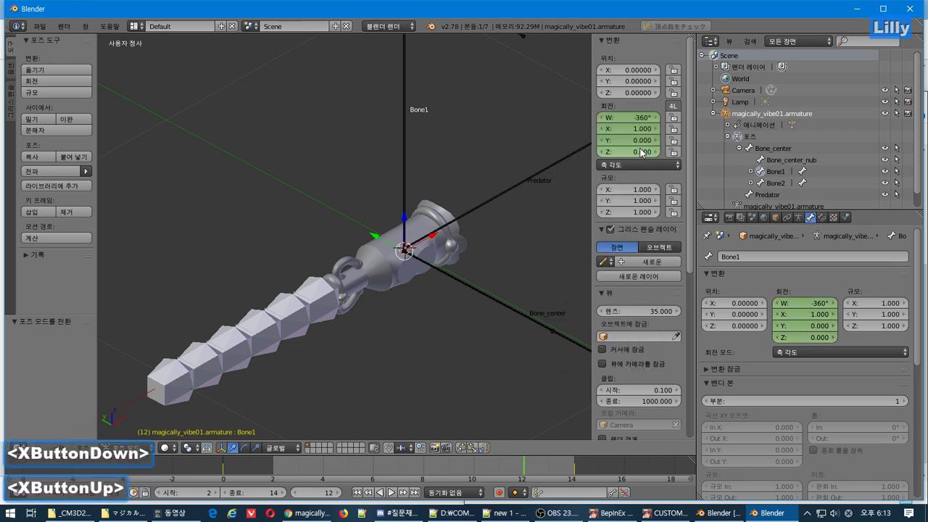
key(Up)
right_click(646, 124)
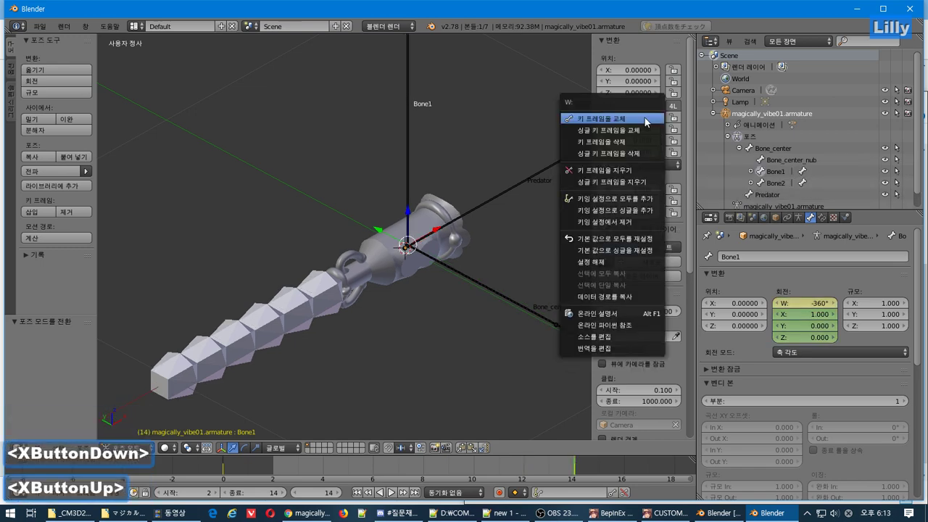
click(644, 119)
Set Bone1's rotation W to 0° at frame 2 and keyframe the rotation there.
key(Down)
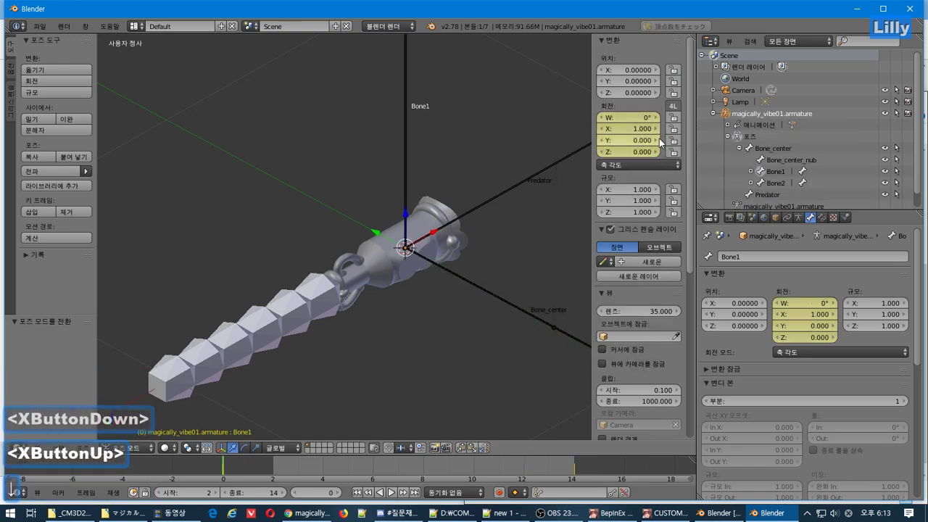
click(272, 475)
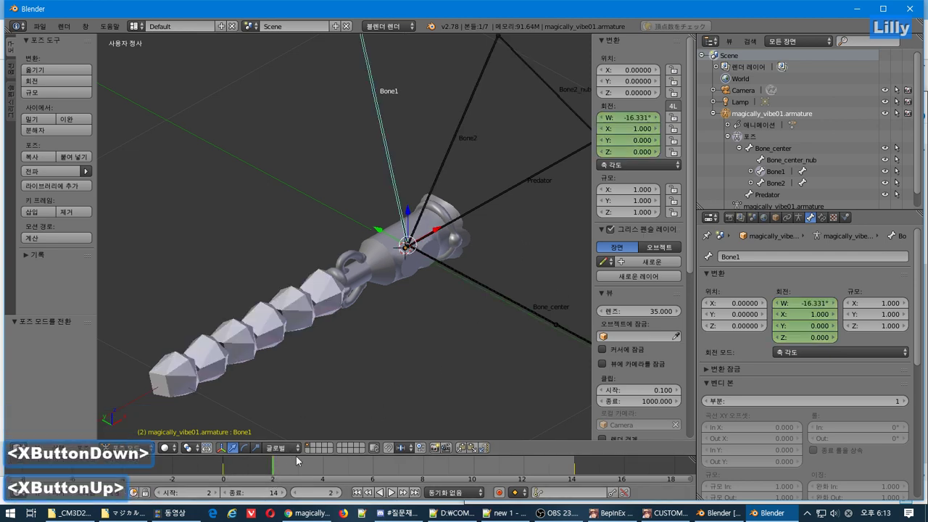
click(630, 117)
text(0)
click(631, 118)
text(0)
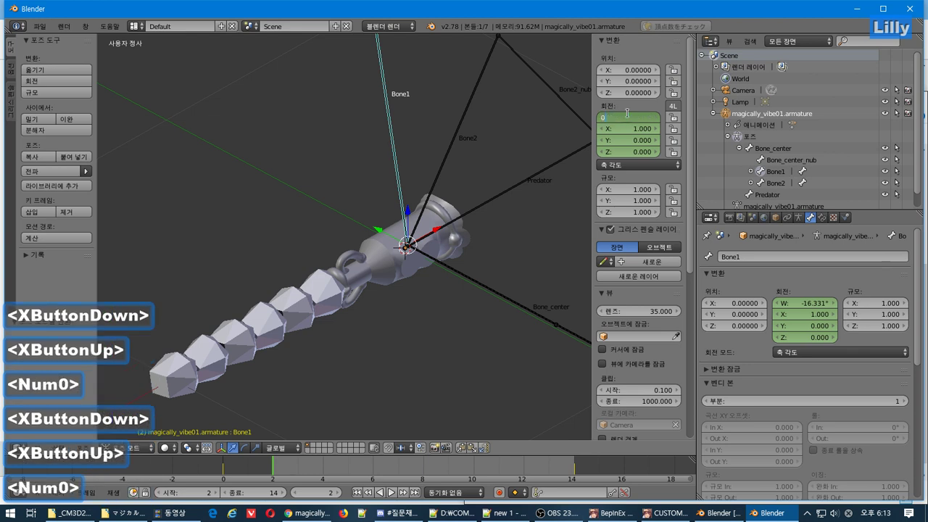
key(Return)
right_click(630, 118)
click(634, 122)
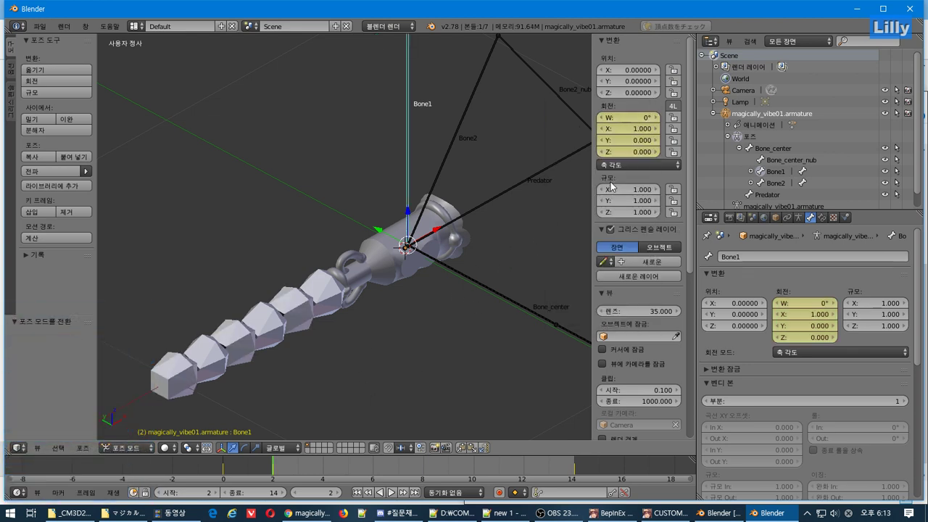
Keyframe Bone2's 360° rotation at frame 14 and delete its rotation keyframe at frame 12.
click(765, 185)
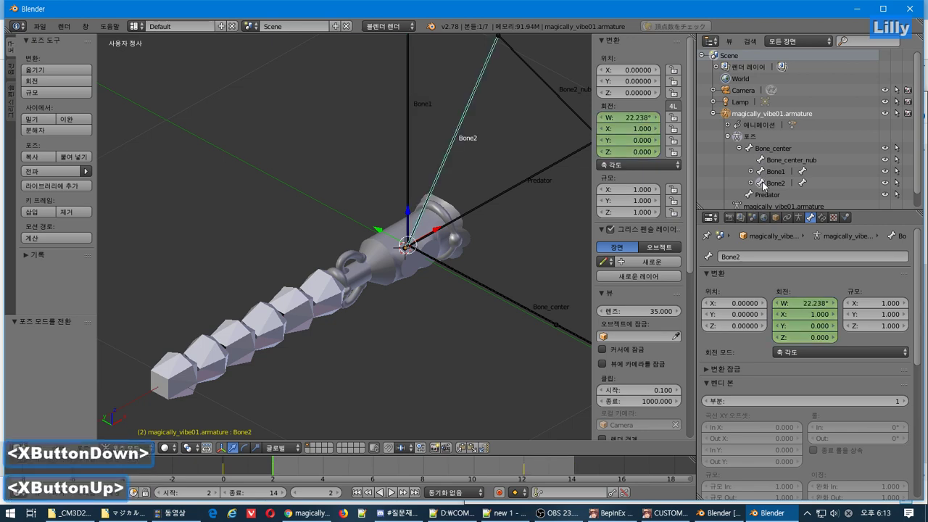
click(578, 489)
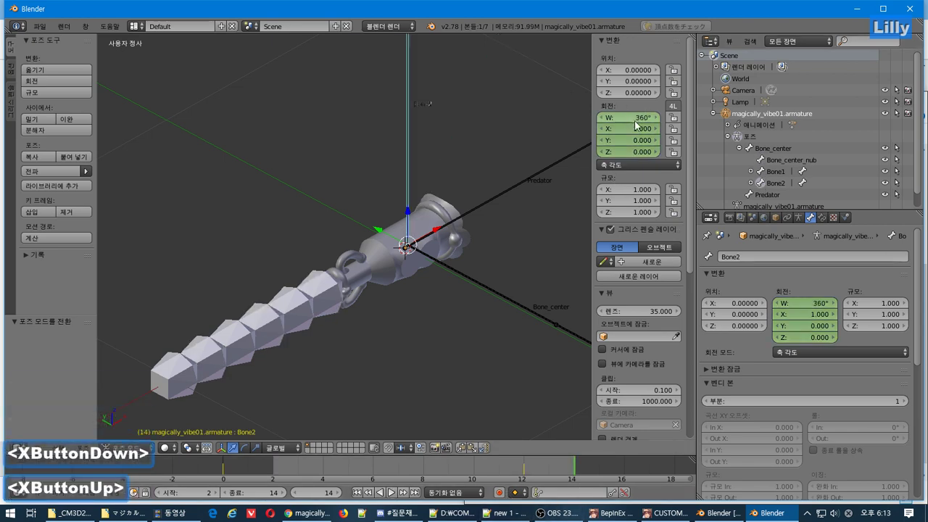
right_click(635, 124)
click(635, 120)
key(Left)
key(Left)
right_click(635, 152)
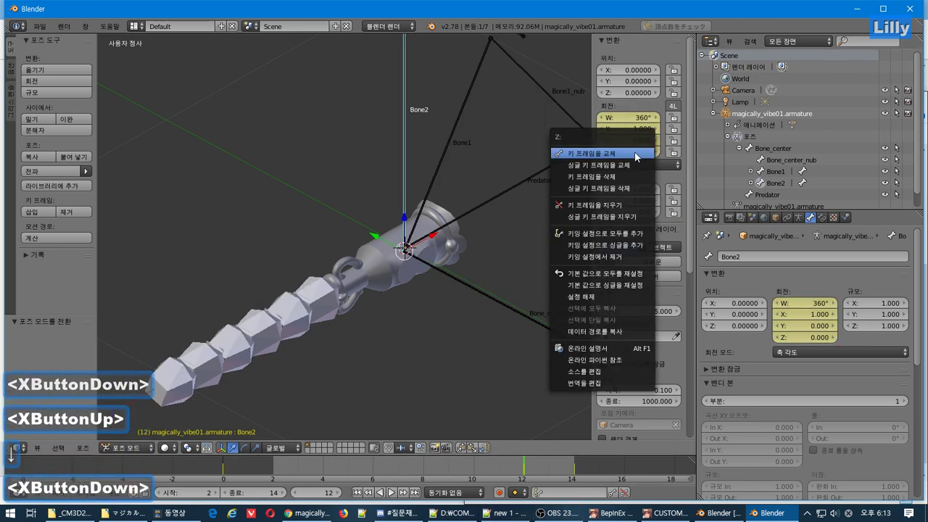
click(635, 176)
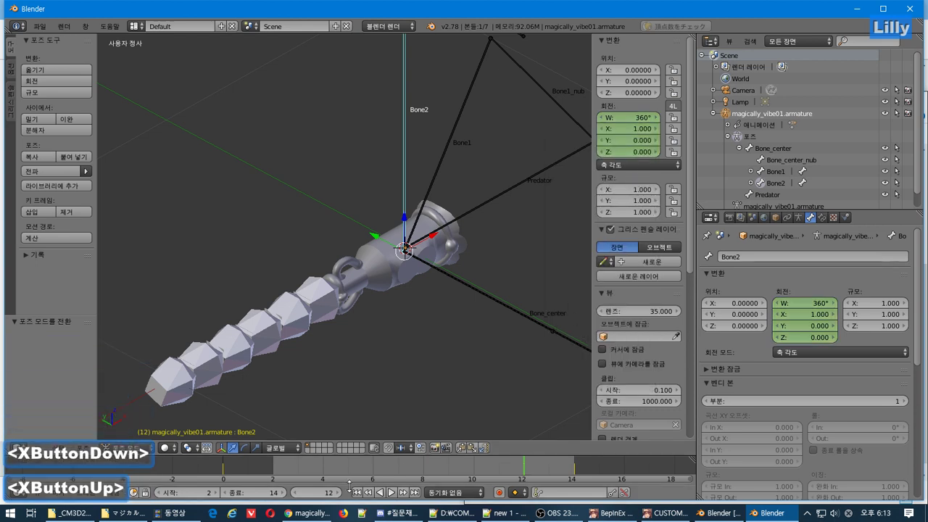
Set Bone2's rotation W to 0° at frame 2, keyframe it, and play the 2–14 loop to check the motion.
click(271, 467)
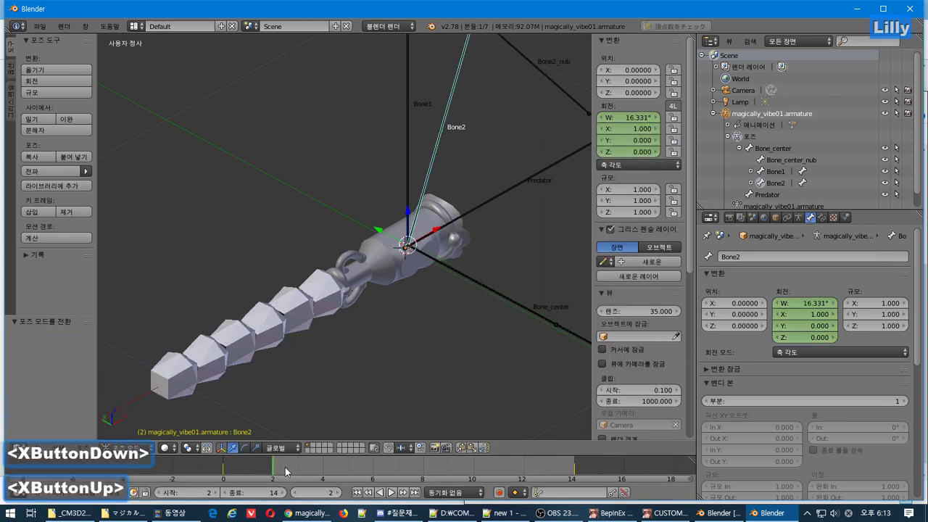
click(628, 117)
text(0)
key(Return)
right_click(628, 118)
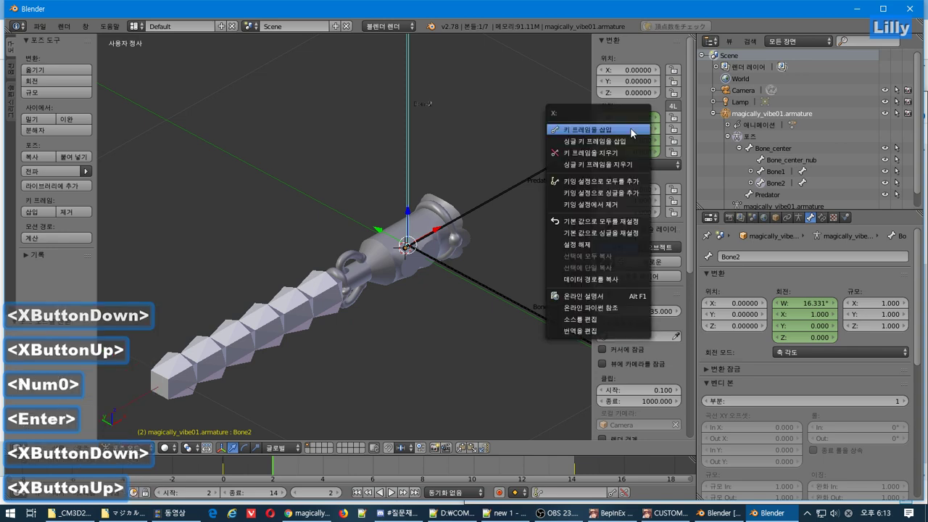
click(616, 124)
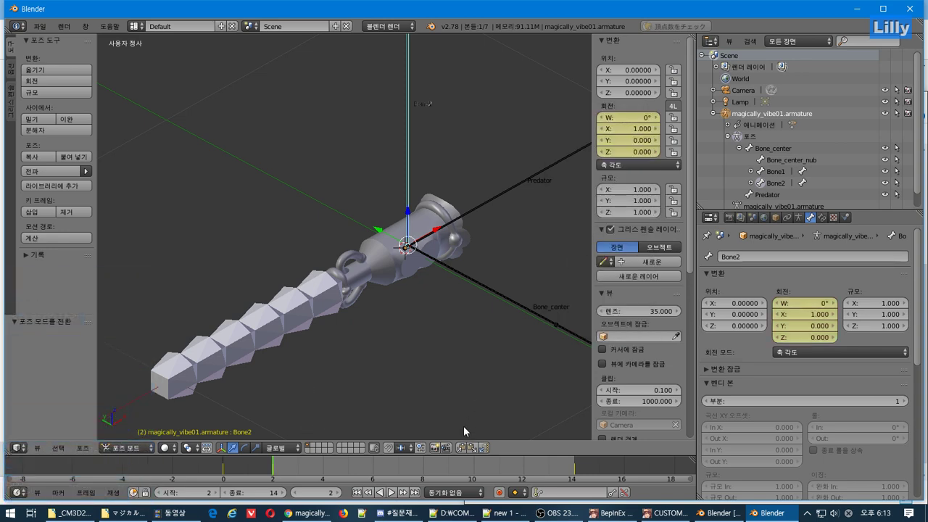
click(391, 493)
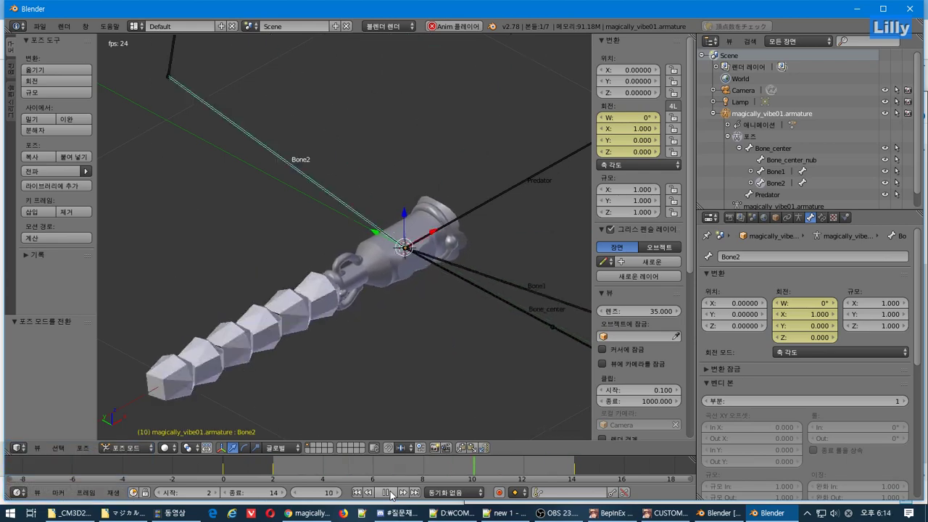
click(391, 494)
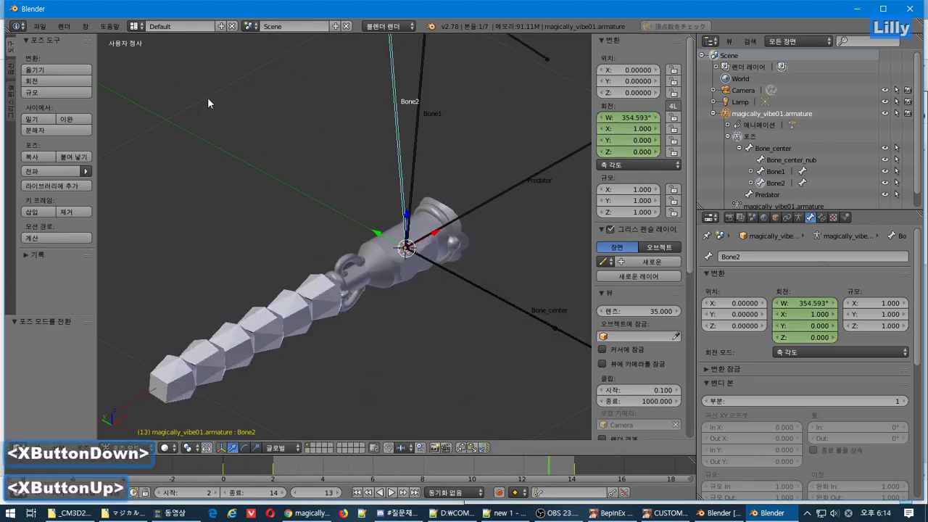
Export the animation as a CM3D2 motion file named magically_vibe01.anm and look for it in the mod folder.
click(40, 26)
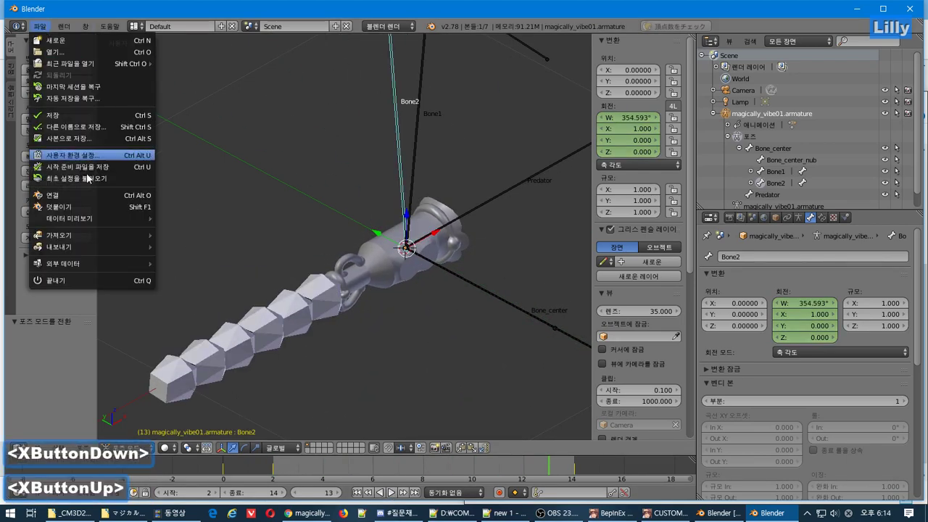
click(82, 252)
click(190, 361)
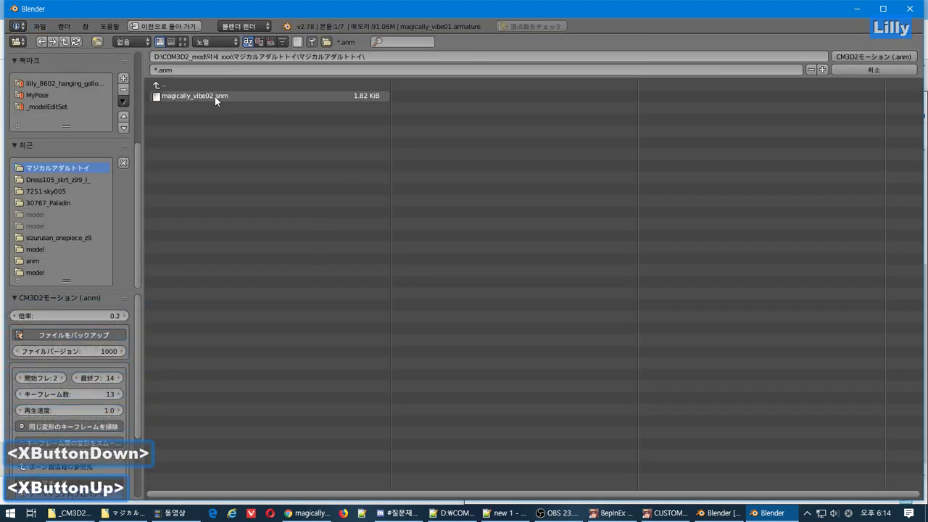
click(217, 93)
click(208, 70)
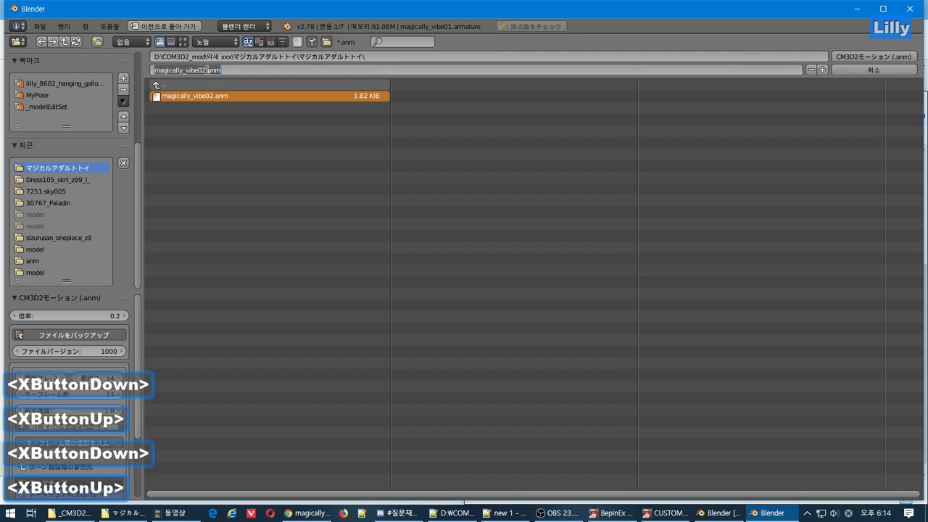
key(Delete)
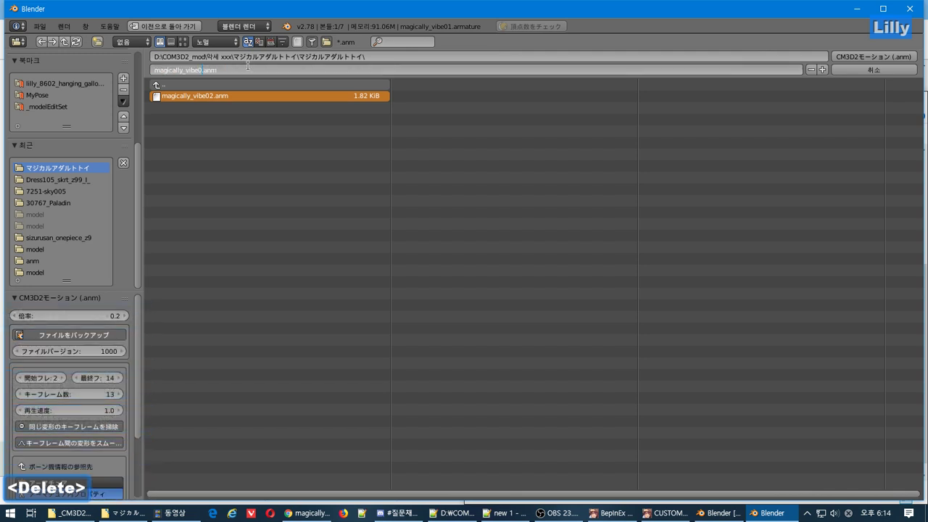
click(840, 58)
click(841, 57)
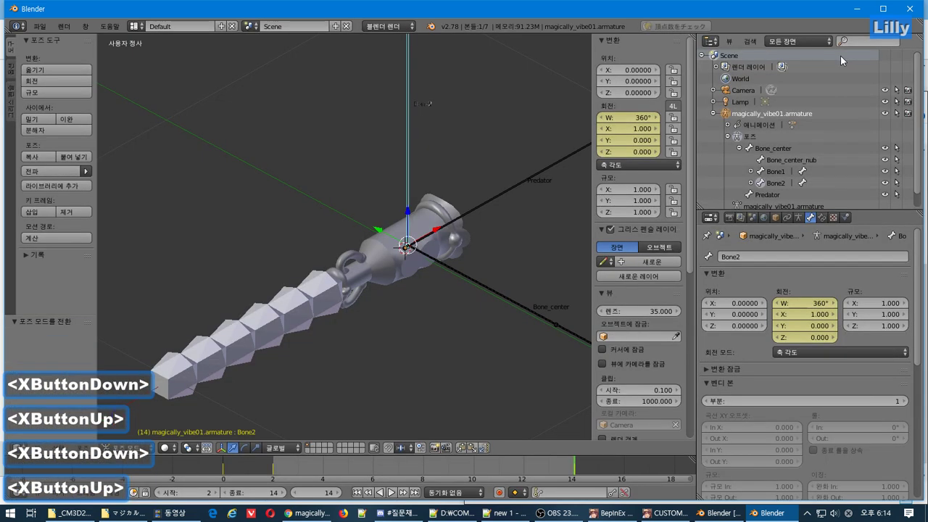
click(124, 513)
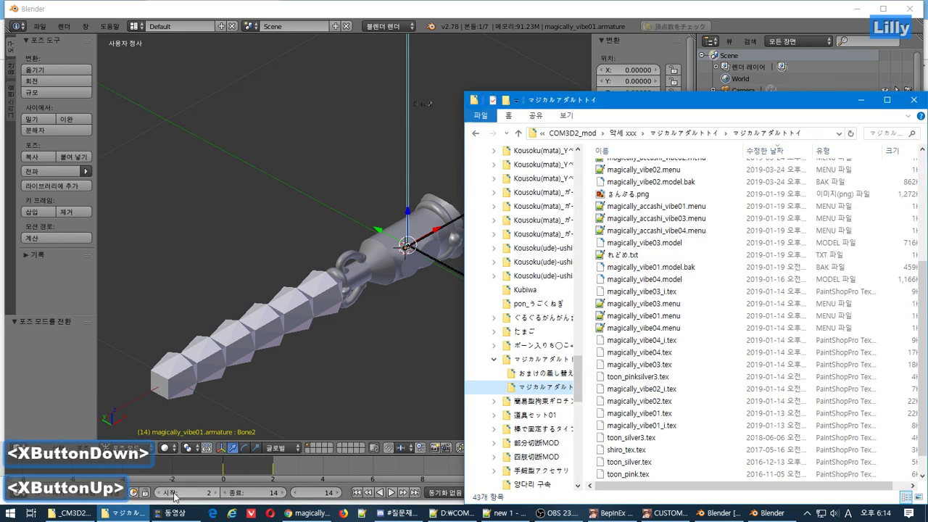
scroll(805, 297, up, 5)
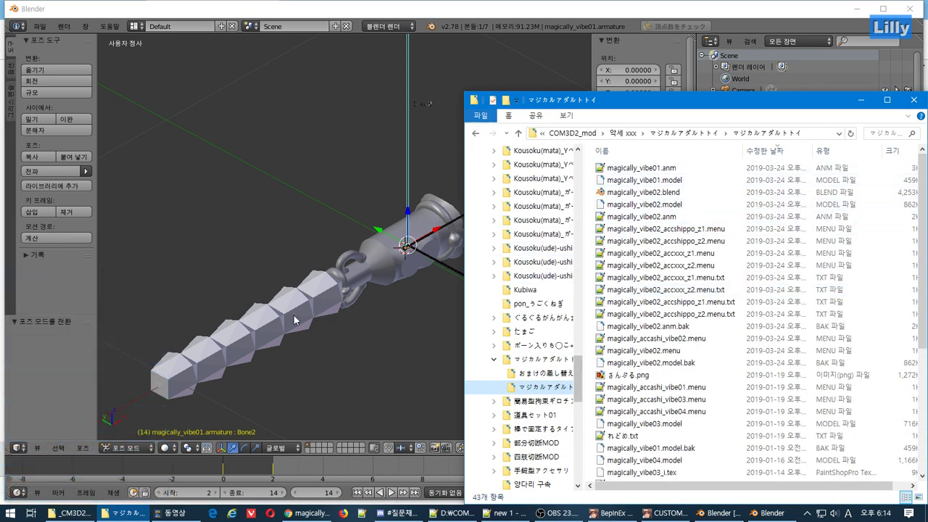
Review the remaining CM3D2 motion export options, export again over magically_vibe01.anm, and check the mod folder.
click(40, 26)
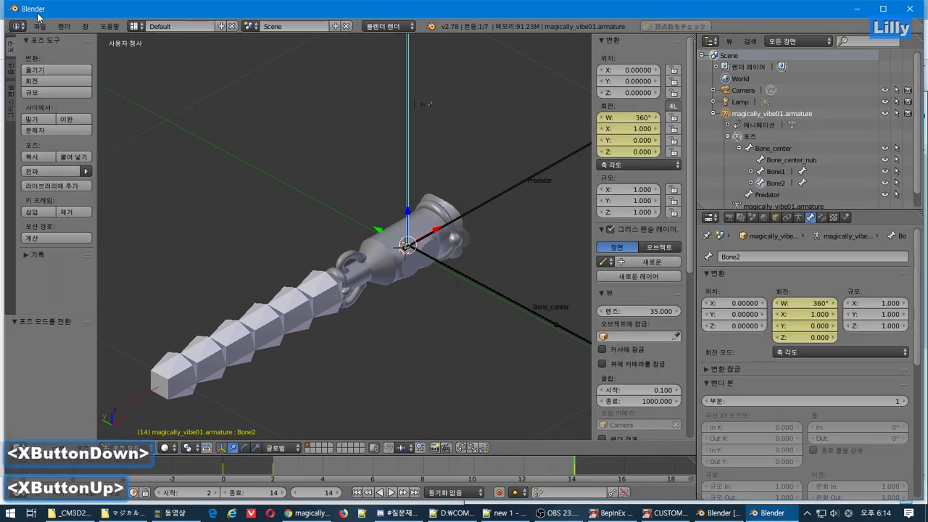
click(41, 27)
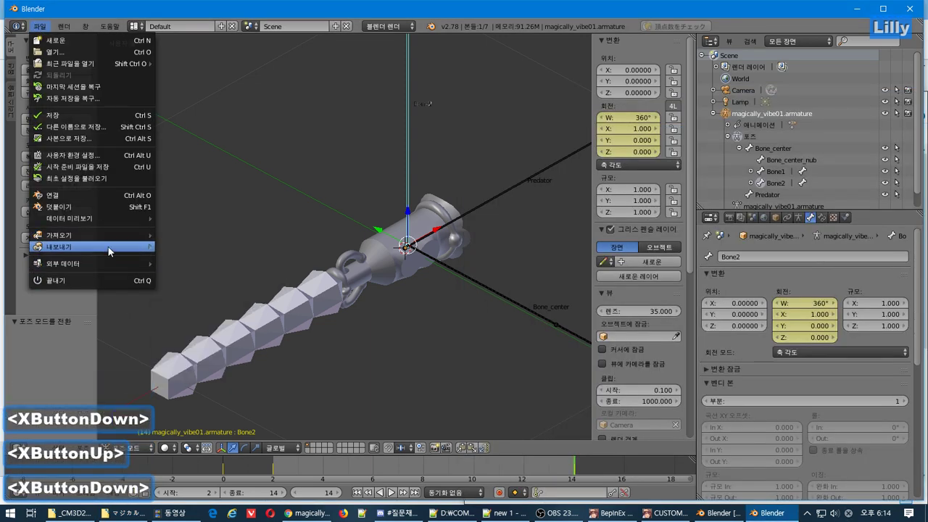
mouse_move(130, 246)
click(230, 362)
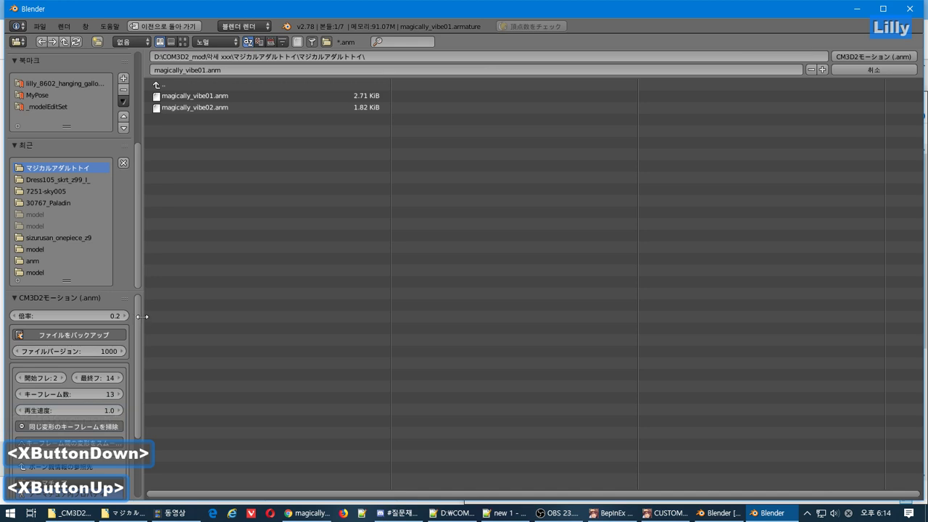
scroll(129, 412, down, 3)
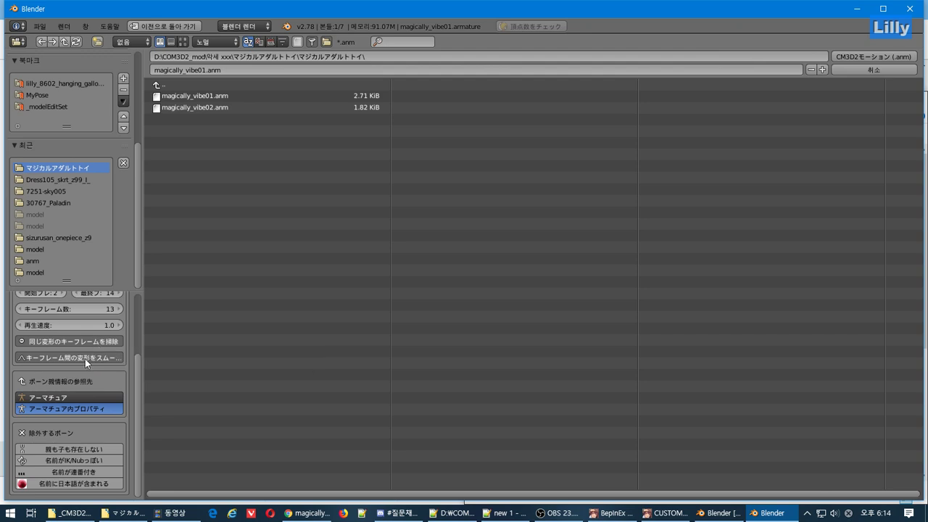
mouse_move(136, 372)
mouse_down()
mouse_move(140, 283)
mouse_move(137, 370)
mouse_up()
click(856, 52)
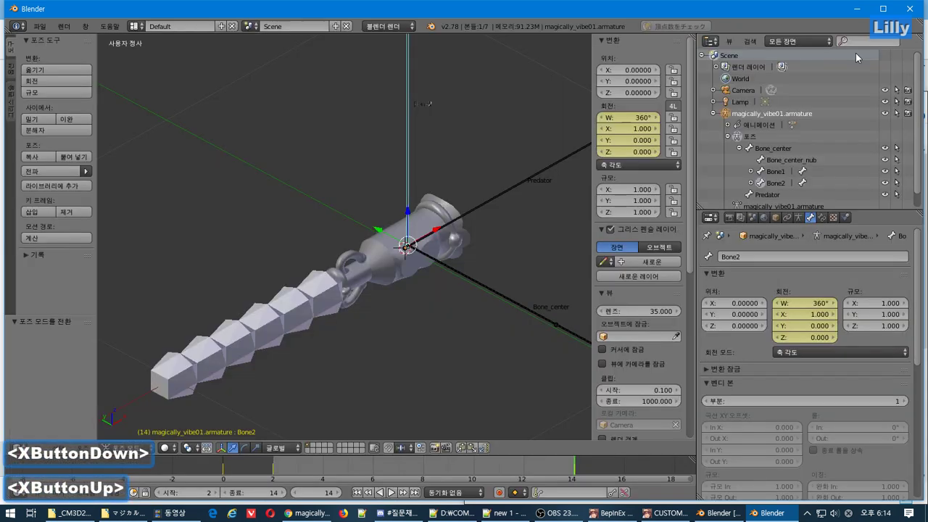
key(alt+Tab)
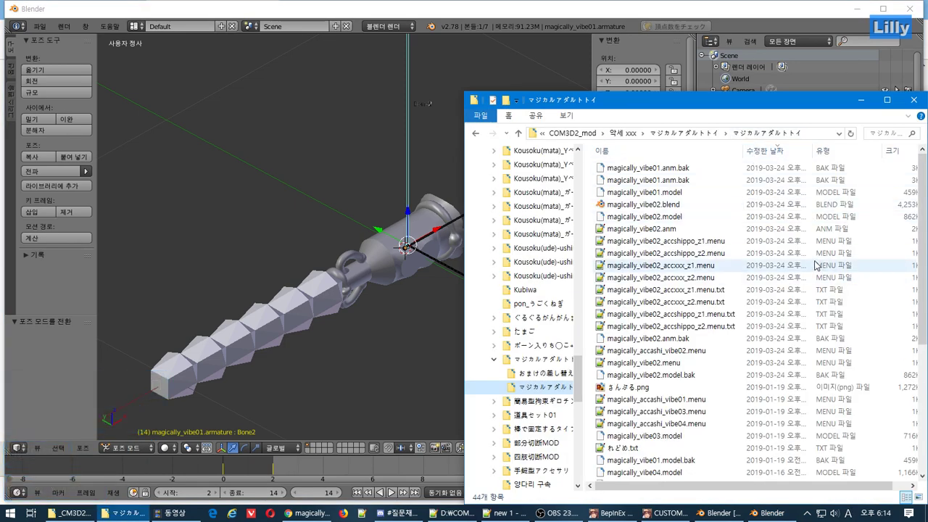
Select the magically_vibe01.001 mesh and try to export it as the CM3D2 model magically_vibe01.model.
right_click(296, 308)
click(45, 28)
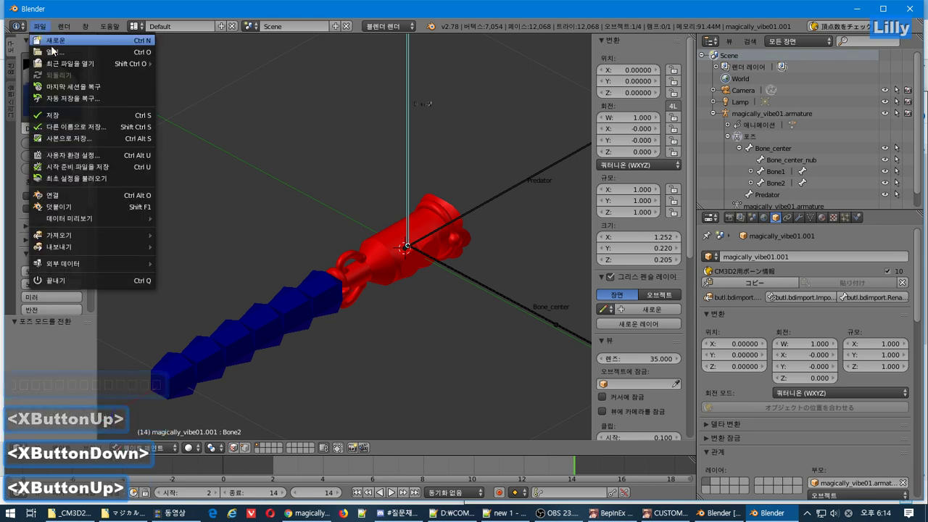
mouse_move(76, 247)
click(255, 352)
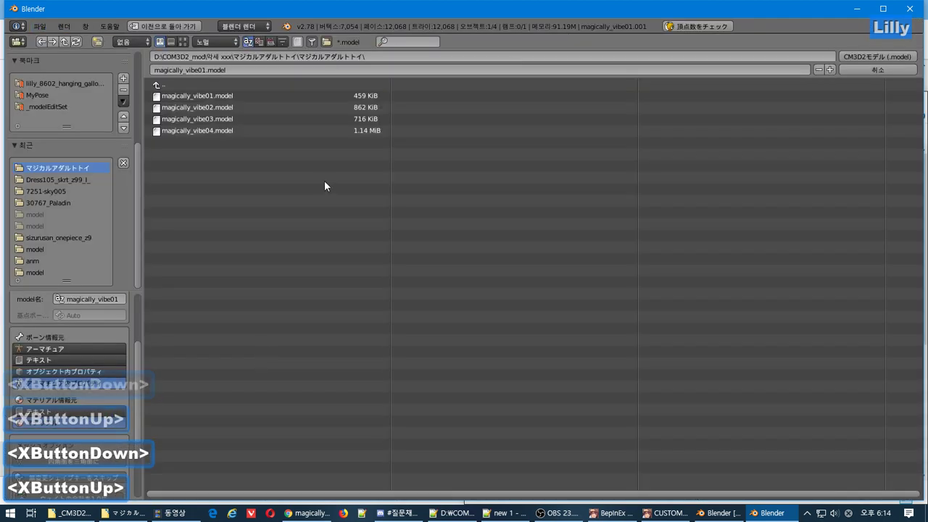
click(869, 58)
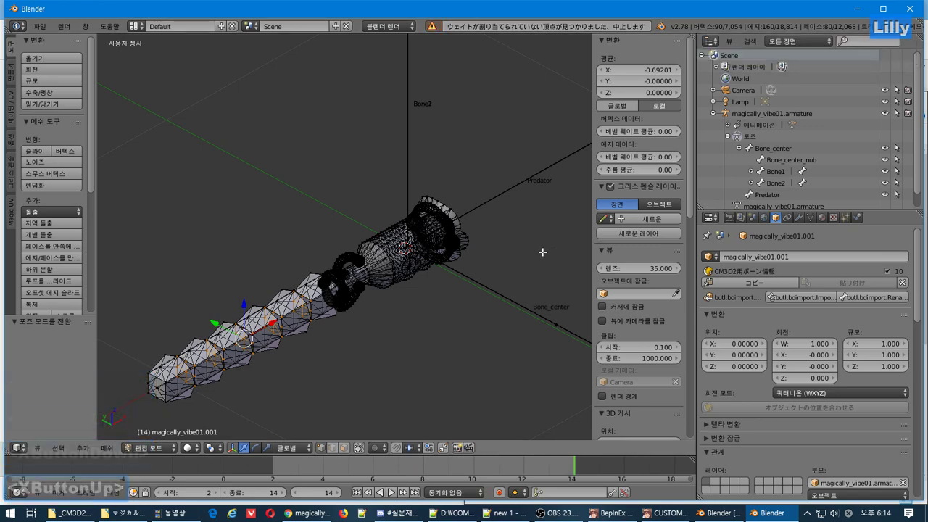
Examine the selected vertices between the segments up close, and run the animation in Object Mode to see how they deform.
middle_drag(342, 316, 467, 318)
scroll(363, 309, up, 4)
scroll(428, 307, up, 2)
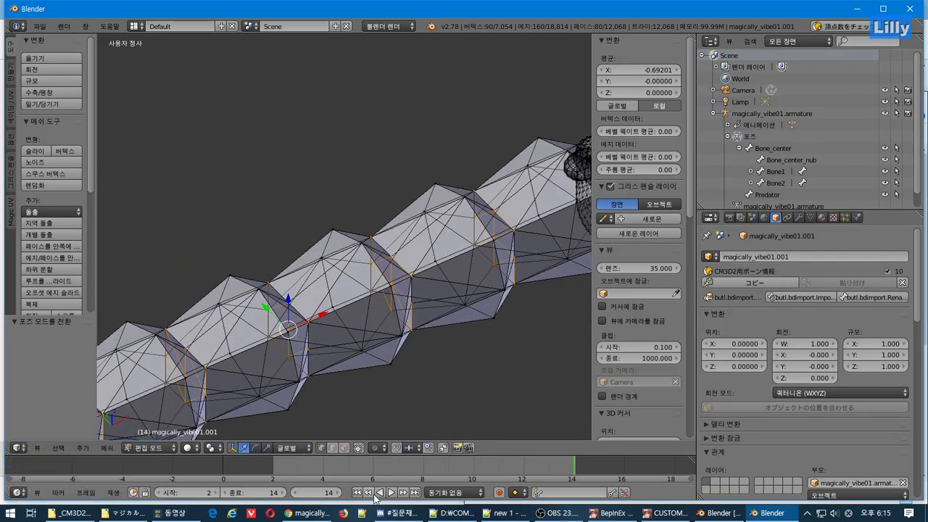
click(370, 492)
drag(368, 467, 355, 462)
click(163, 450)
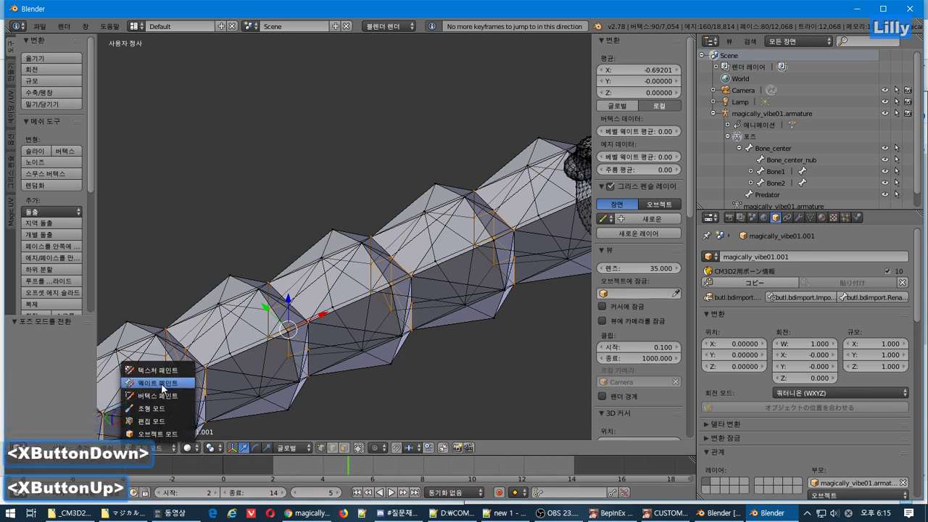
click(156, 434)
drag(314, 459, 352, 459)
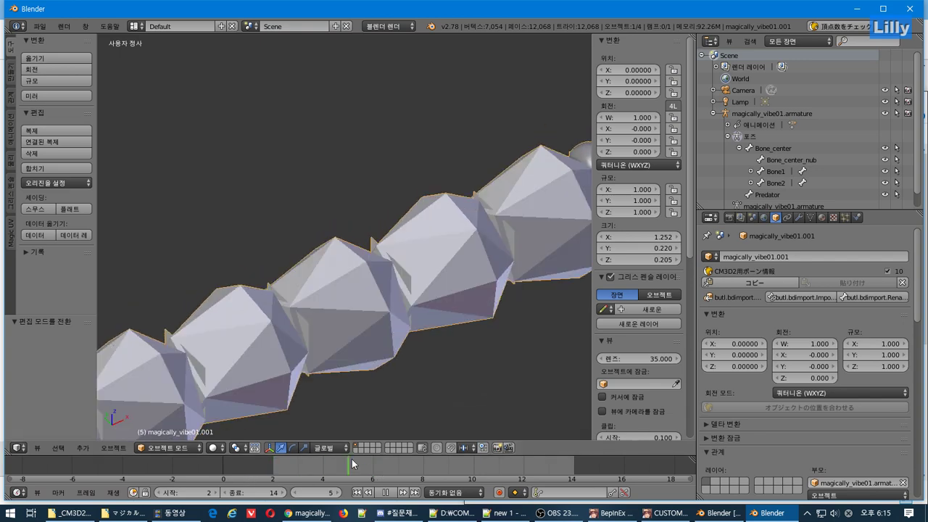
mouse_move(326, 372)
middle_down()
mouse_move(212, 354)
mouse_move(318, 348)
mouse_move(285, 356)
mouse_move(205, 333)
mouse_move(245, 314)
mouse_move(283, 317)
mouse_move(322, 336)
mouse_move(207, 319)
mouse_move(197, 370)
mouse_move(358, 356)
mouse_move(328, 365)
mouse_move(335, 365)
middle_up()
scroll(336, 365, down, 1)
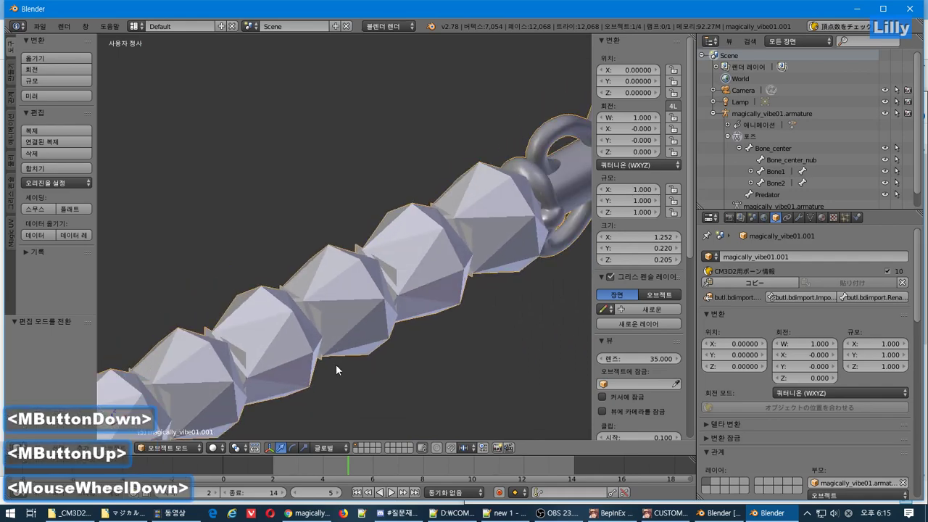
Delete the selected unweighted vertices from the mesh in Edit Mode, undoing the first deletion and repeating it.
key(Tab)
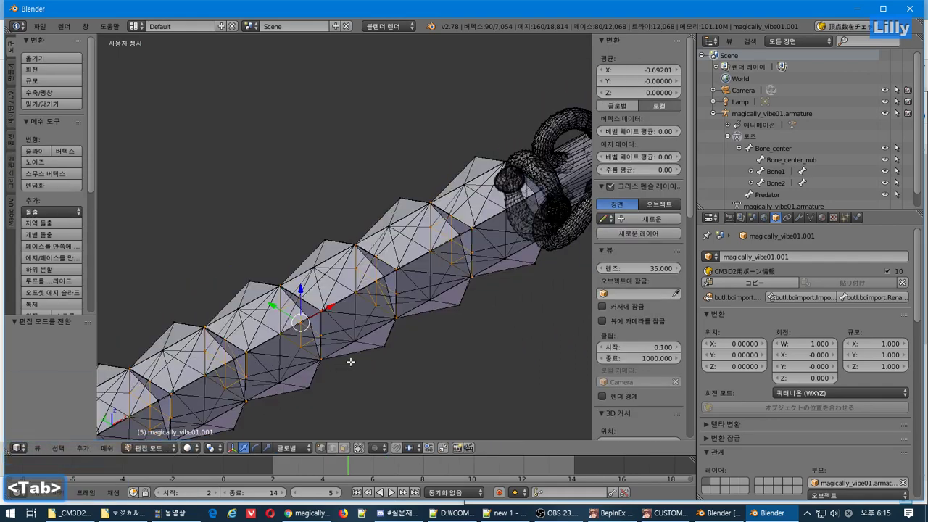
scroll(351, 362, up, 1)
key(Delete)
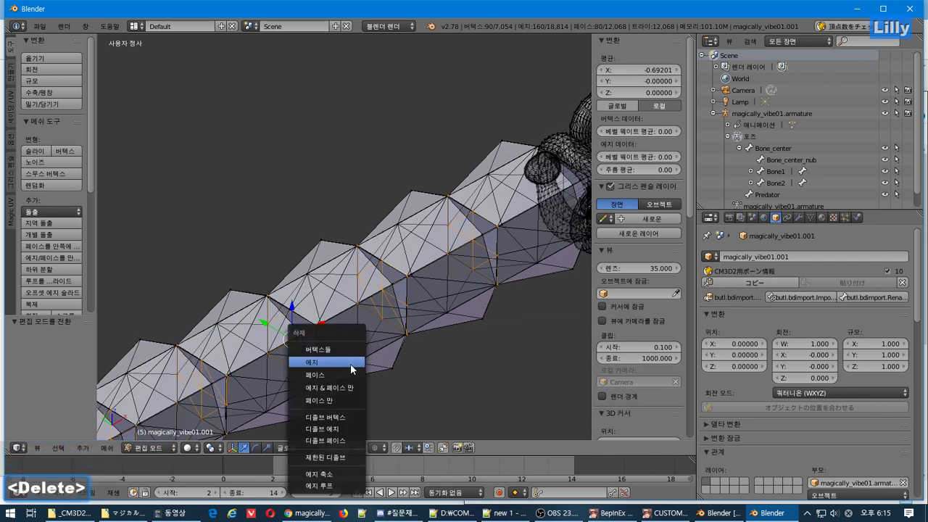
click(344, 352)
middle_drag(344, 353, 447, 328)
scroll(448, 328, down, 4)
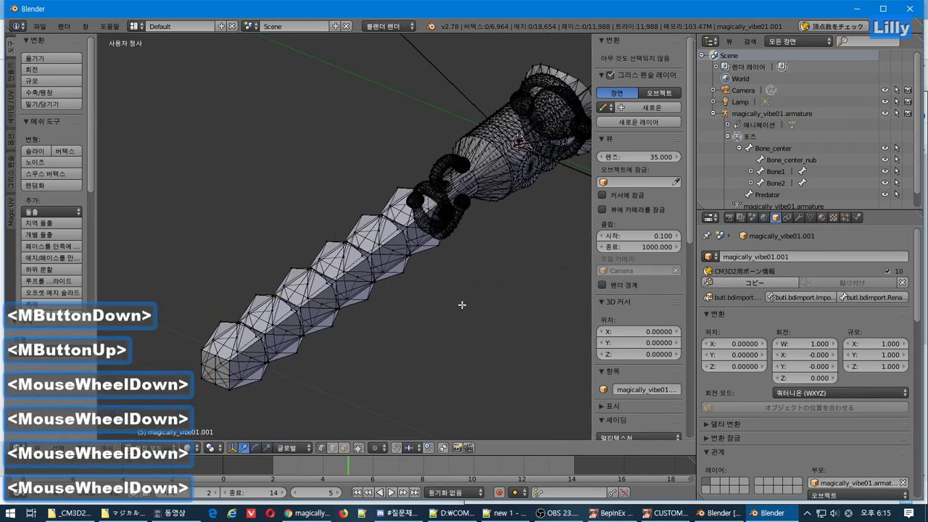
key(ctrl+z)
key(Delete)
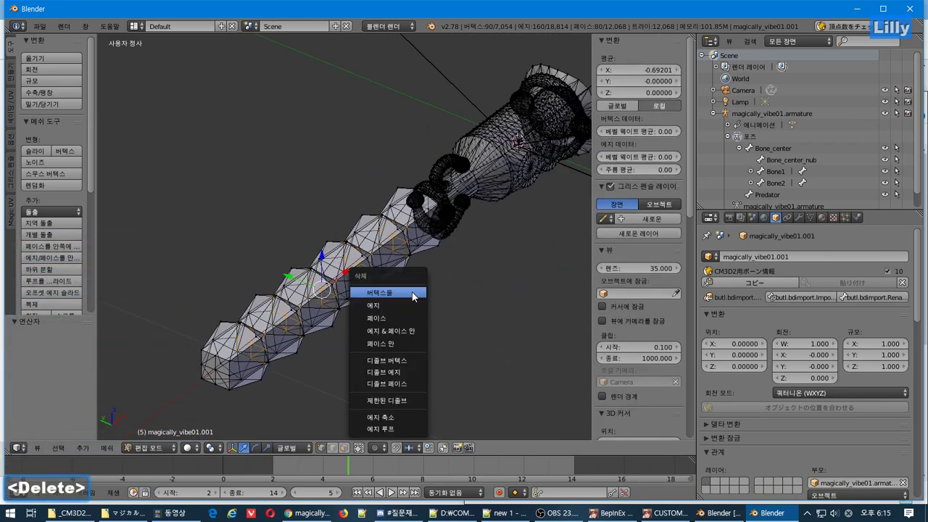
click(413, 293)
scroll(411, 292, up, 3)
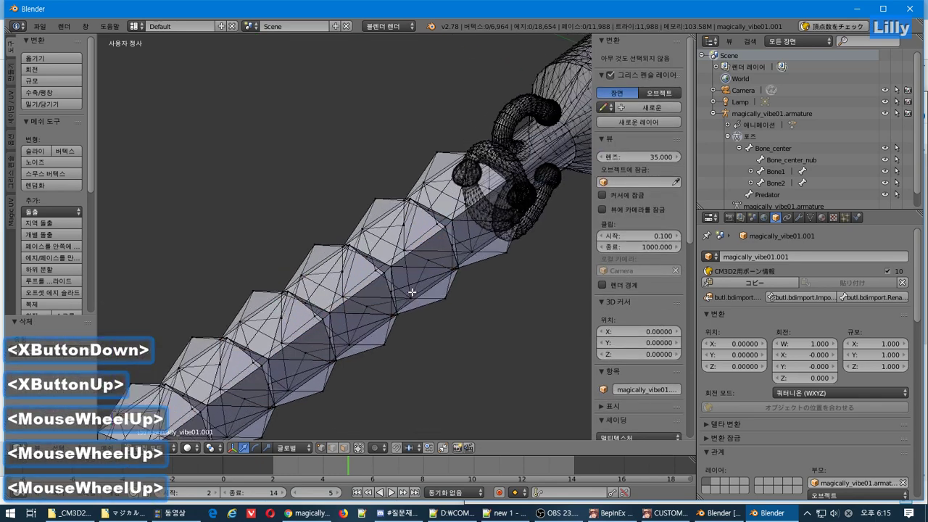
middle_drag(363, 311, 237, 431)
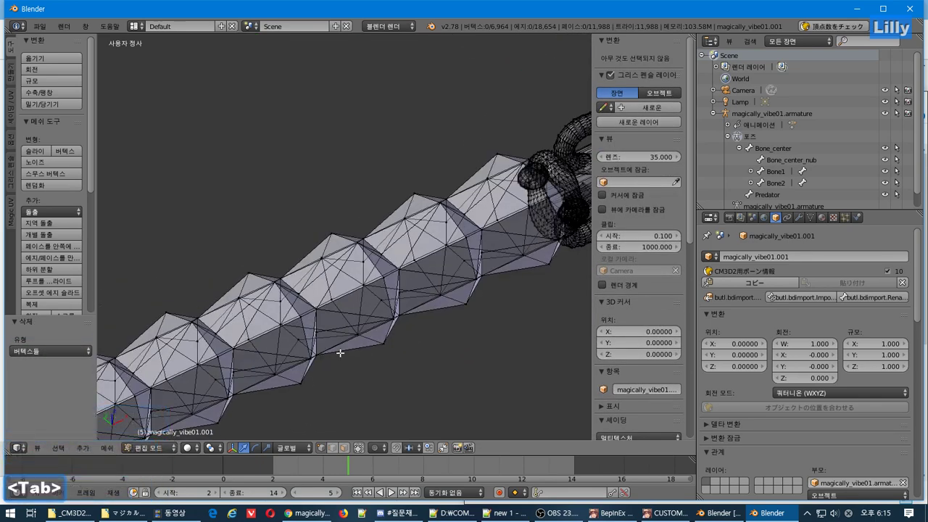
Return to Object Mode, play the animation, and scrub back to frame 1 to inspect the cleaned mesh.
key(Tab)
scroll(363, 342, down, 2)
key(alt+a)
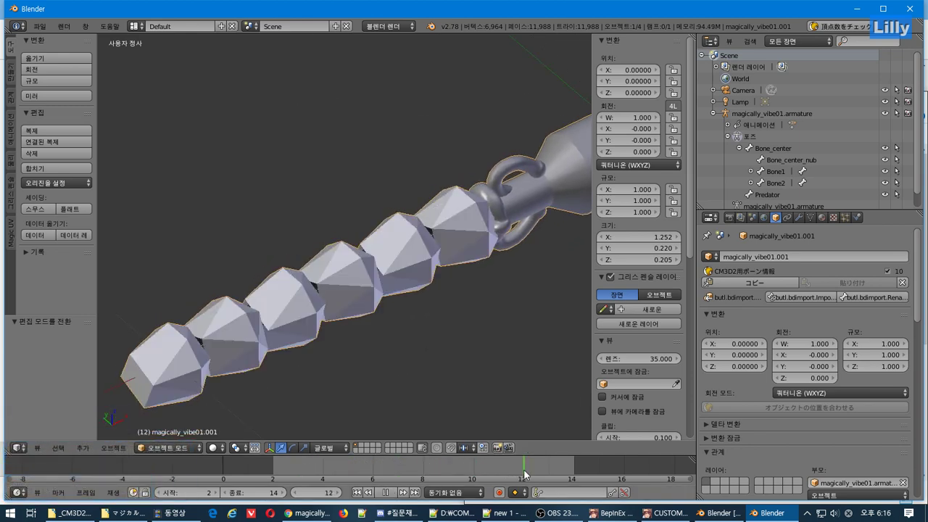
drag(522, 475, 249, 466)
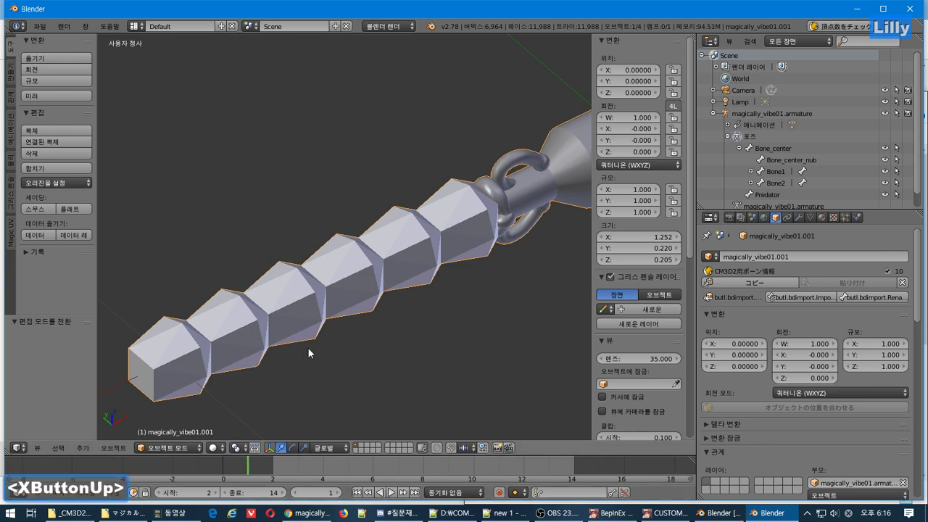
middle_drag(308, 348, 242, 185)
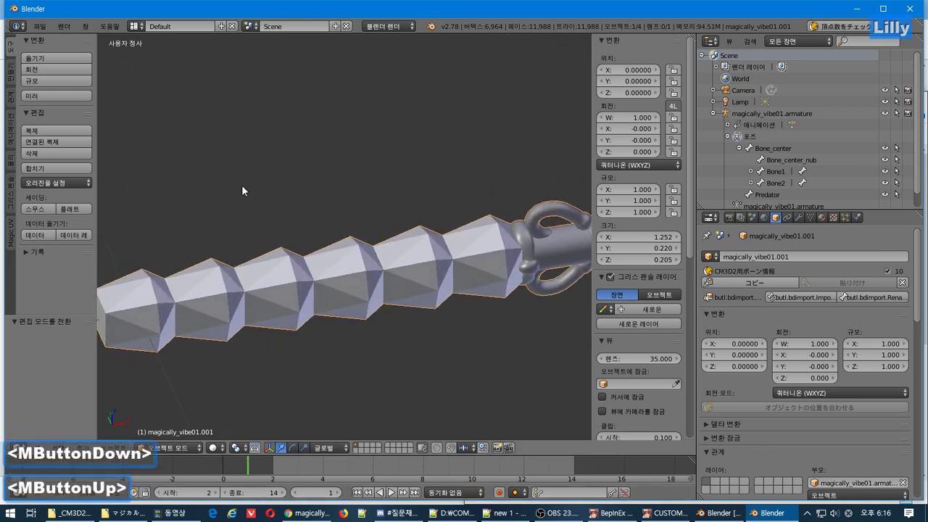
Export the cleaned mesh as a CM3D2 model over magically_vibe01.model.
click(39, 26)
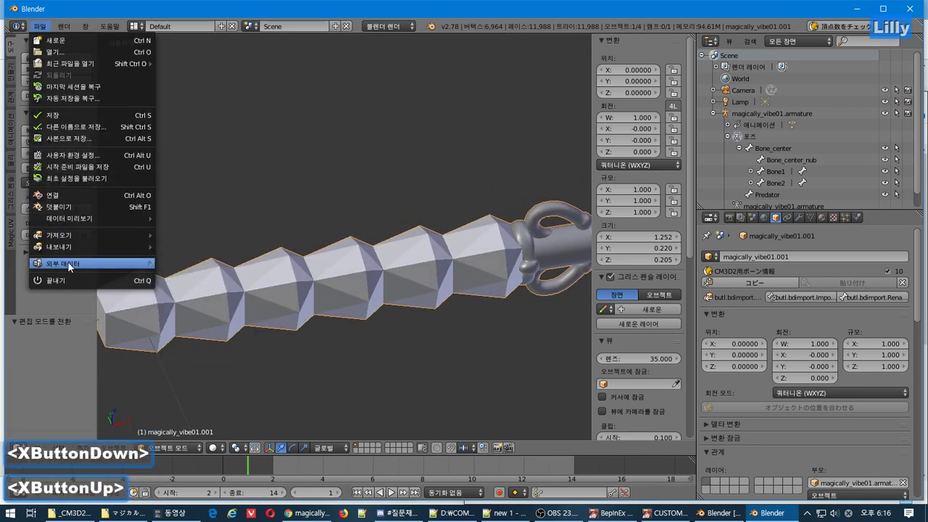
mouse_move(58, 235)
click(189, 349)
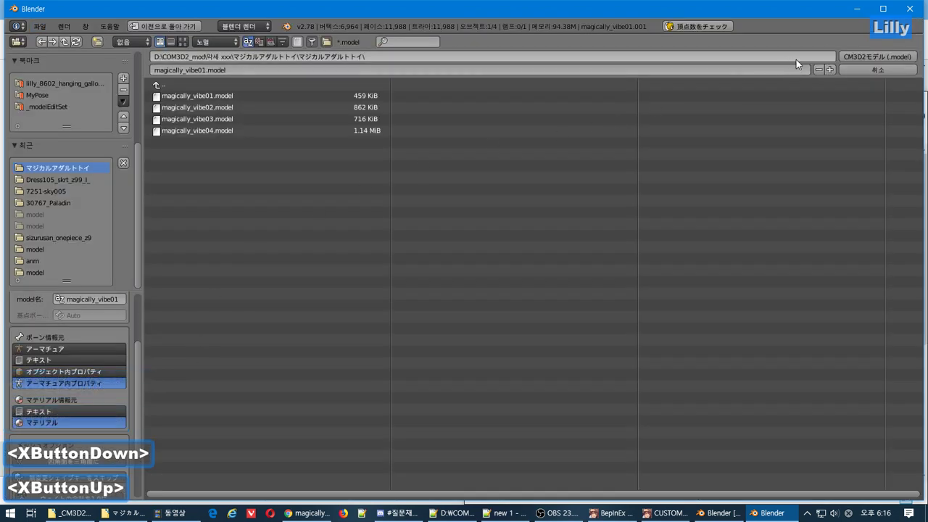
click(863, 58)
Close the other Blender window, which has a file from the COM3D2_mod folder open.
key(alt+Tab)
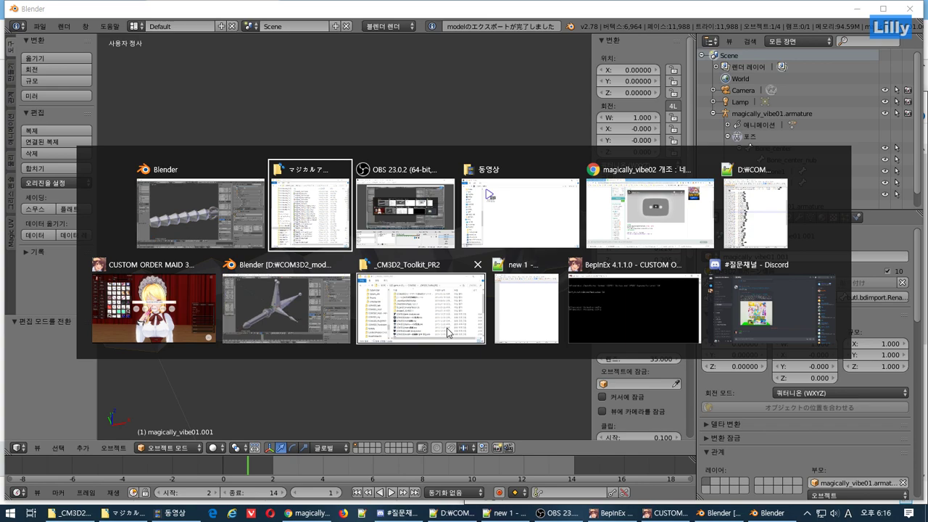
alt+click(344, 264)
alt+click(406, 220)
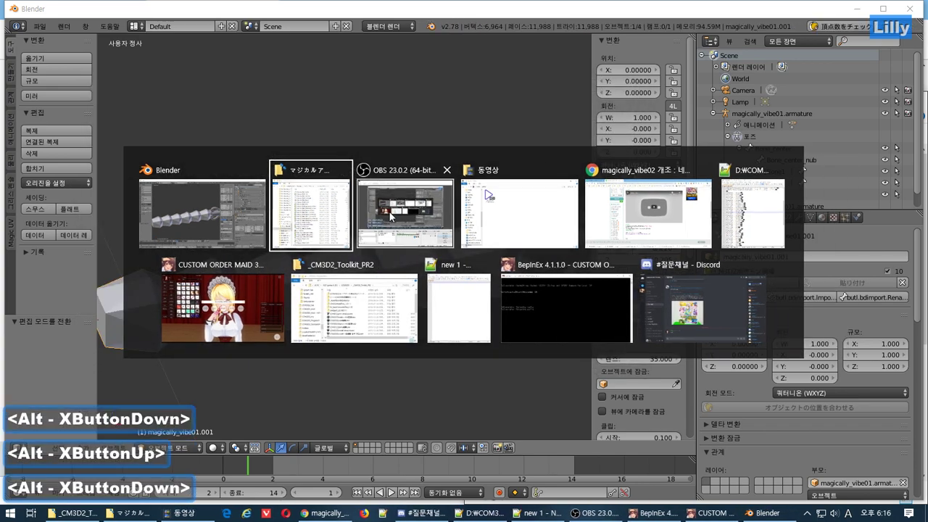